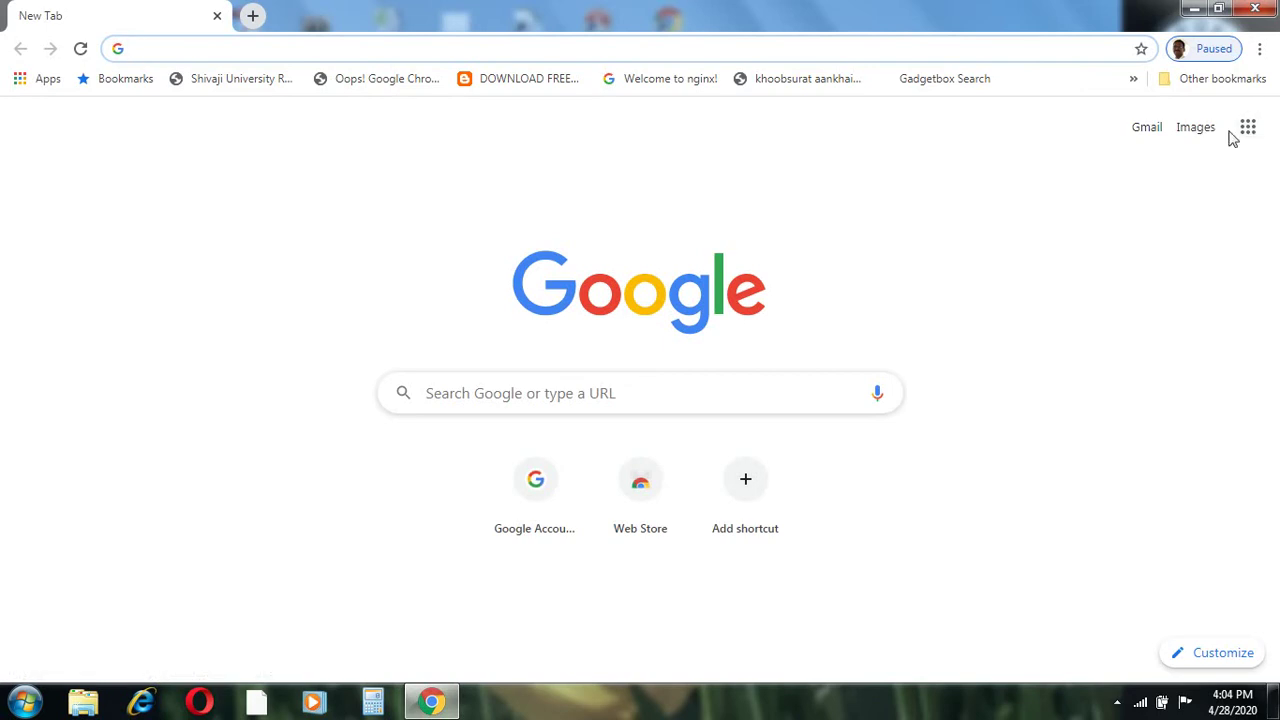
- Open Gmail and sign in to the listed Google account with the account password
{"action": "left_click", "coordinate": [1247, 130]}
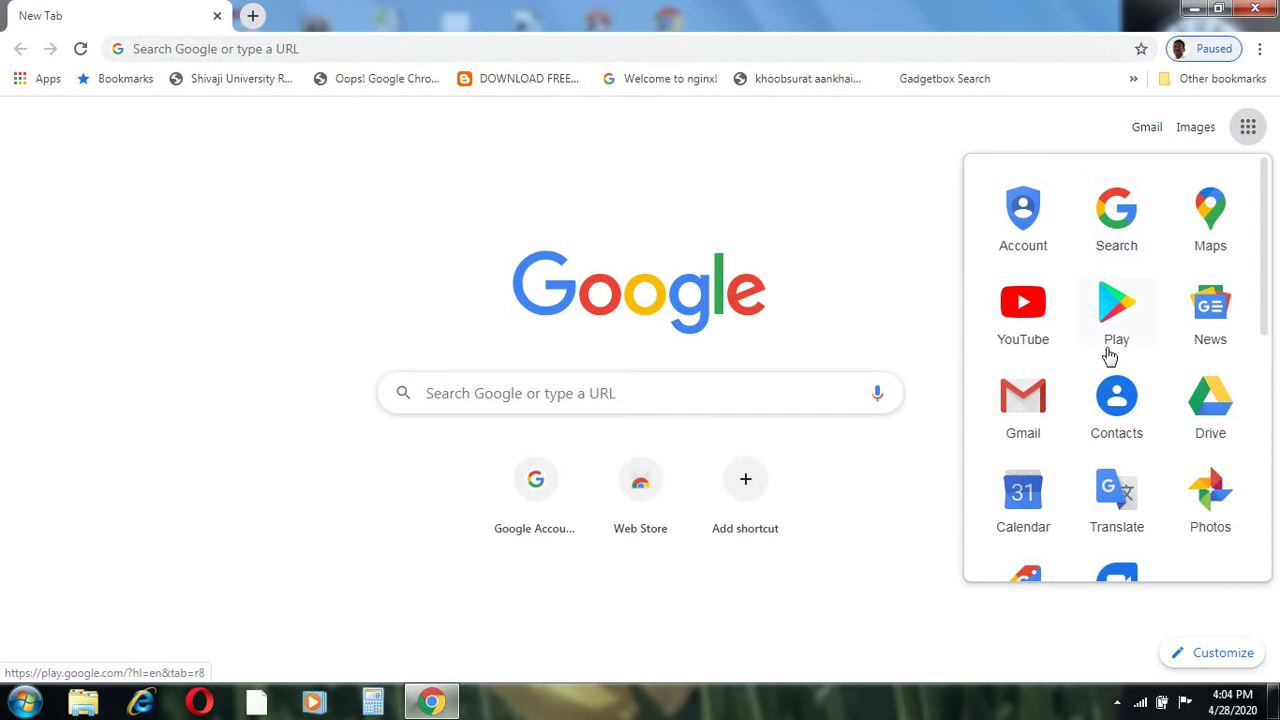
{"action": "left_click", "coordinate": [1038, 411]}
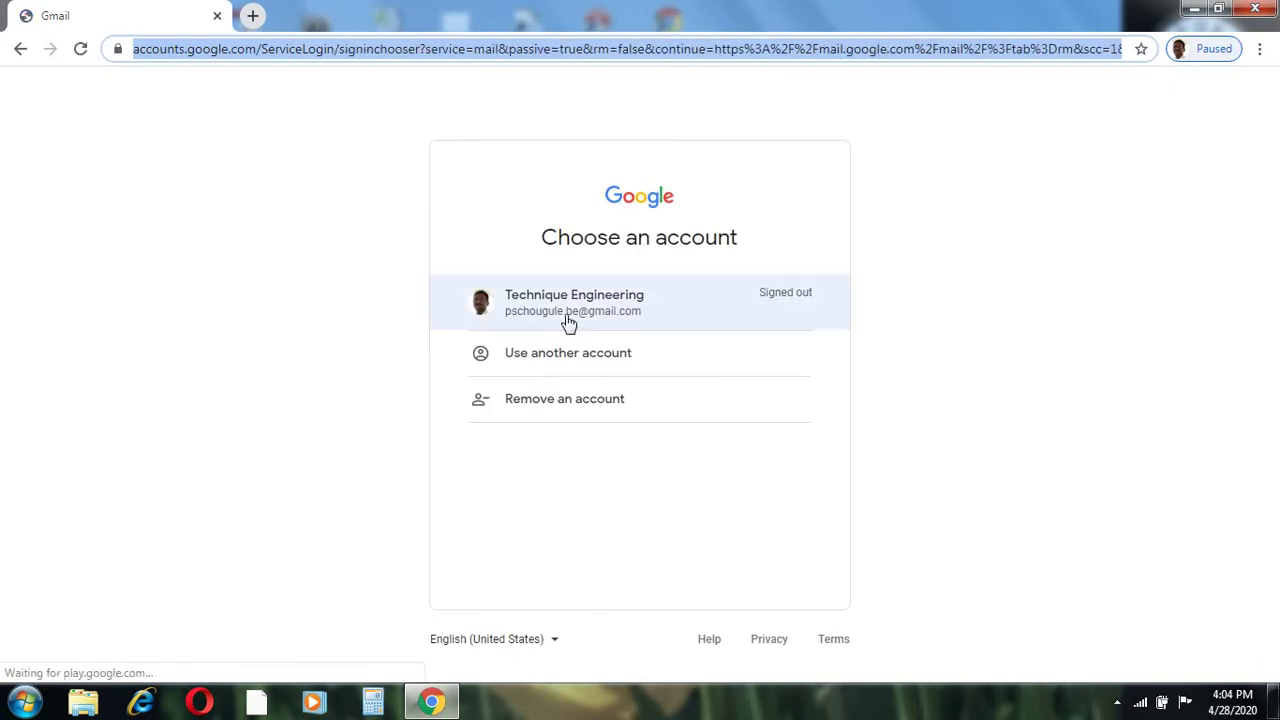
{"action": "left_click", "coordinate": [623, 318]}
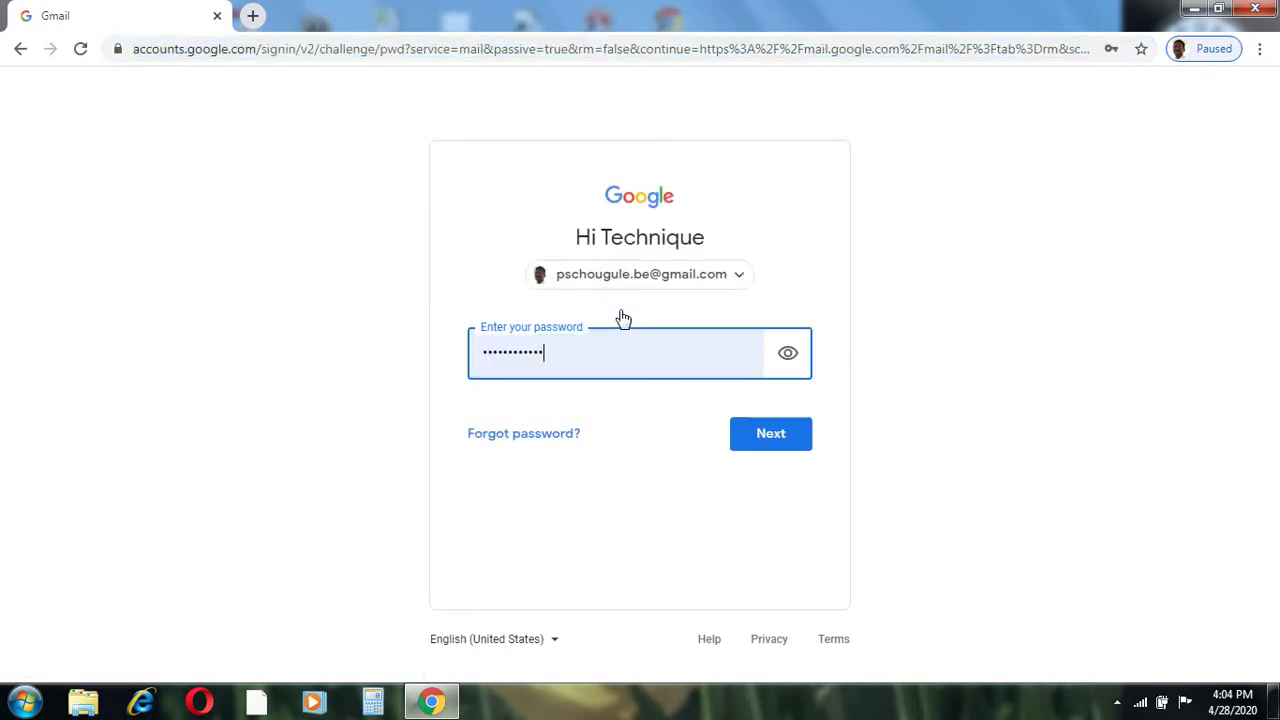
{"action": "left_click", "coordinate": [797, 440]}
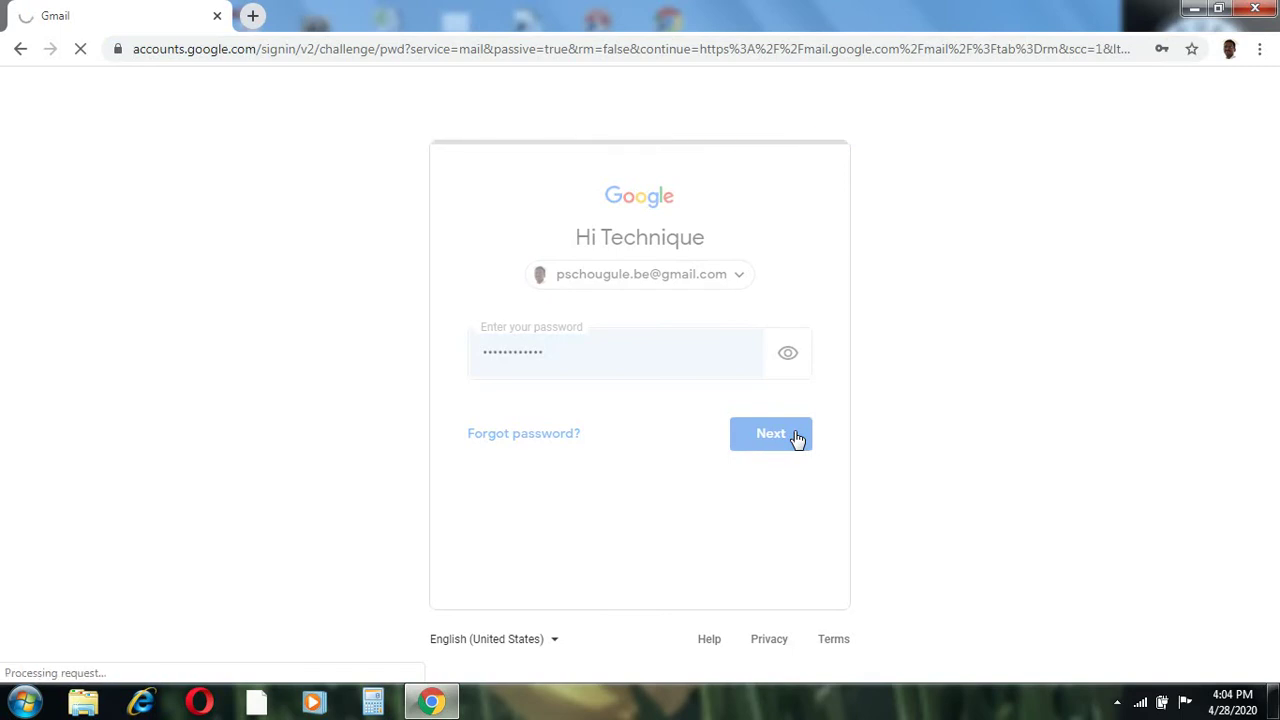
- Search the web for "google forms" in a new browser tab
{"action": "left_click", "coordinate": [255, 16]}
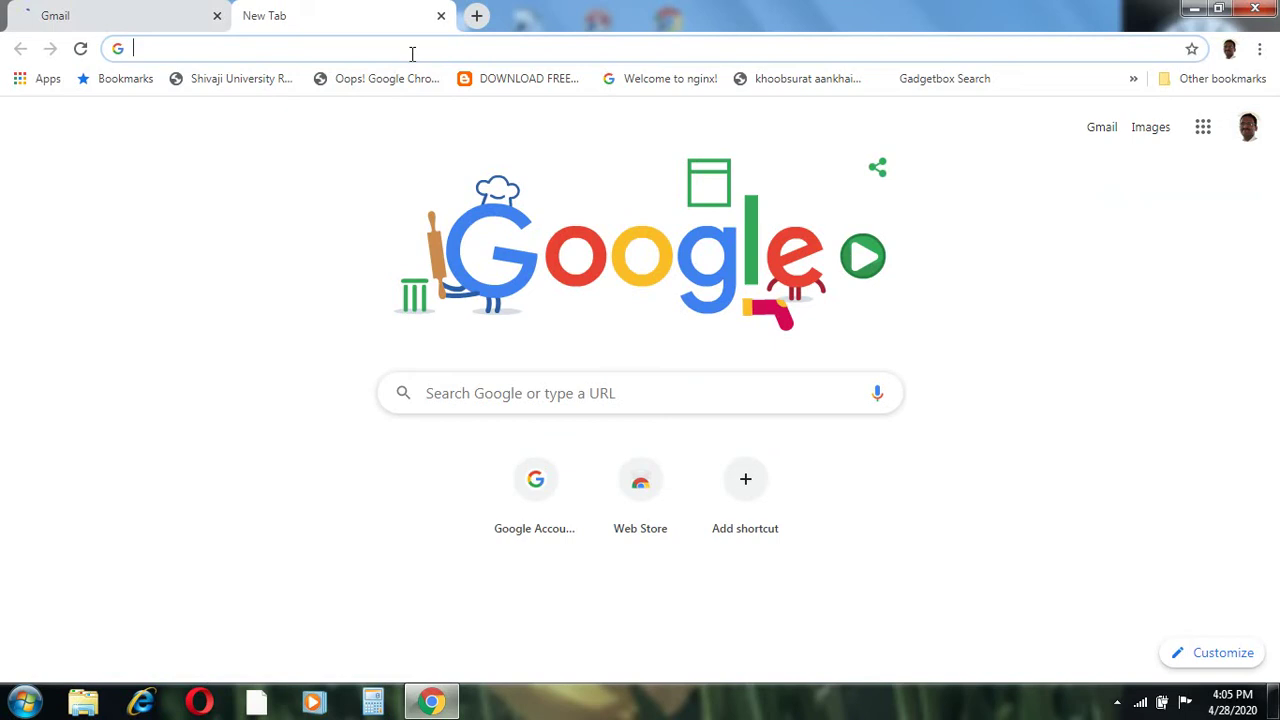
{"action": "type", "text": "google "}
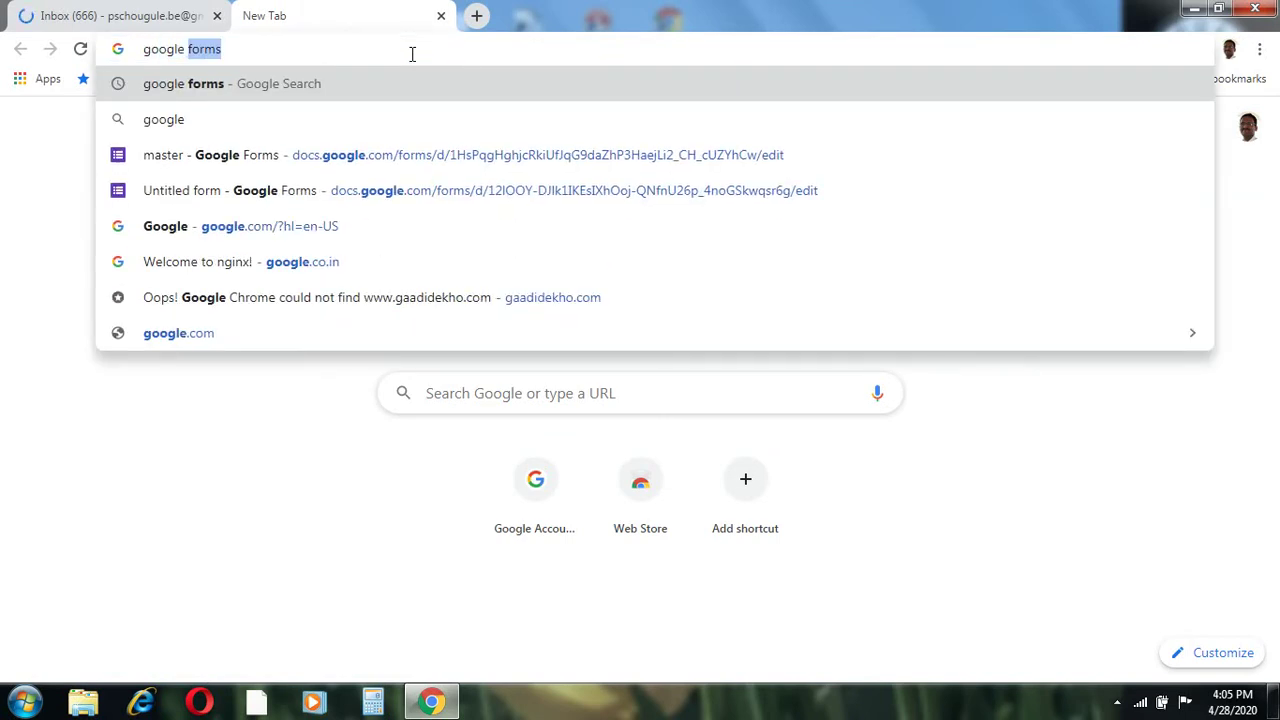
{"action": "type", "text": "forms"}
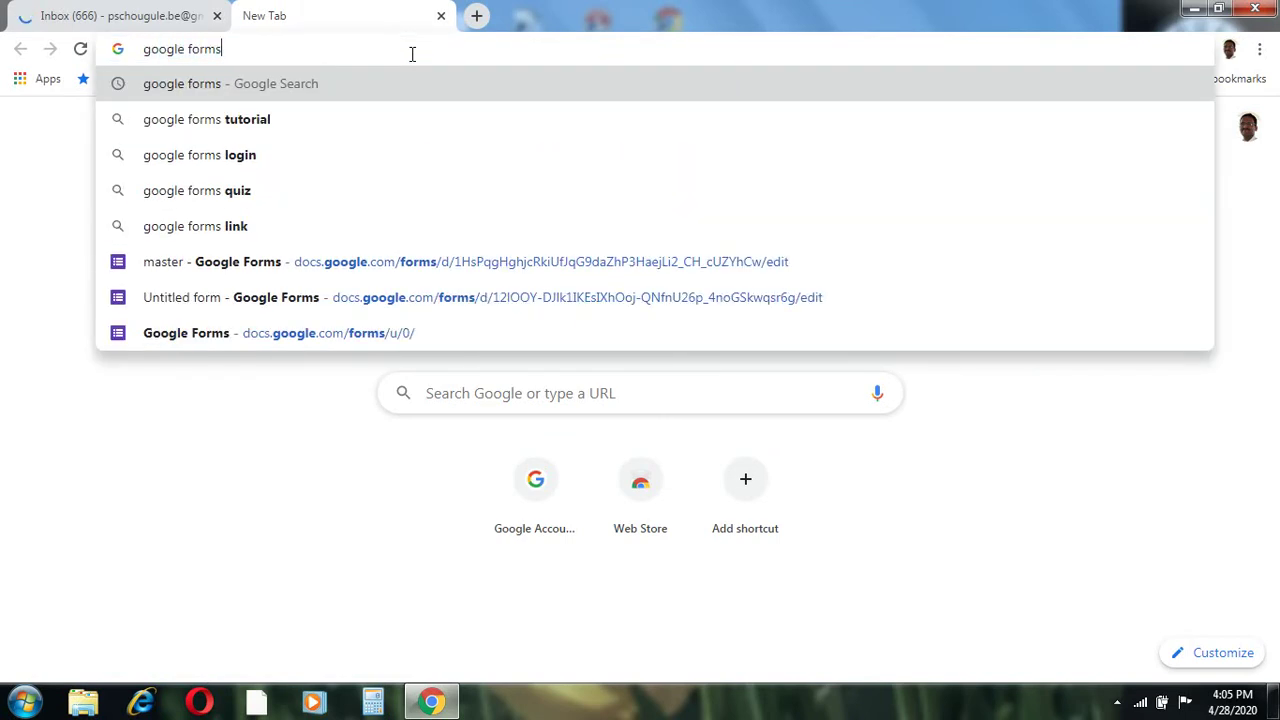
{"action": "key", "text": "Return"}
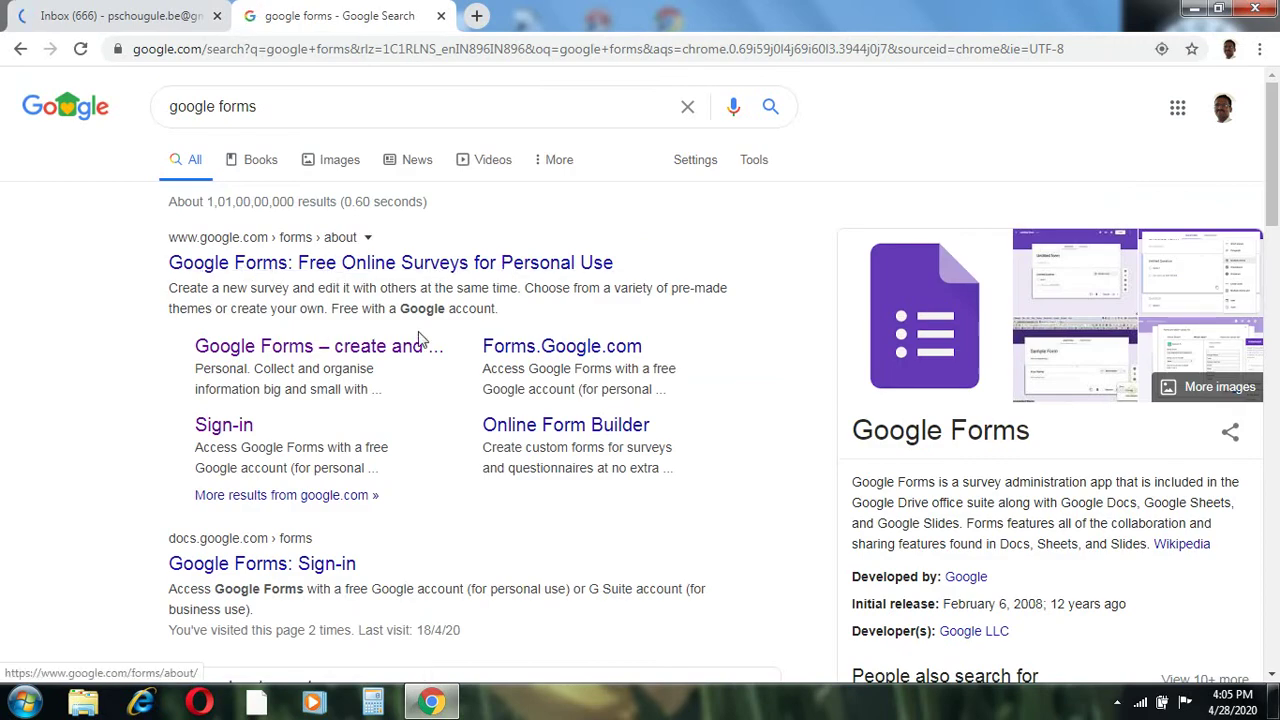
- Go to Google Forms for personal use from the search results and start a blank form
{"action": "left_click", "coordinate": [290, 350]}
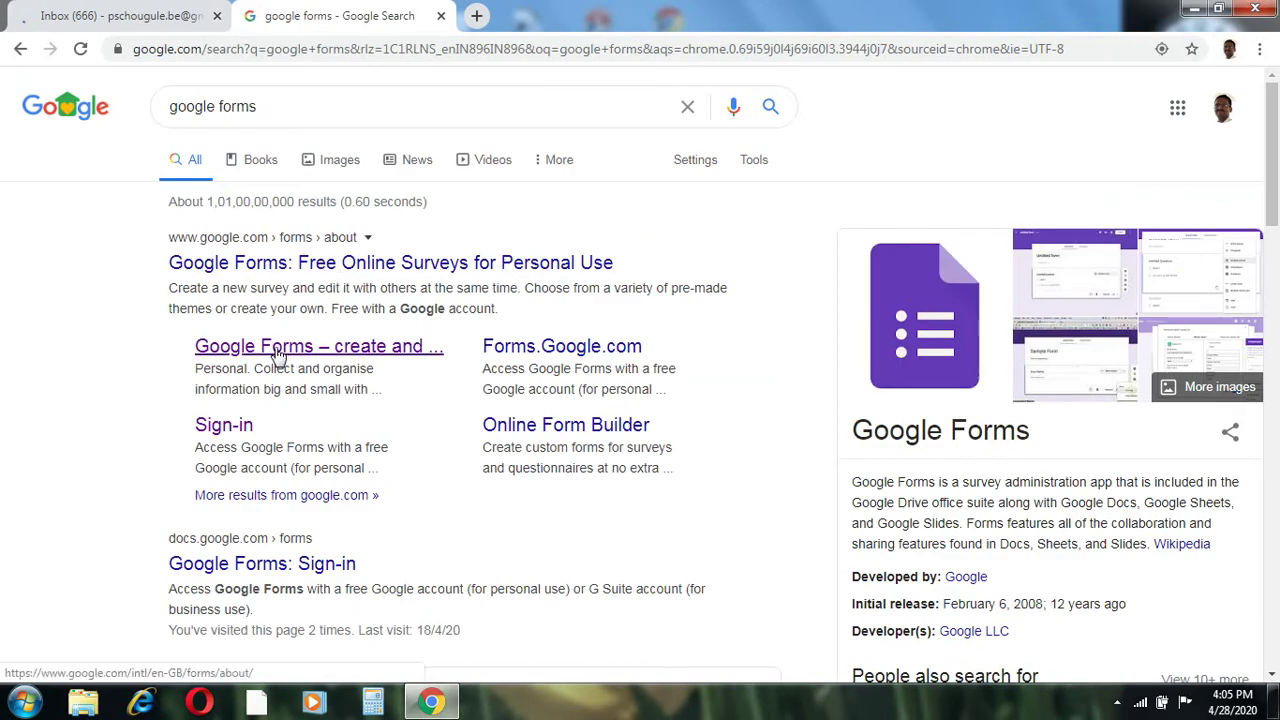
{"action": "left_click", "coordinate": [280, 348]}
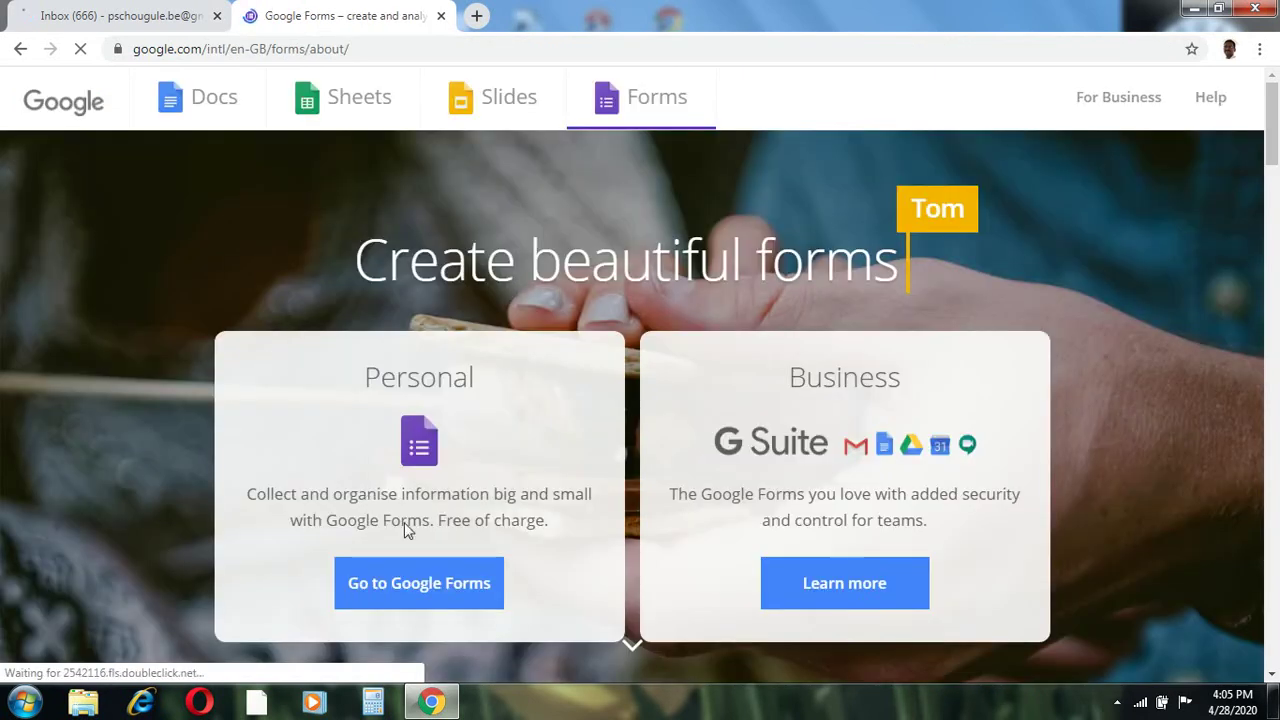
{"action": "left_click", "coordinate": [415, 592]}
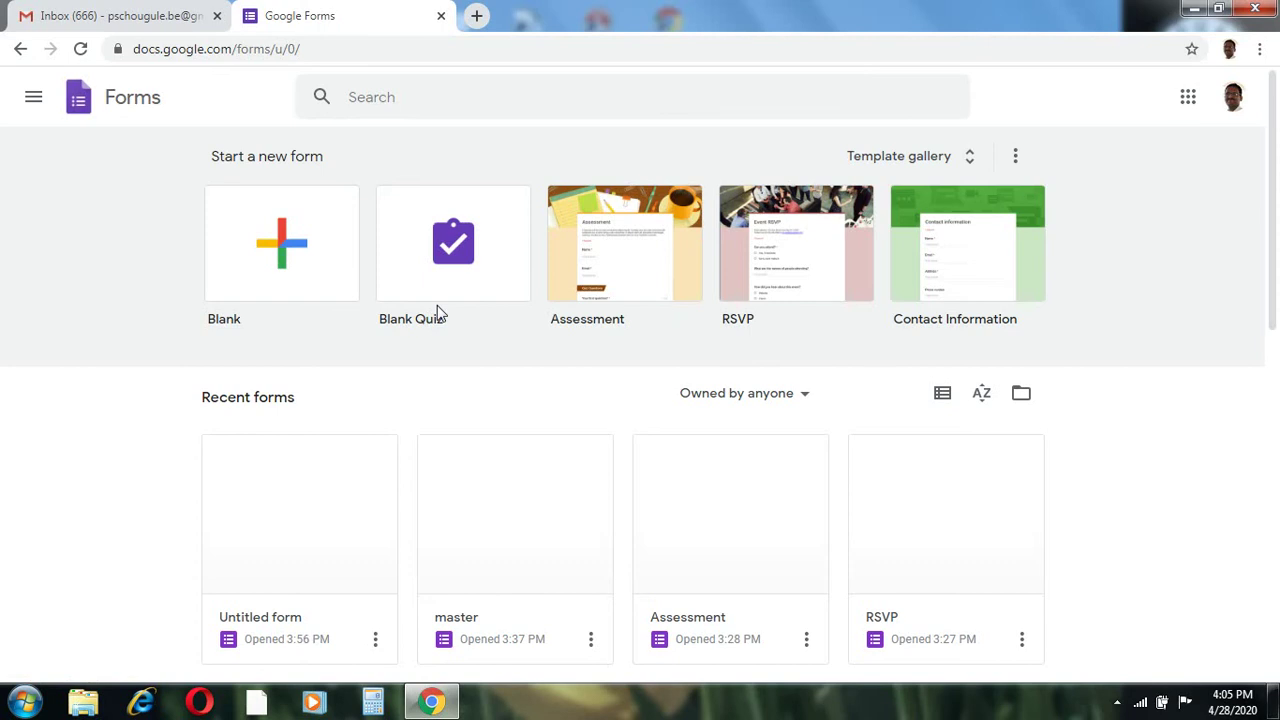
{"action": "left_click", "coordinate": [282, 262]}
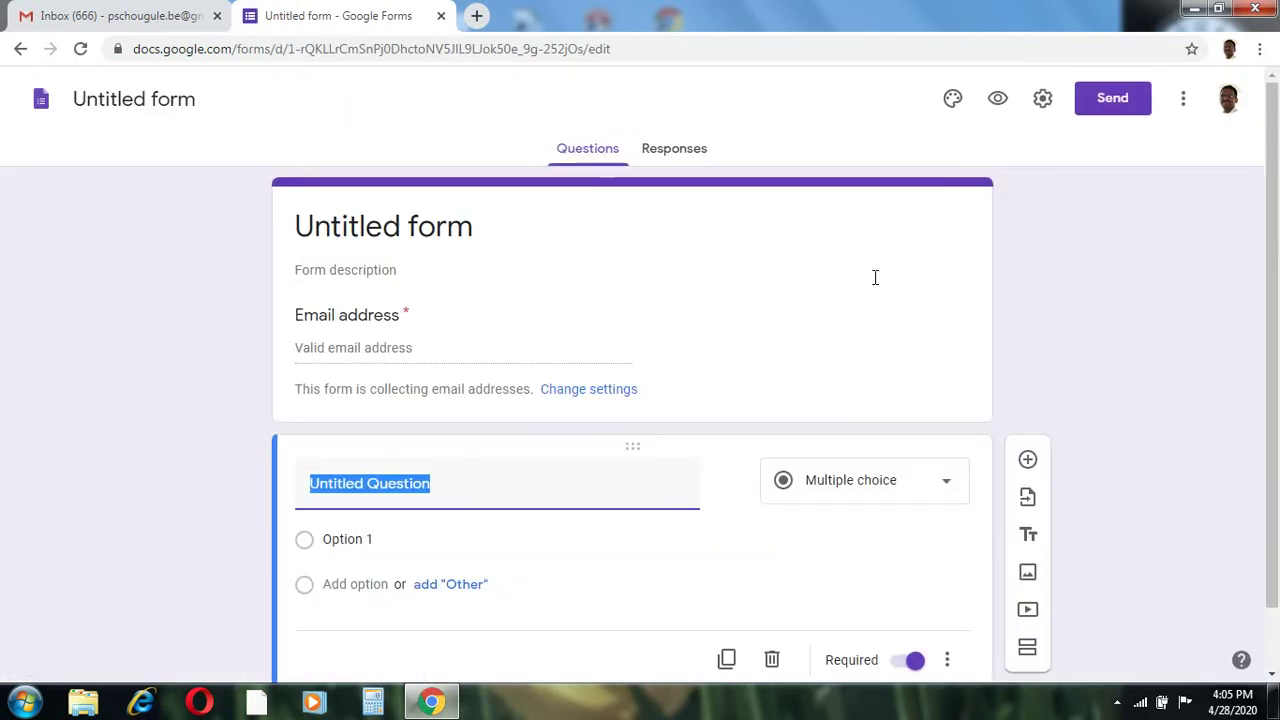
- In the form's general settings, keep response receipts on if the respondent requests it and limit the form to 1 response
{"action": "left_click", "coordinate": [1043, 112]}
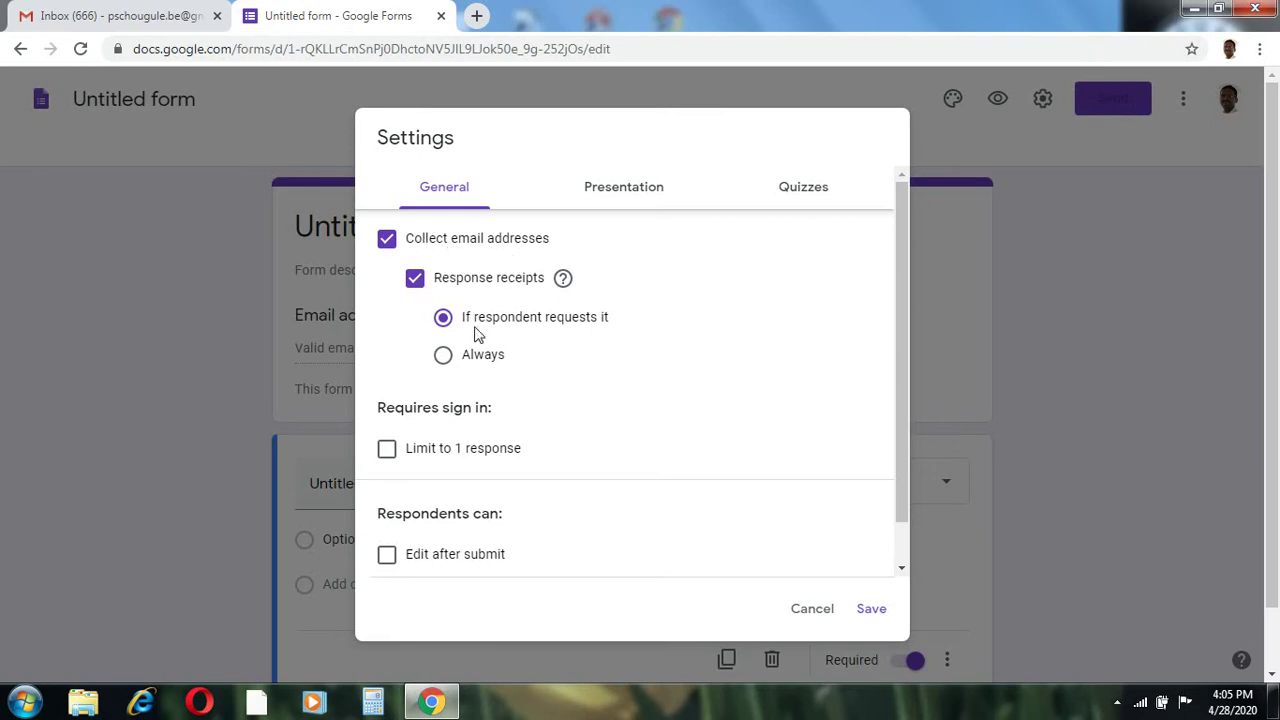
{"action": "left_click", "coordinate": [416, 280]}
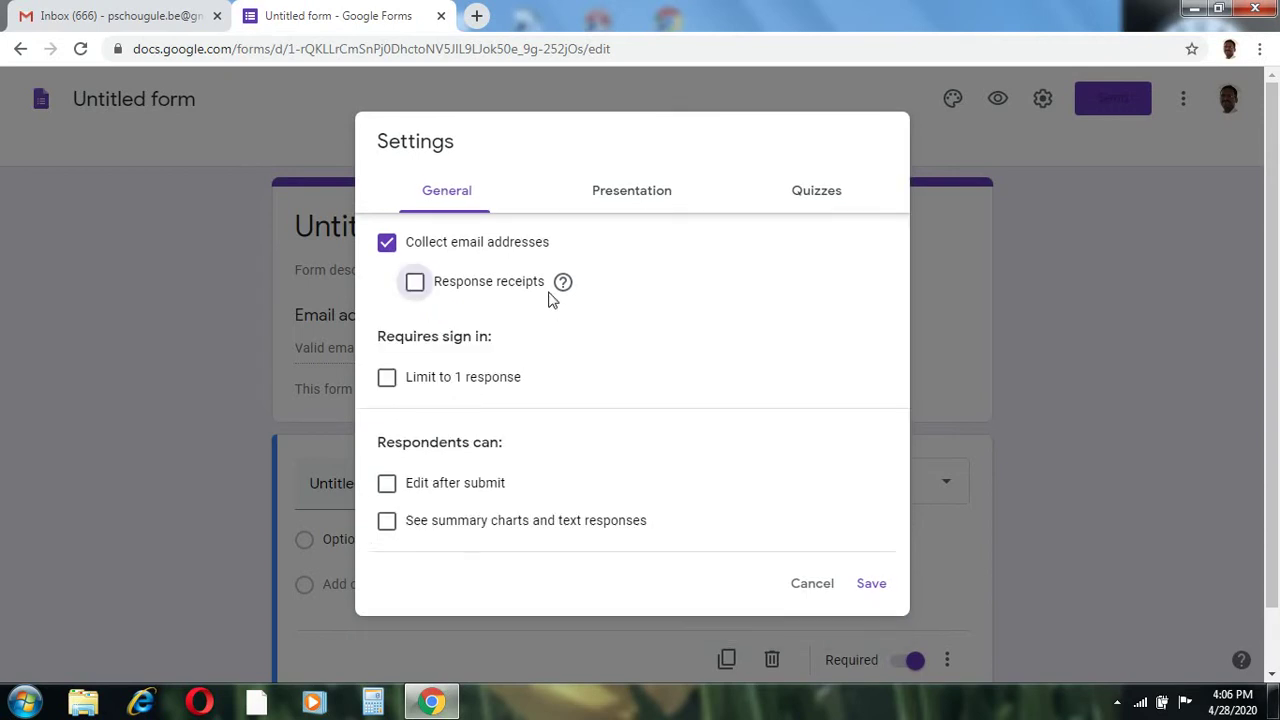
{"action": "mouse_move", "coordinate": [564, 286]}
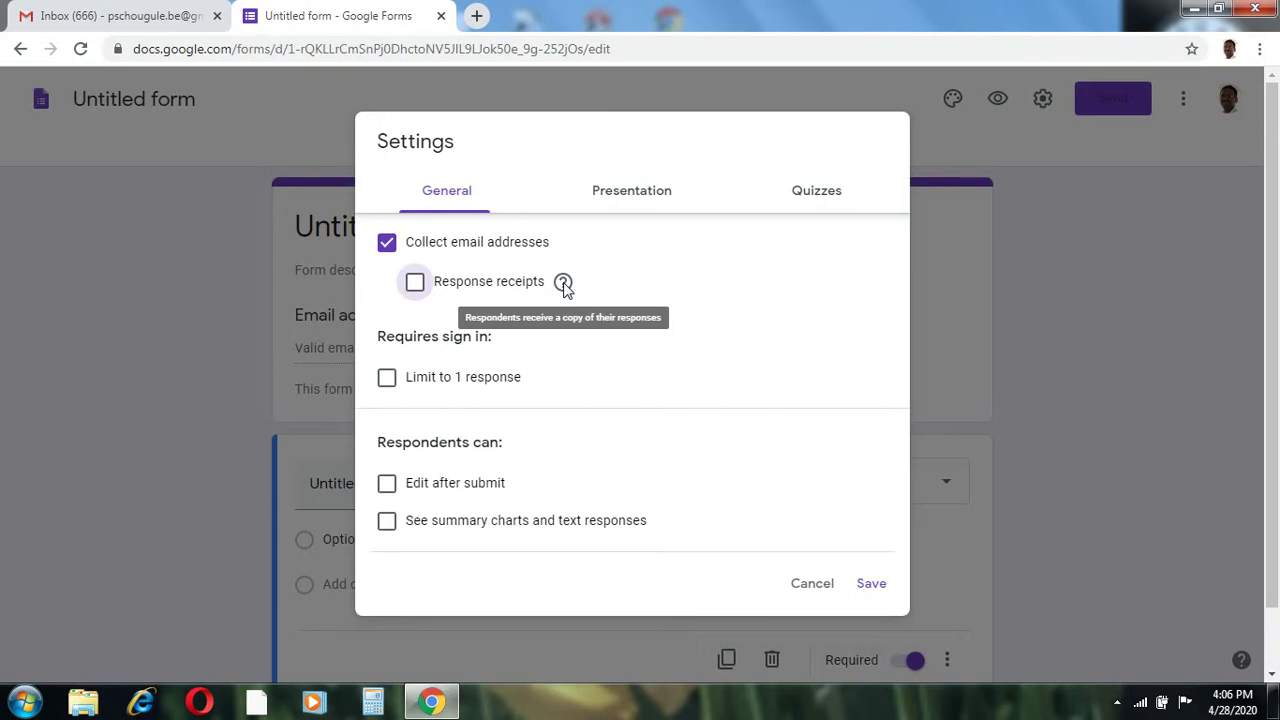
{"action": "left_click", "coordinate": [416, 283]}
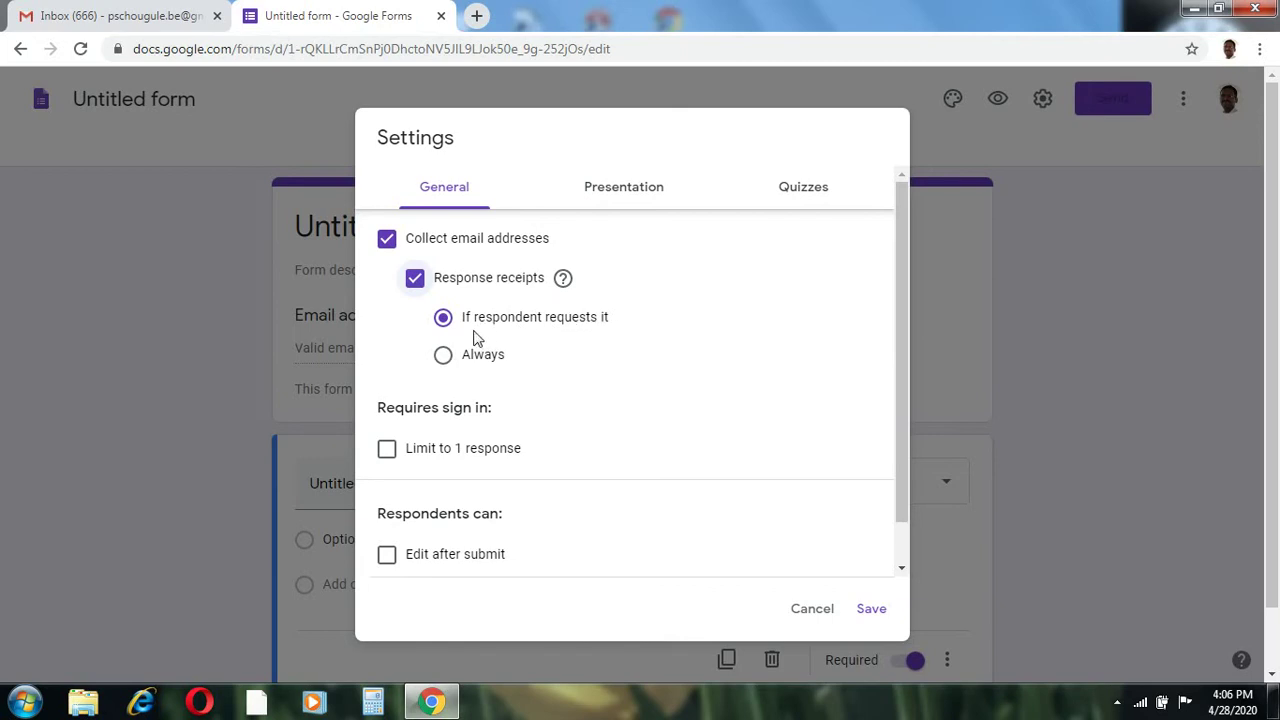
{"action": "left_click", "coordinate": [388, 452]}
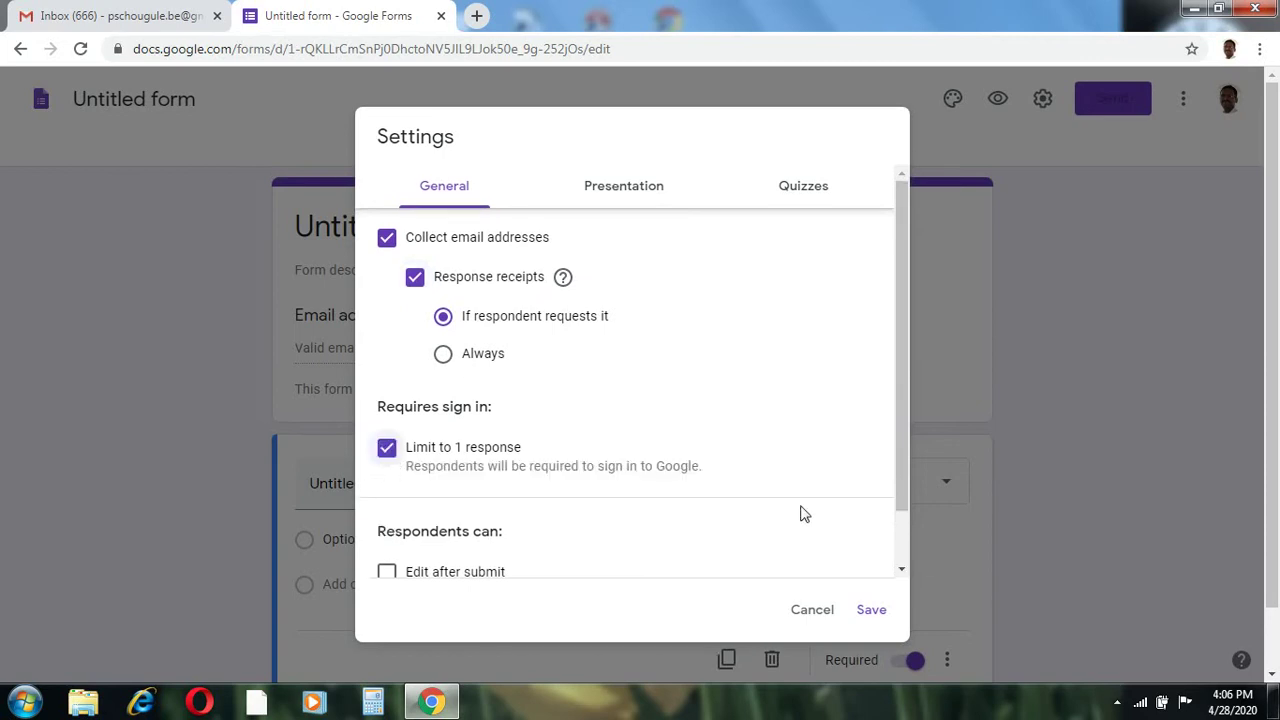
{"action": "scroll", "coordinate": [900, 557], "scroll_direction": "down", "scroll_amount": 1}
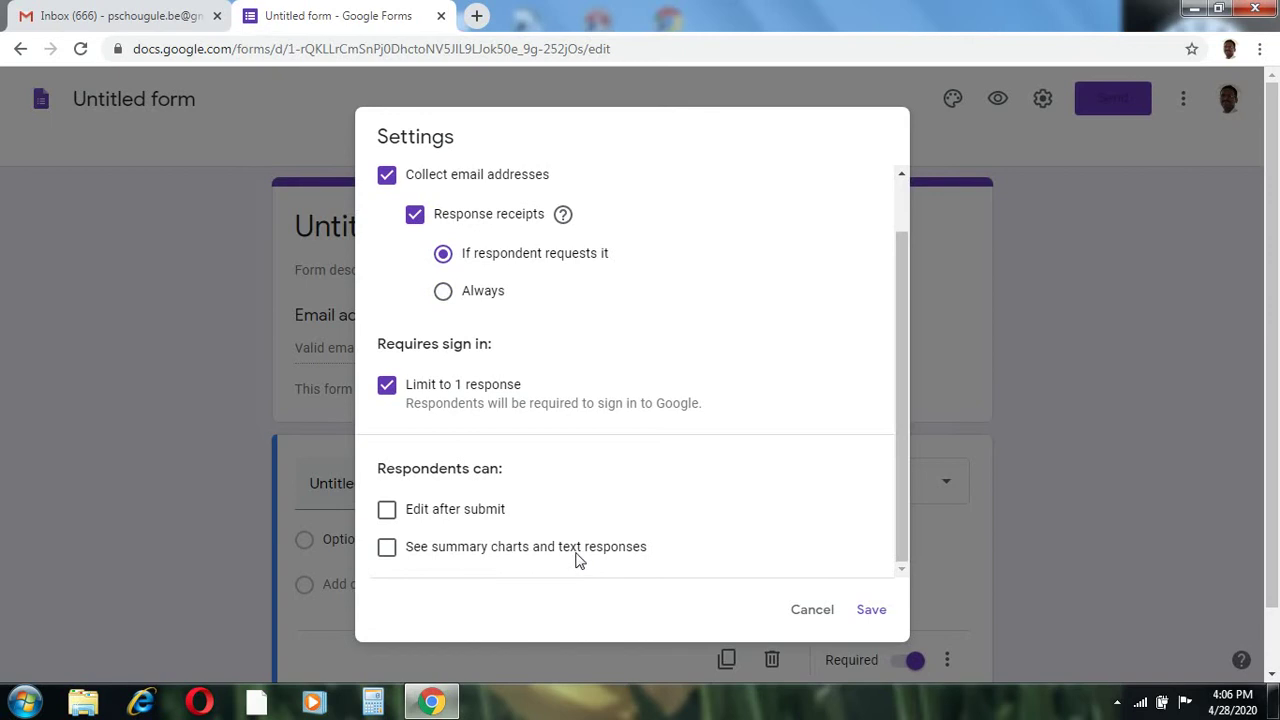
{"action": "left_click", "coordinate": [387, 510]}
{"action": "left_click", "coordinate": [387, 510]}
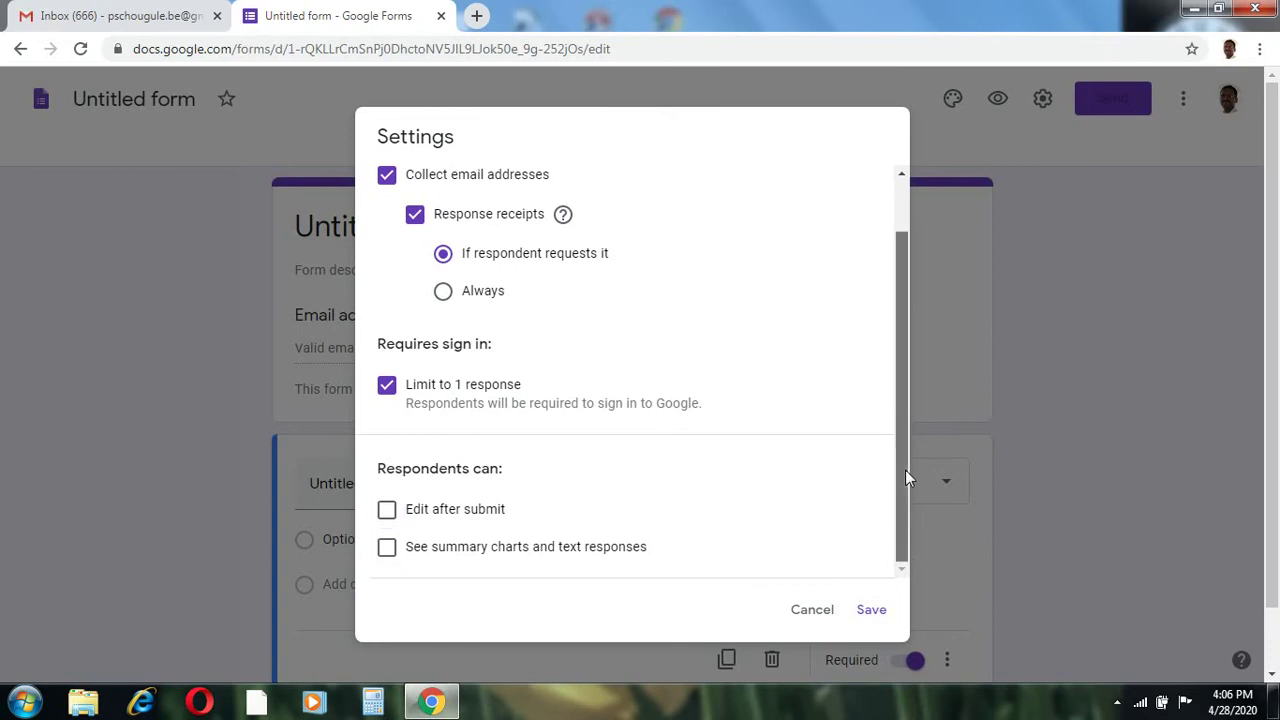
{"action": "left_click_drag", "start_coordinate": [905, 470], "coordinate": [904, 303]}
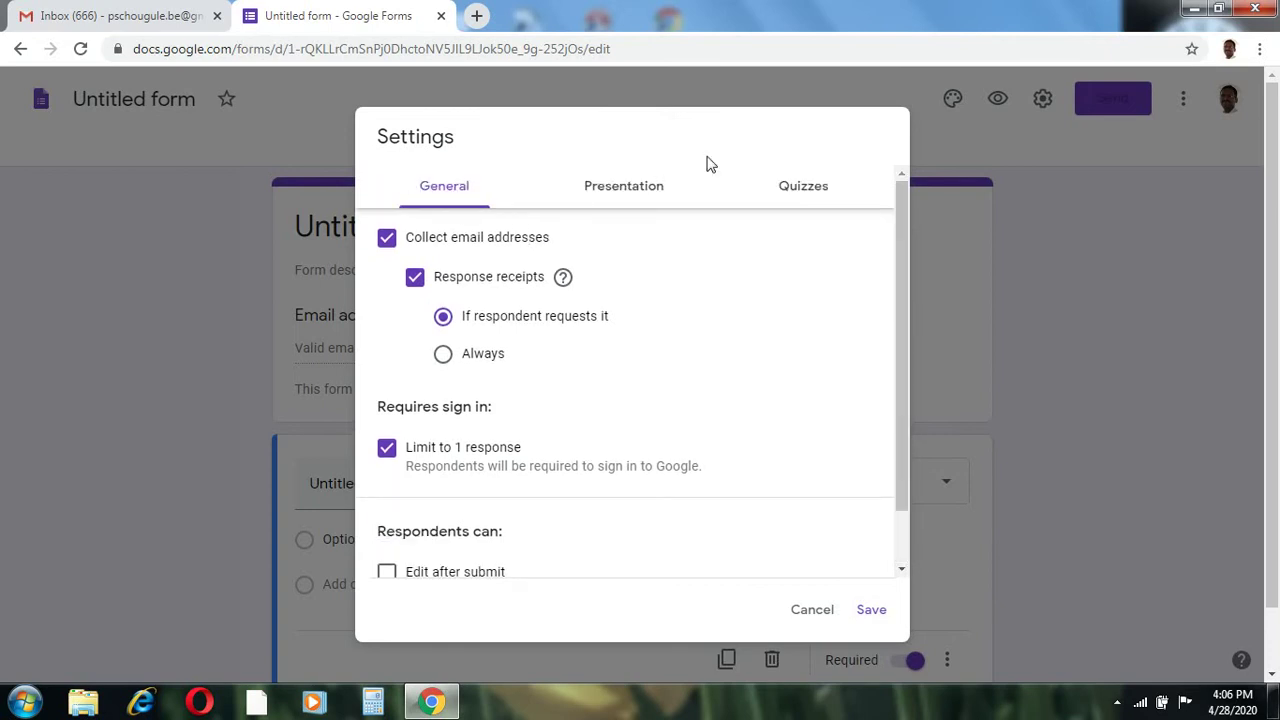
- In the form's presentation settings, enable the progress bar and shuffled question order
{"action": "left_click", "coordinate": [648, 193]}
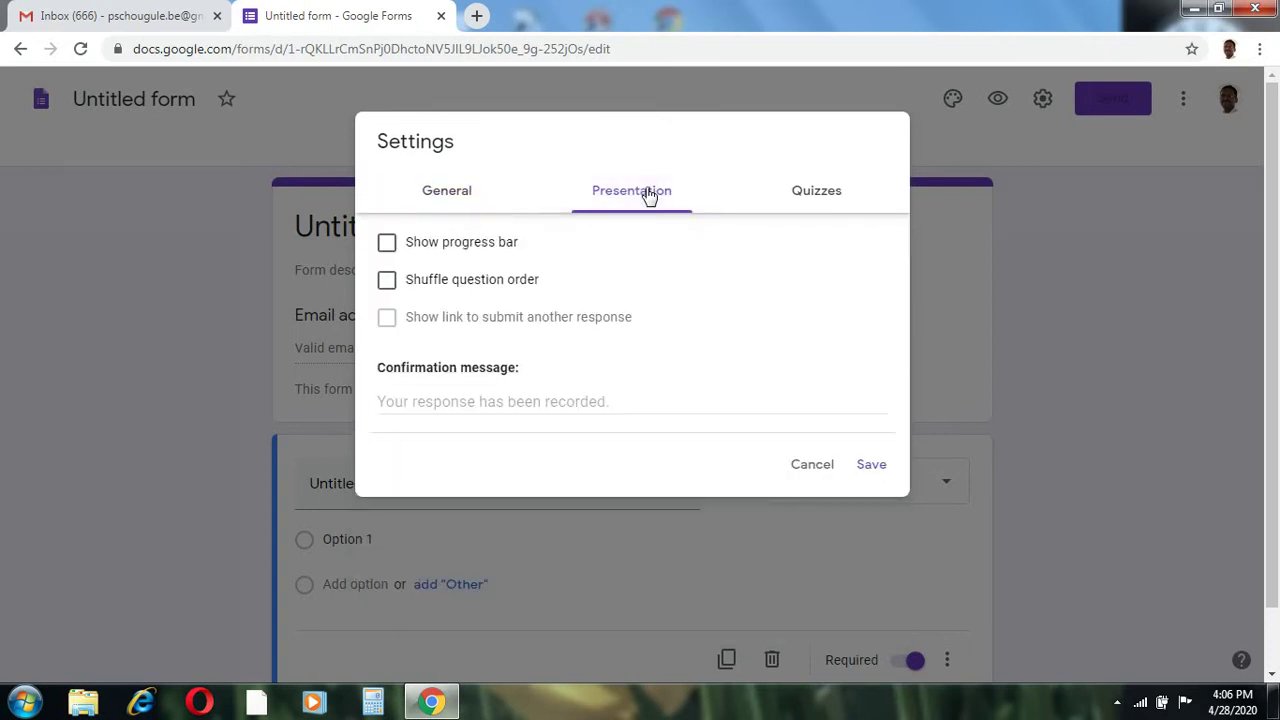
{"action": "left_click", "coordinate": [390, 247]}
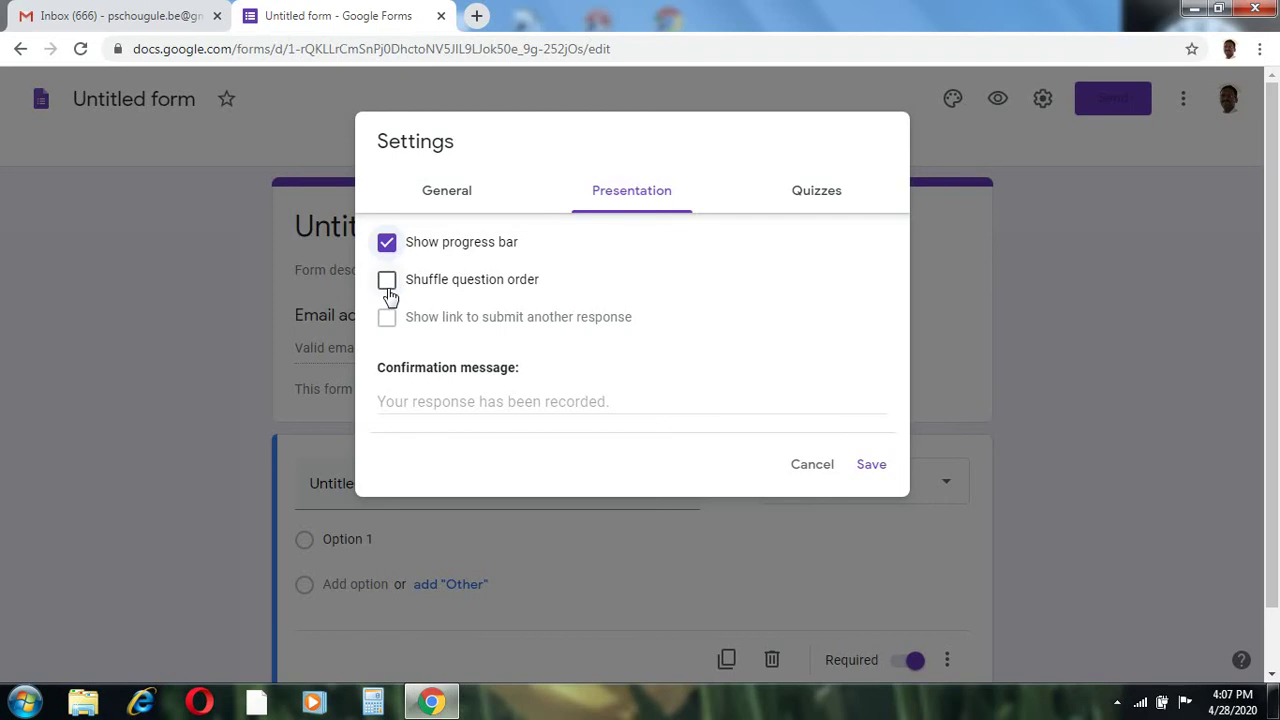
{"action": "left_click", "coordinate": [389, 293]}
- Make the form a quiz that releases grades later, after manual review, hide correct answers from respondents, and save the settings
{"action": "left_click", "coordinate": [821, 196]}
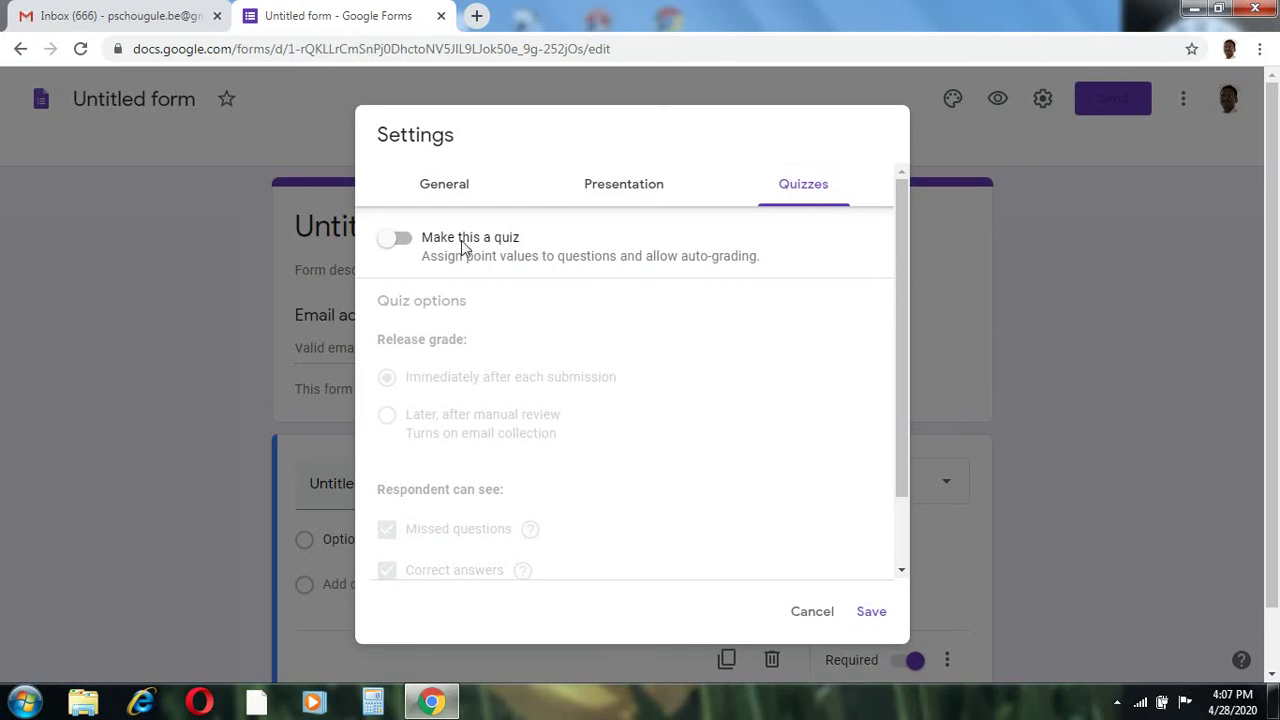
{"action": "left_click", "coordinate": [401, 240]}
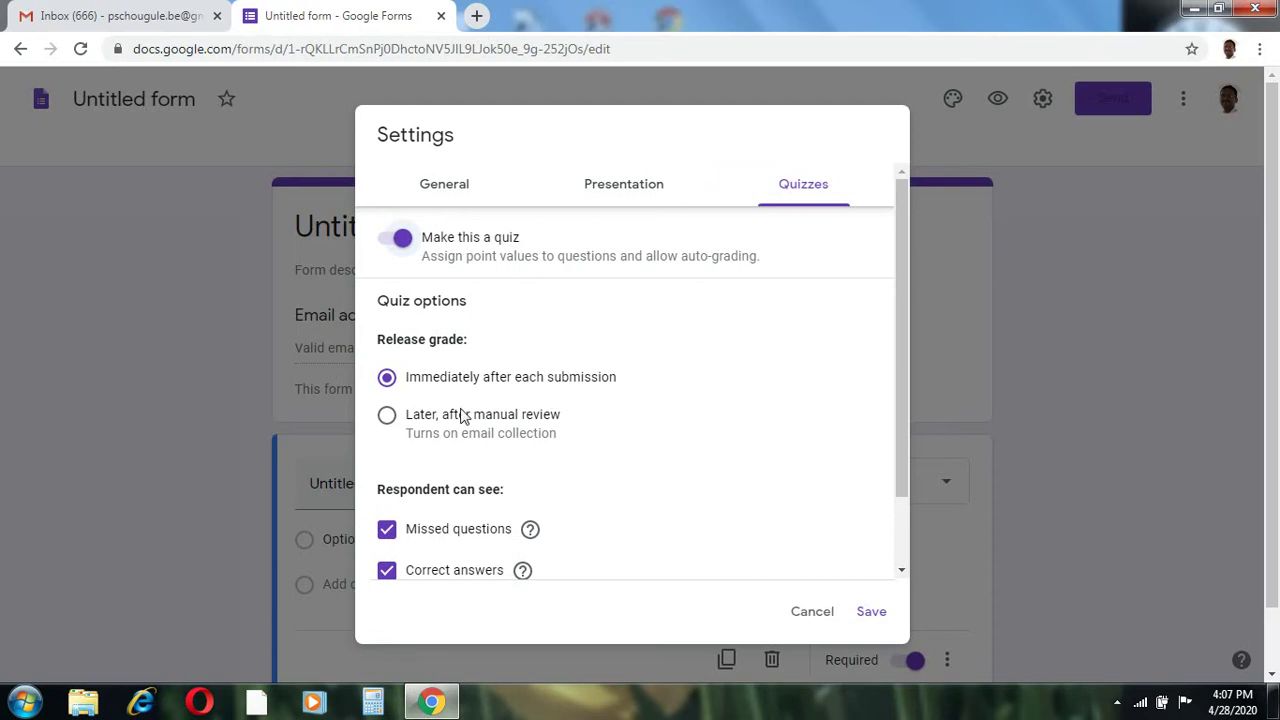
{"action": "left_click", "coordinate": [388, 416]}
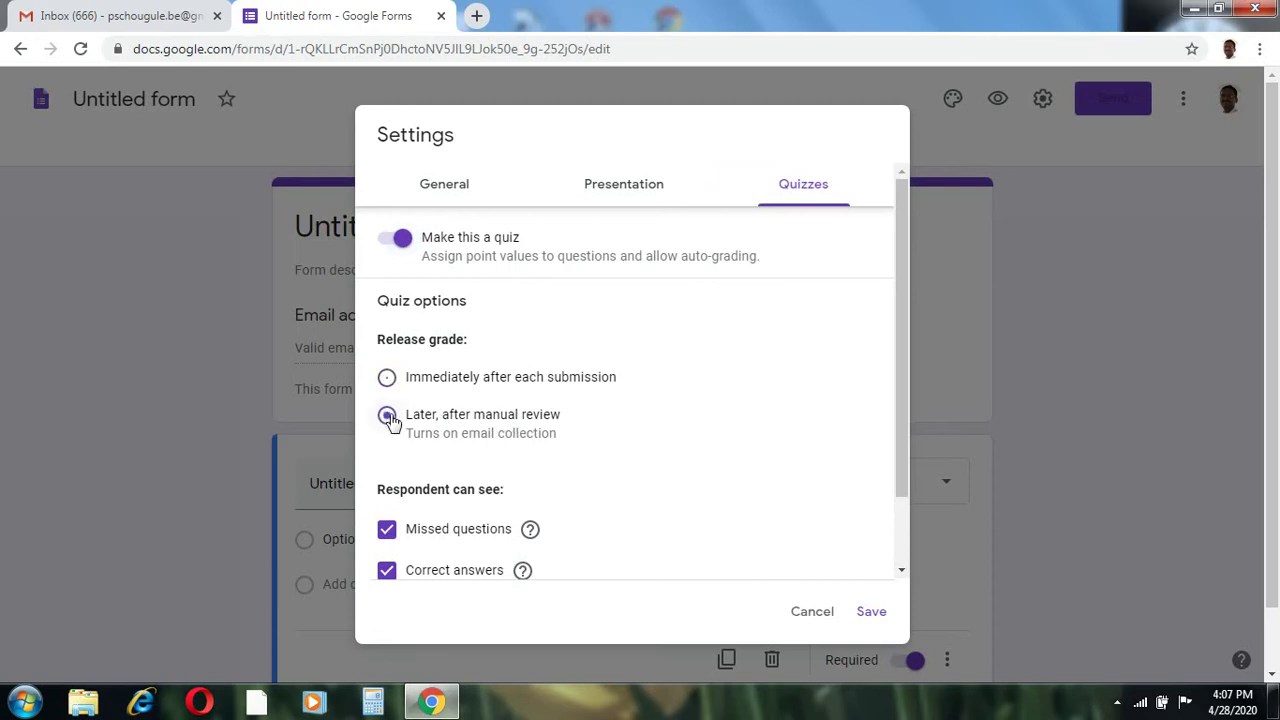
{"action": "left_click", "coordinate": [903, 548]}
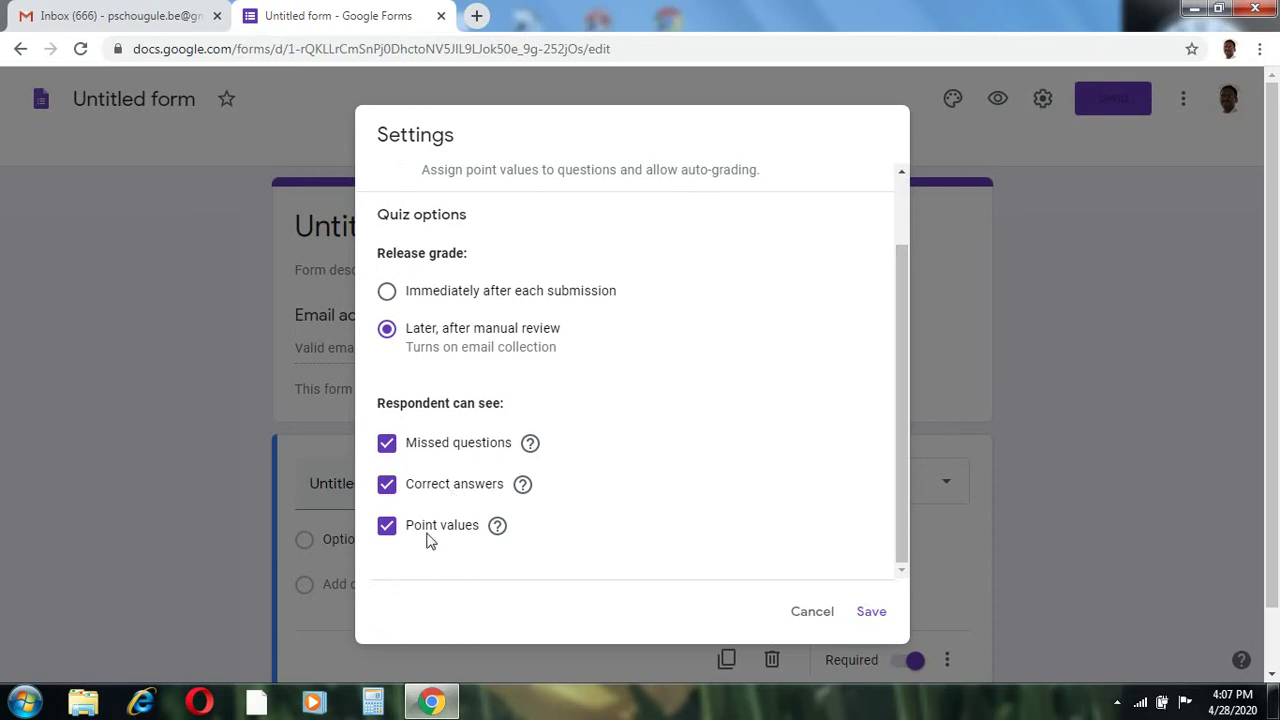
{"action": "left_click", "coordinate": [387, 485]}
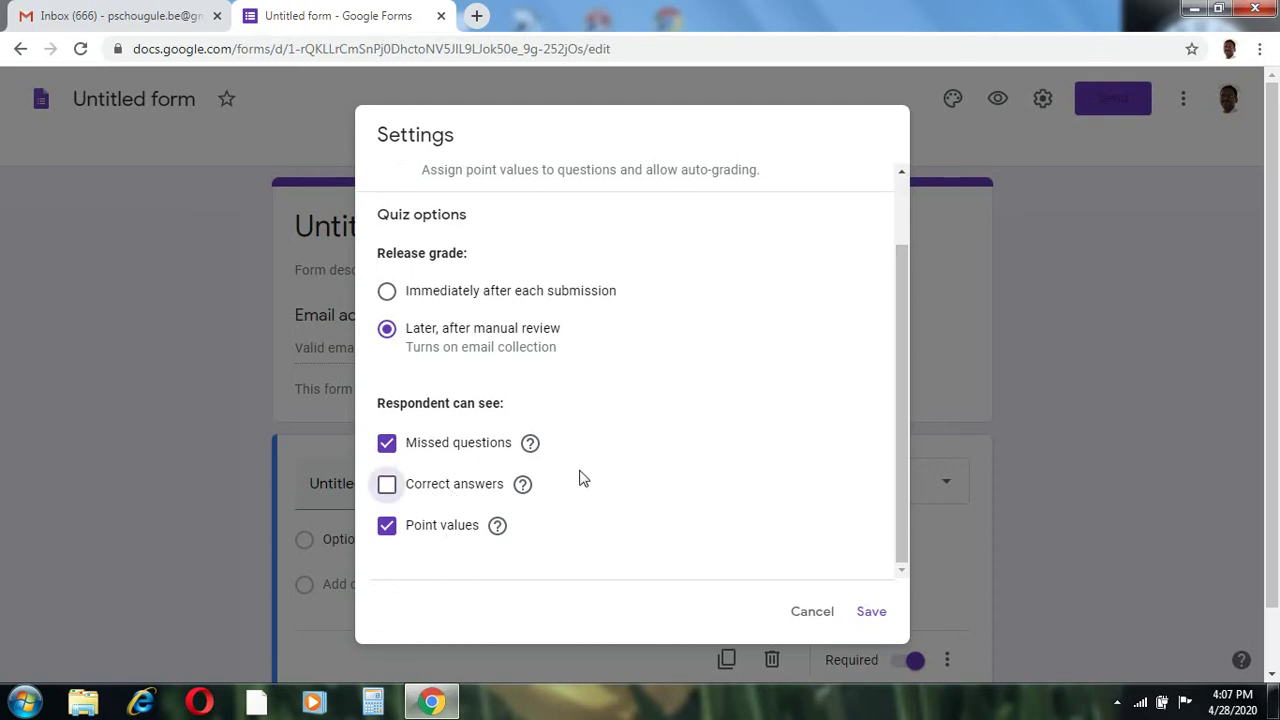
{"action": "left_click", "coordinate": [871, 612]}
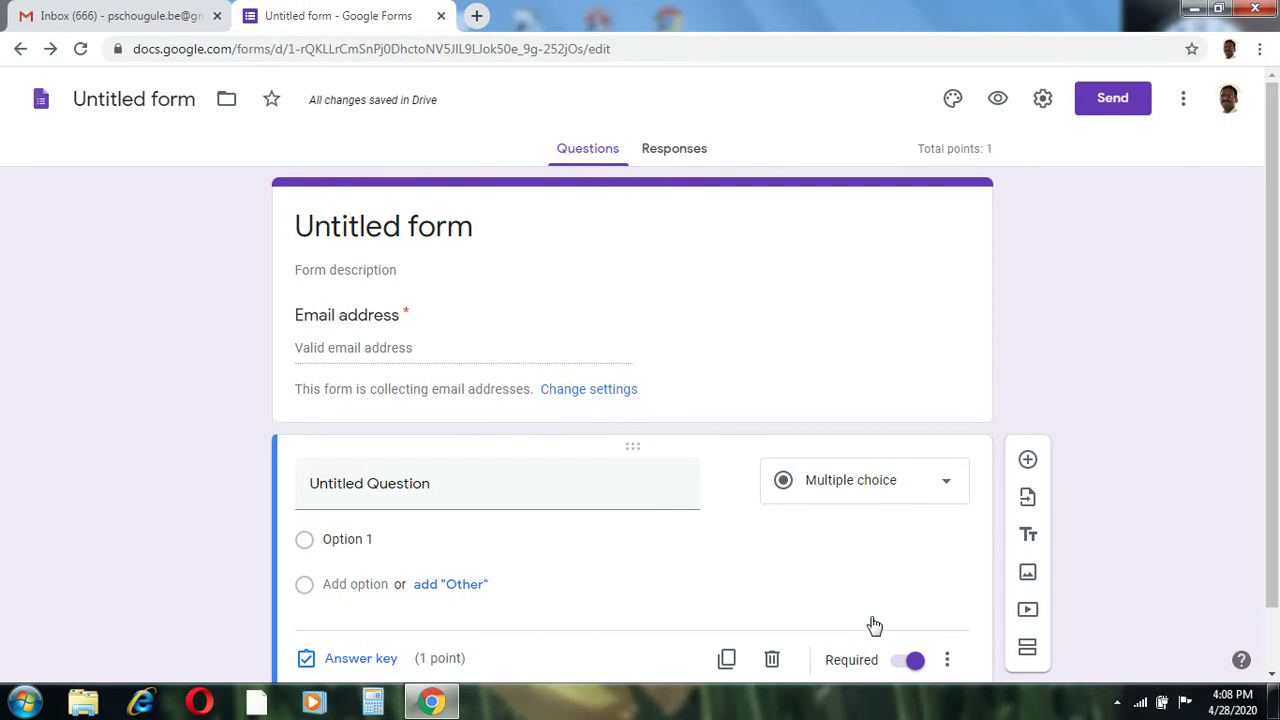
- Open the form preferences and save the default settings with a default quiz point value of 1
{"action": "left_click", "coordinate": [1183, 100]}
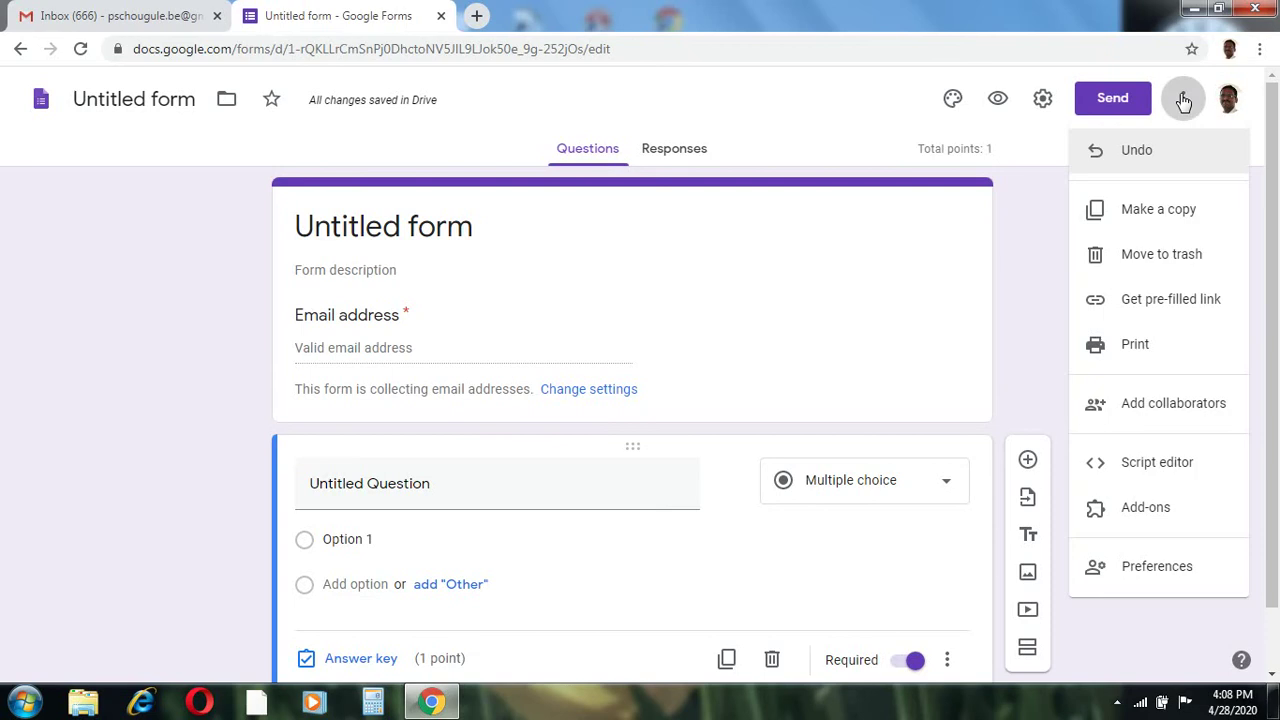
{"action": "left_click", "coordinate": [1158, 567]}
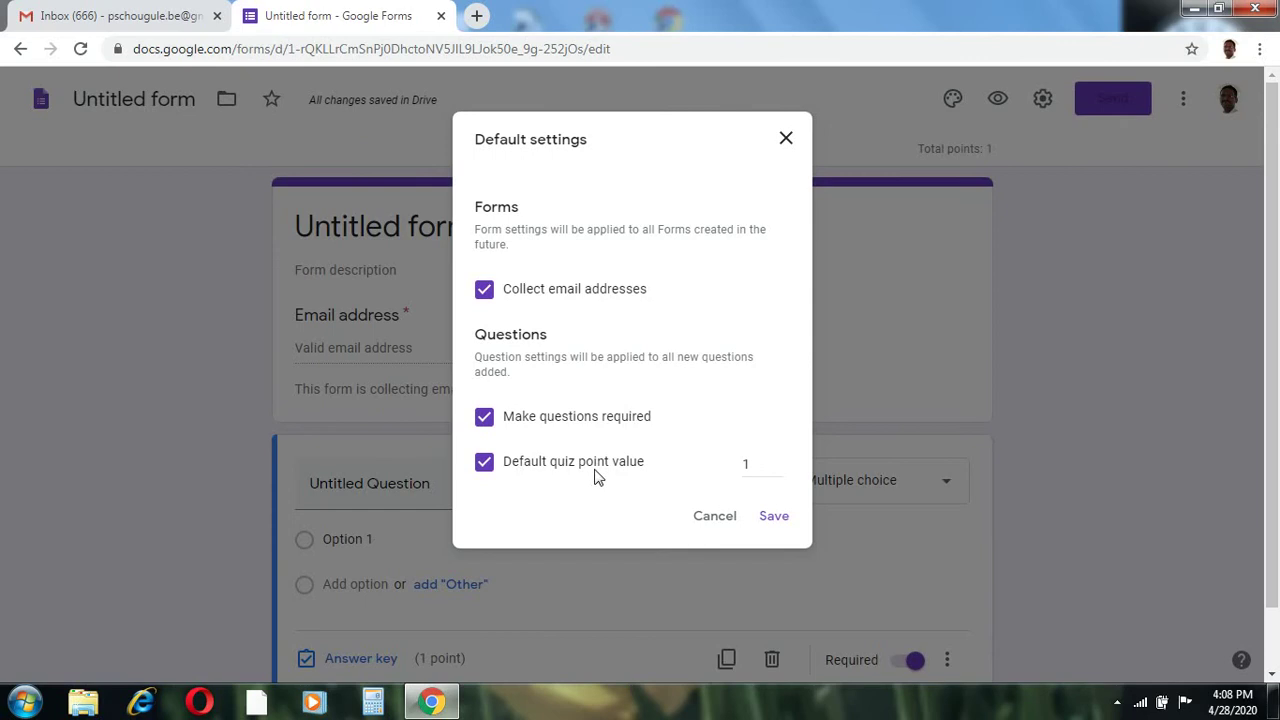
{"action": "left_click", "coordinate": [776, 462]}
{"action": "left_click", "coordinate": [776, 468]}
{"action": "left_click", "coordinate": [775, 515]}
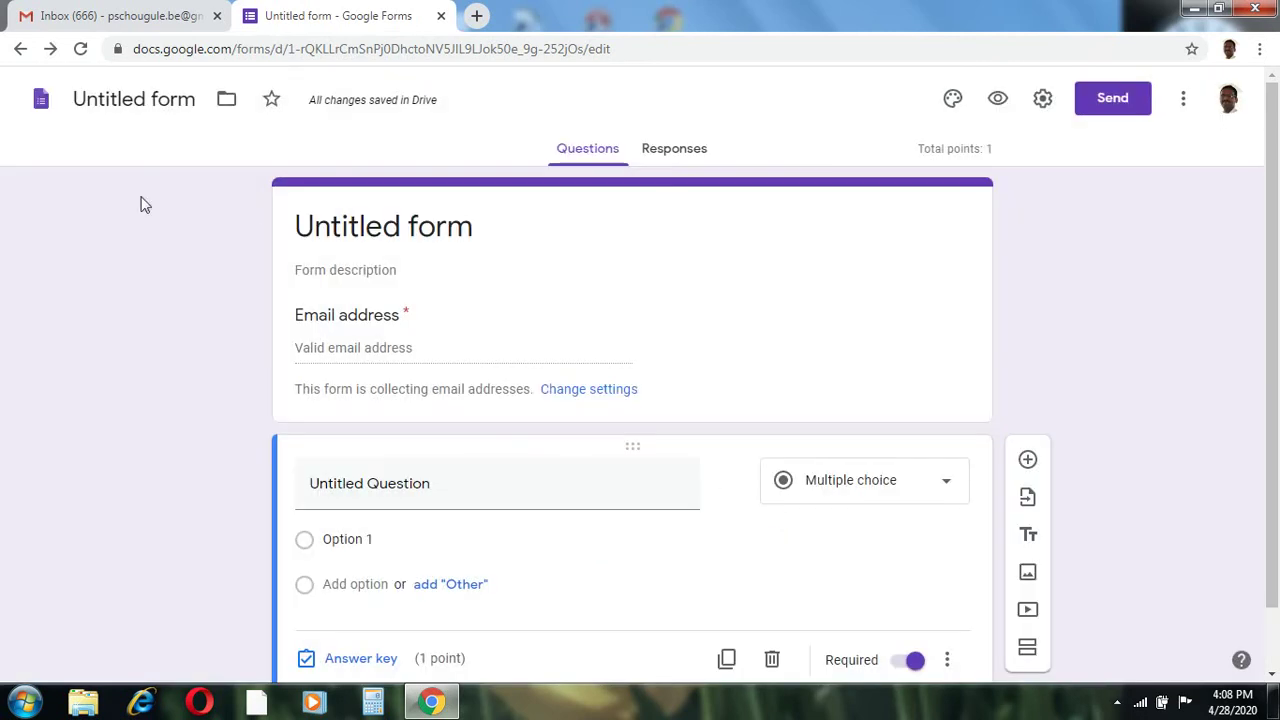
- Title the first question "Name of student"
{"action": "left_click", "coordinate": [383, 483]}
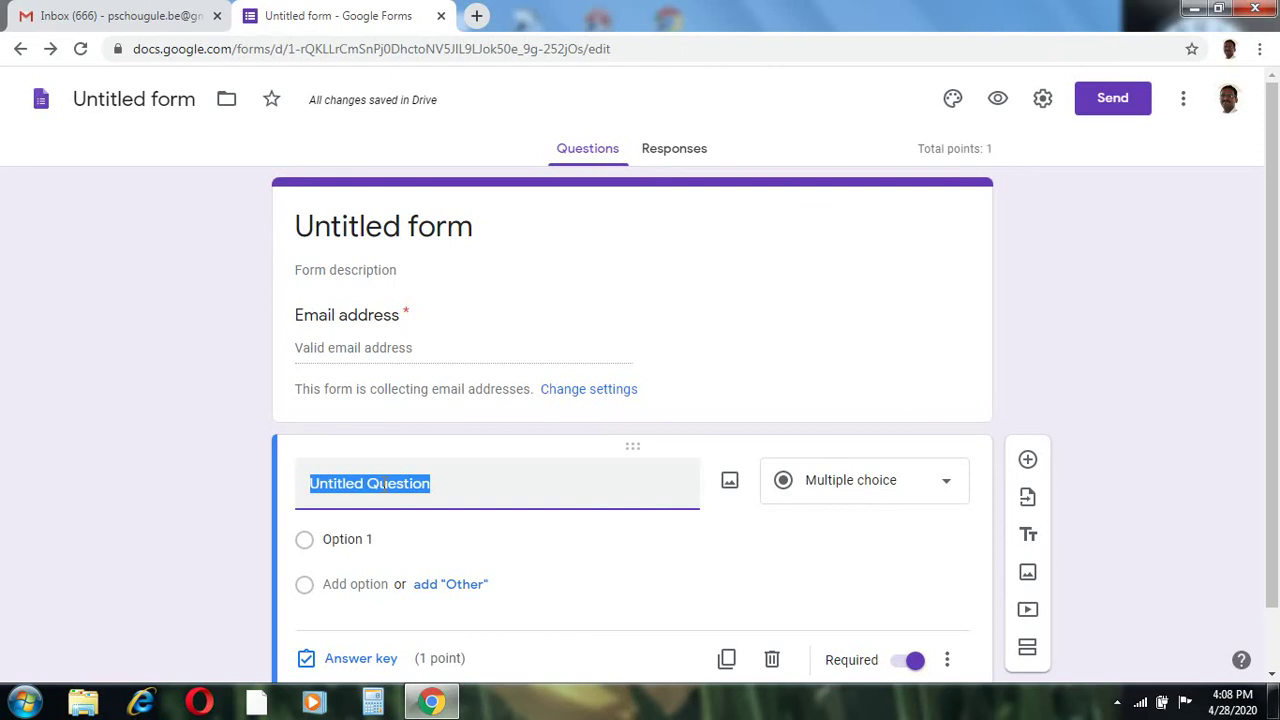
{"action": "type", "text": "N"}
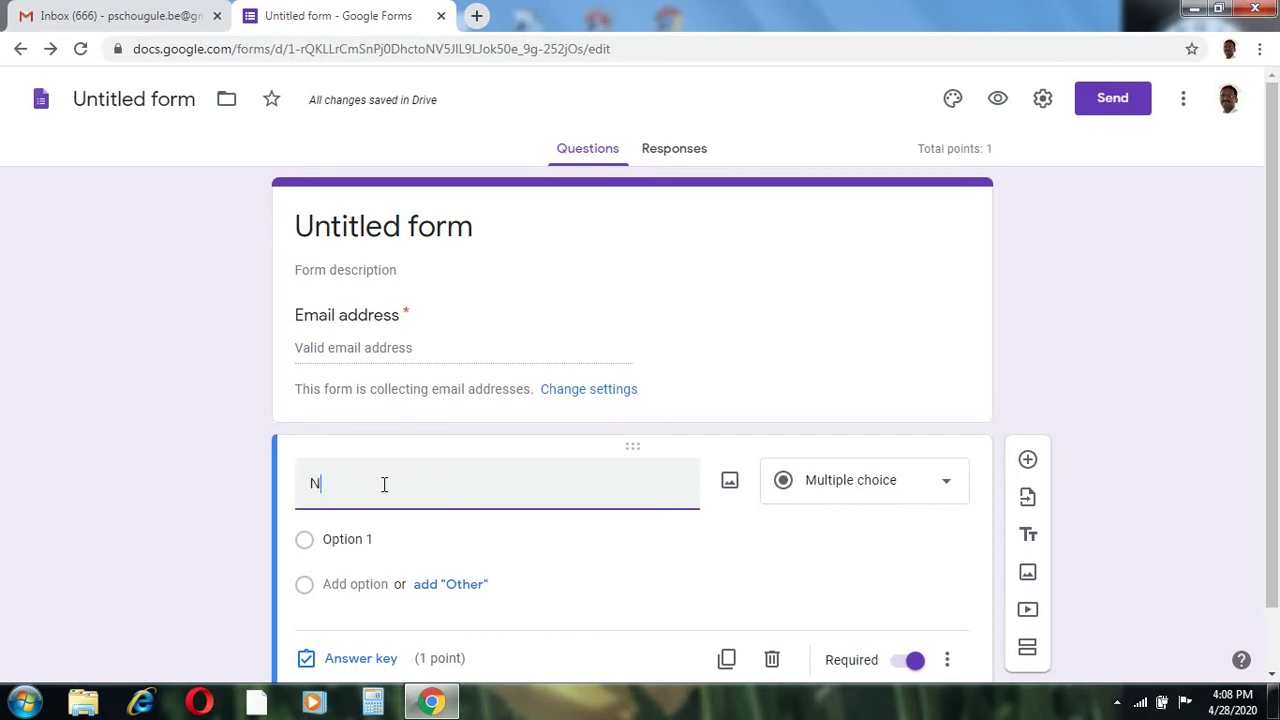
{"action": "type", "text": "ame"}
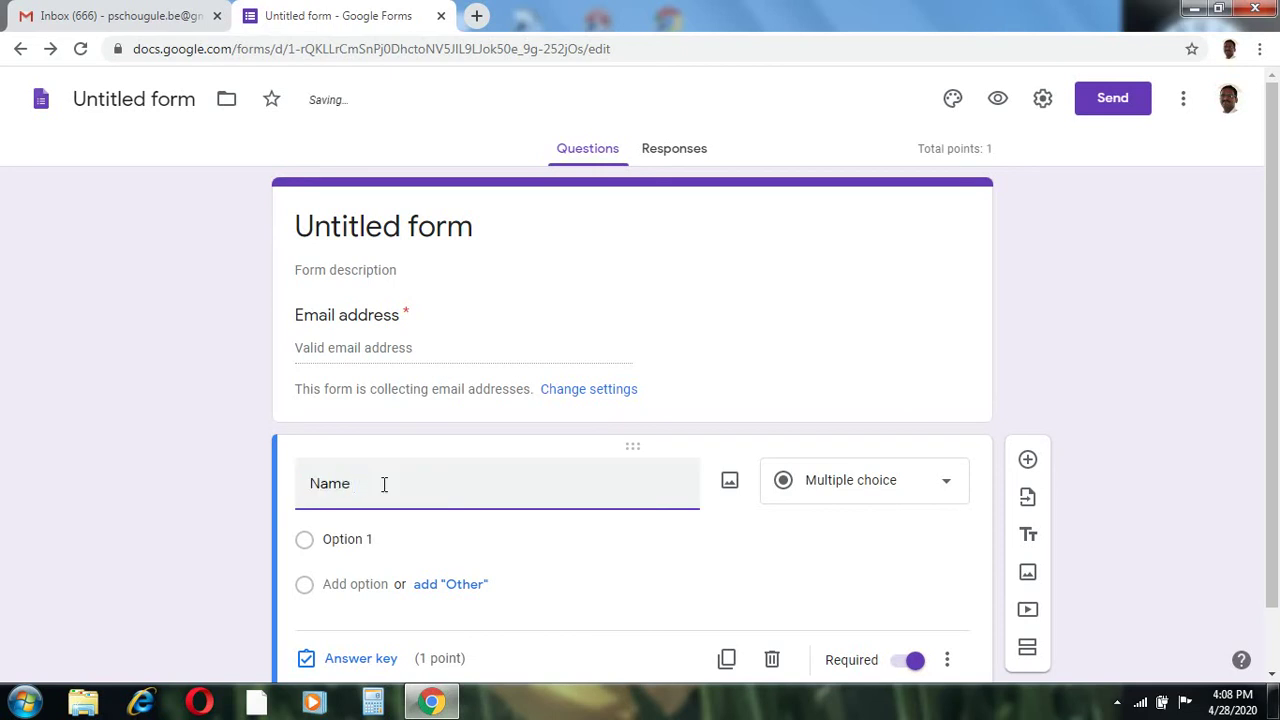
{"action": "type", "text": " of student"}
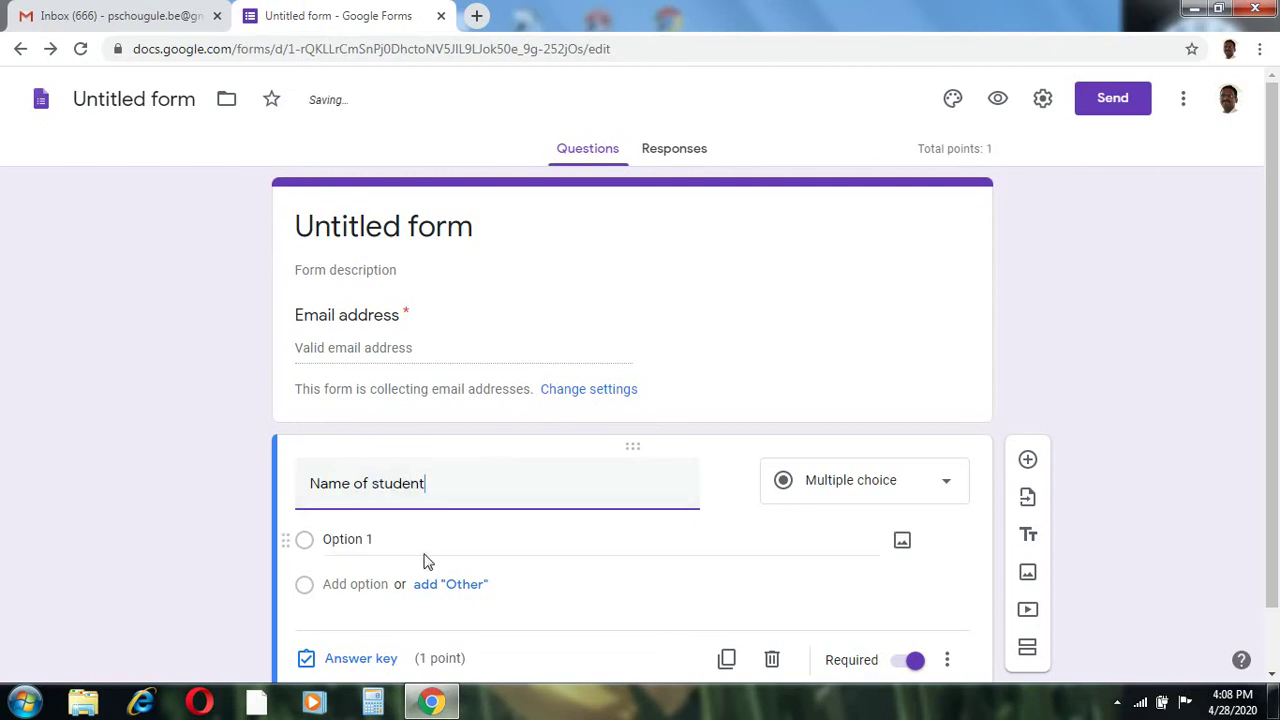
- Change the "Name of student" question type from multiple choice to Short answer
{"action": "left_click", "coordinate": [806, 536]}
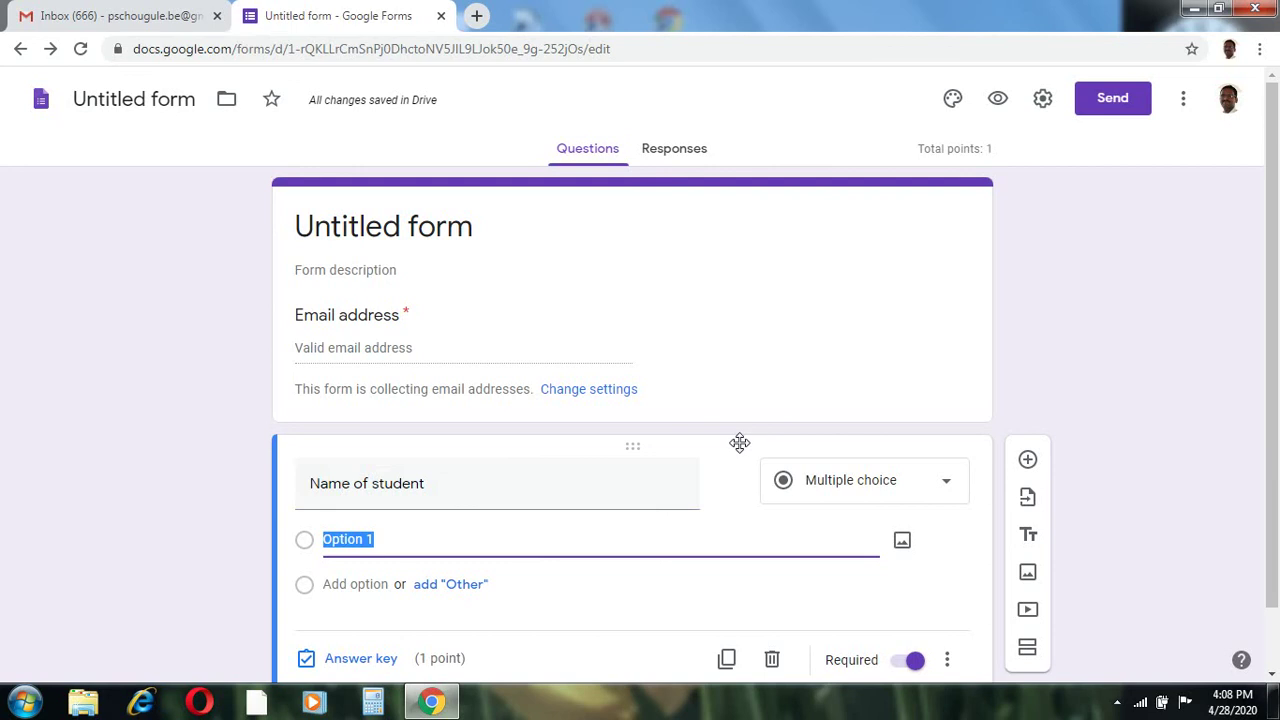
{"action": "left_click", "coordinate": [833, 484]}
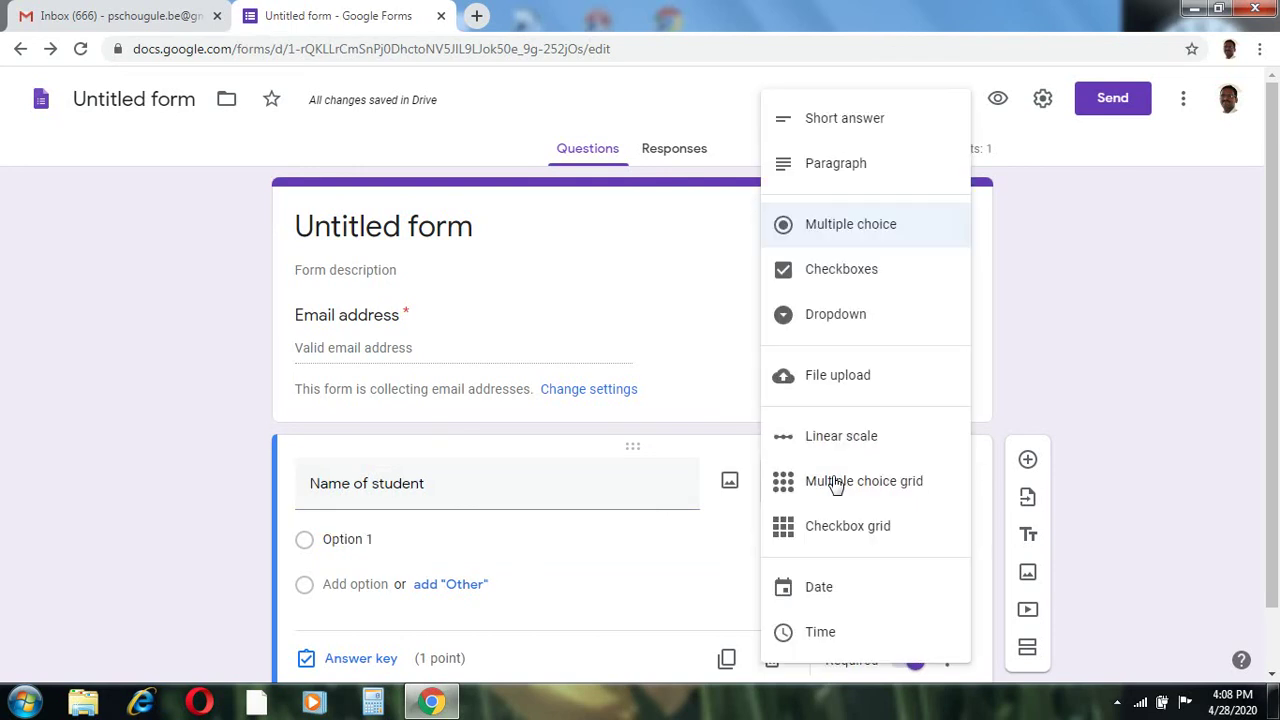
{"action": "left_click", "coordinate": [861, 128]}
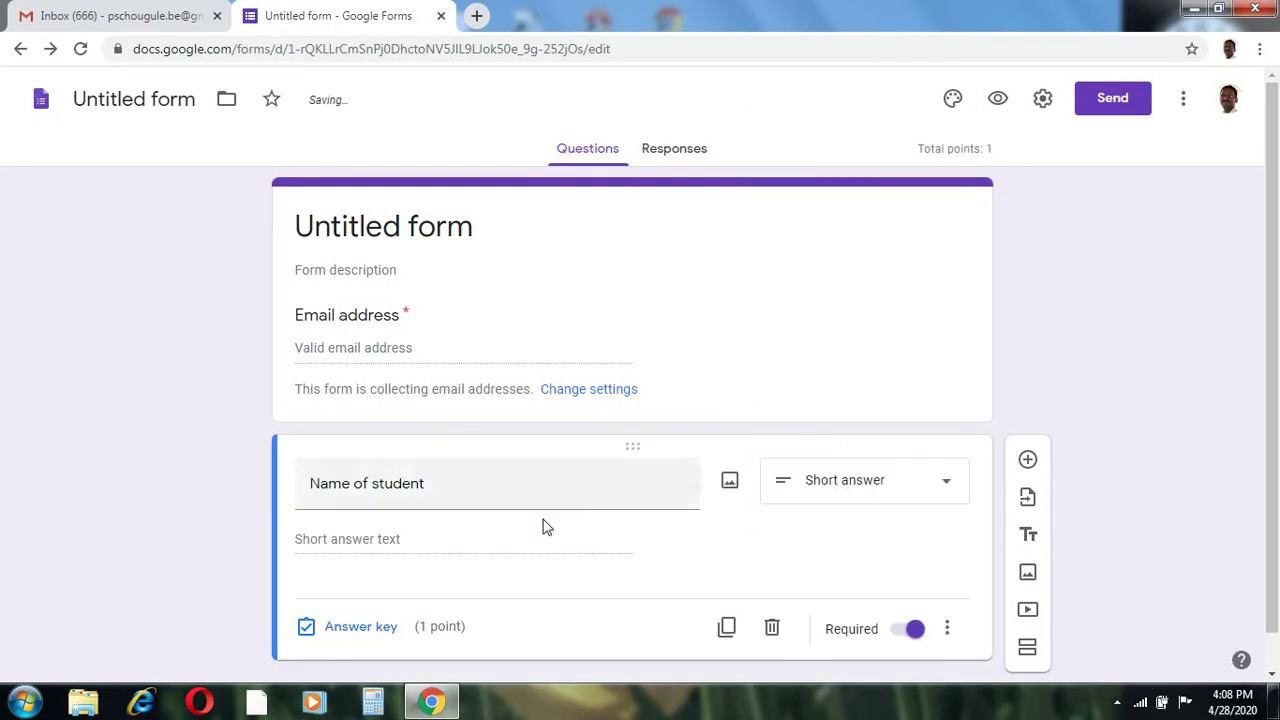
- Set the "Name of student" question's value to 0 points in its answer key
{"action": "left_click", "coordinate": [401, 630]}
{"action": "left_click", "coordinate": [917, 546]}
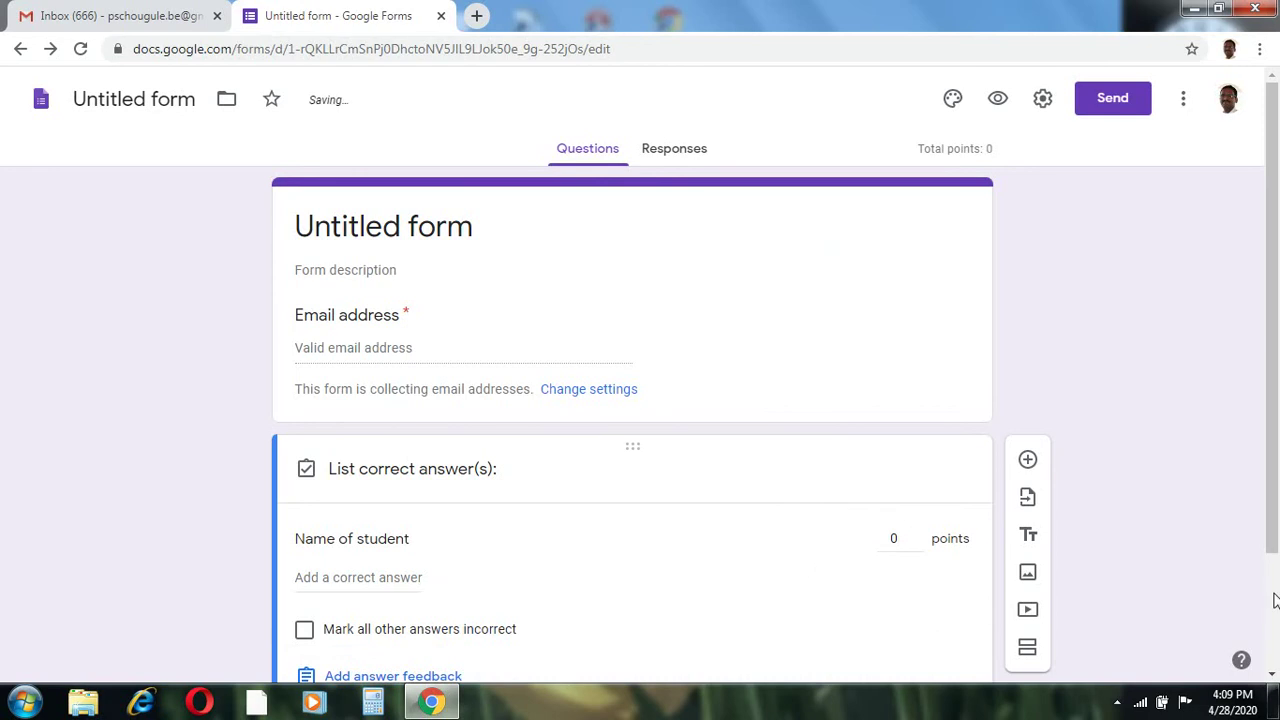
{"action": "scroll", "coordinate": [990, 545], "scroll_direction": "down", "scroll_amount": 2}
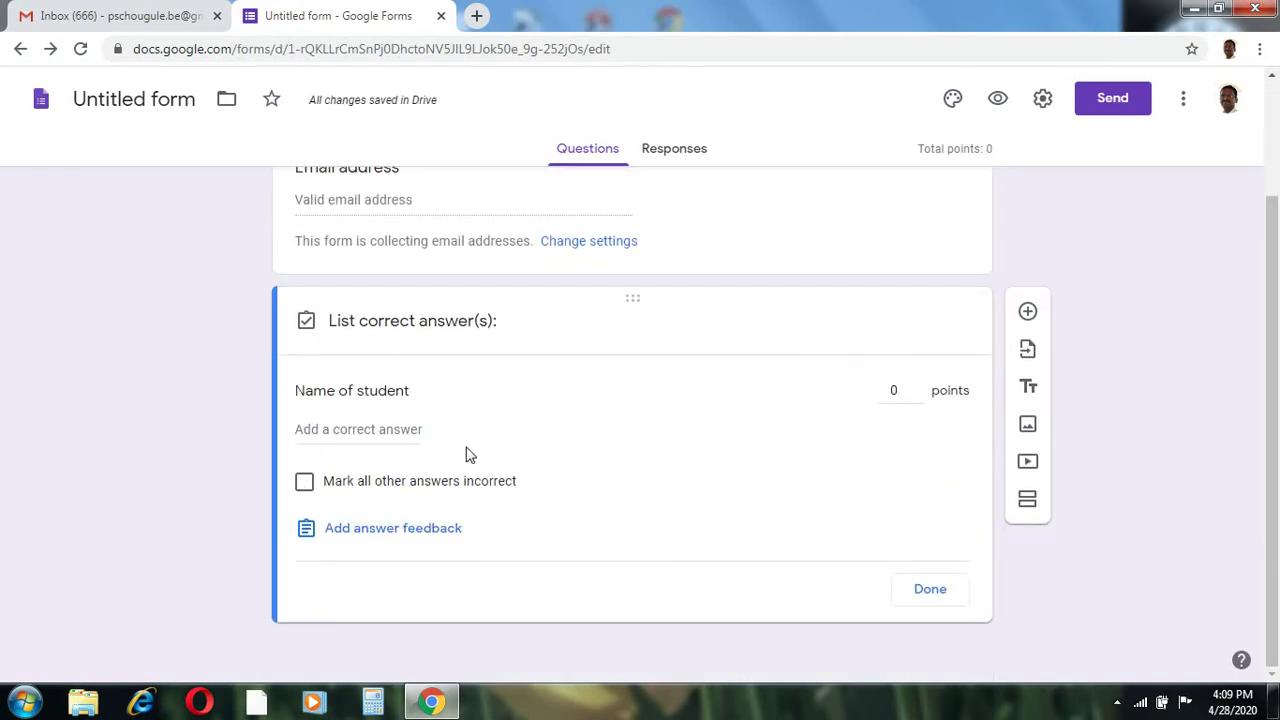
{"action": "left_click", "coordinate": [932, 591]}
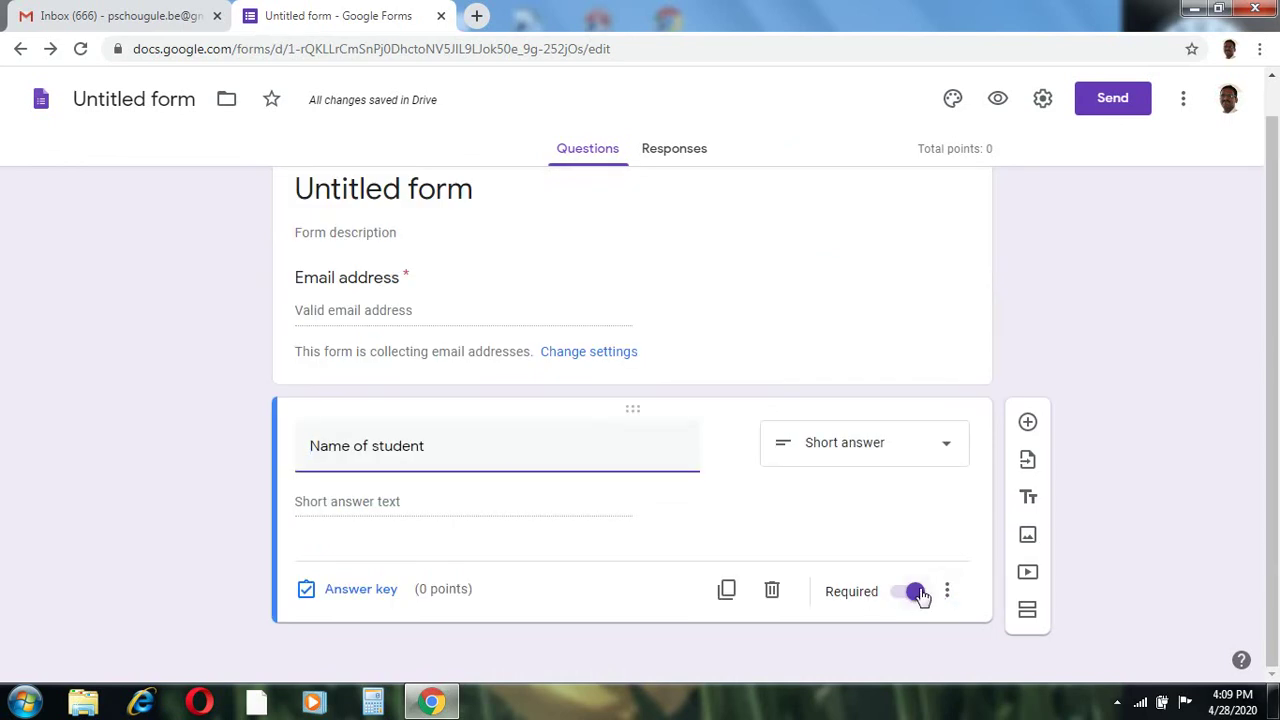
- Add a short-answer question titled "Roll No." with response validation requiring a whole number
{"action": "left_click", "coordinate": [1028, 424]}
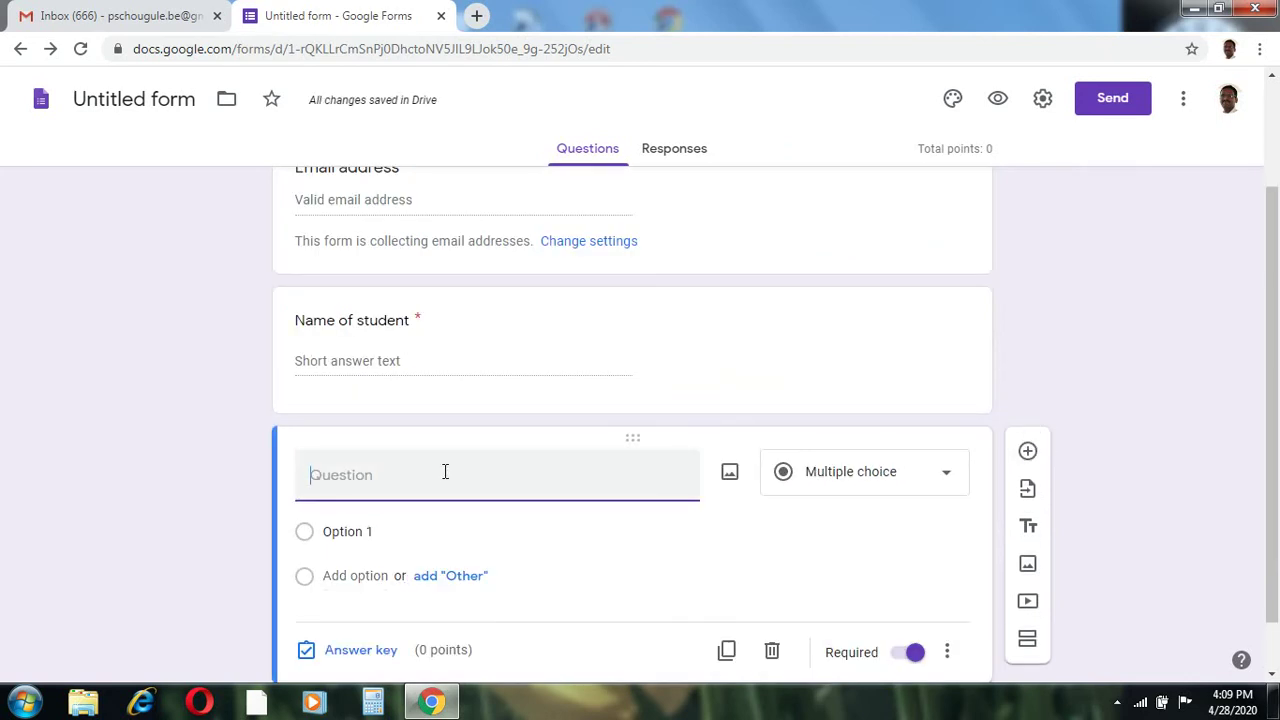
{"action": "type", "text": "Roll No."}
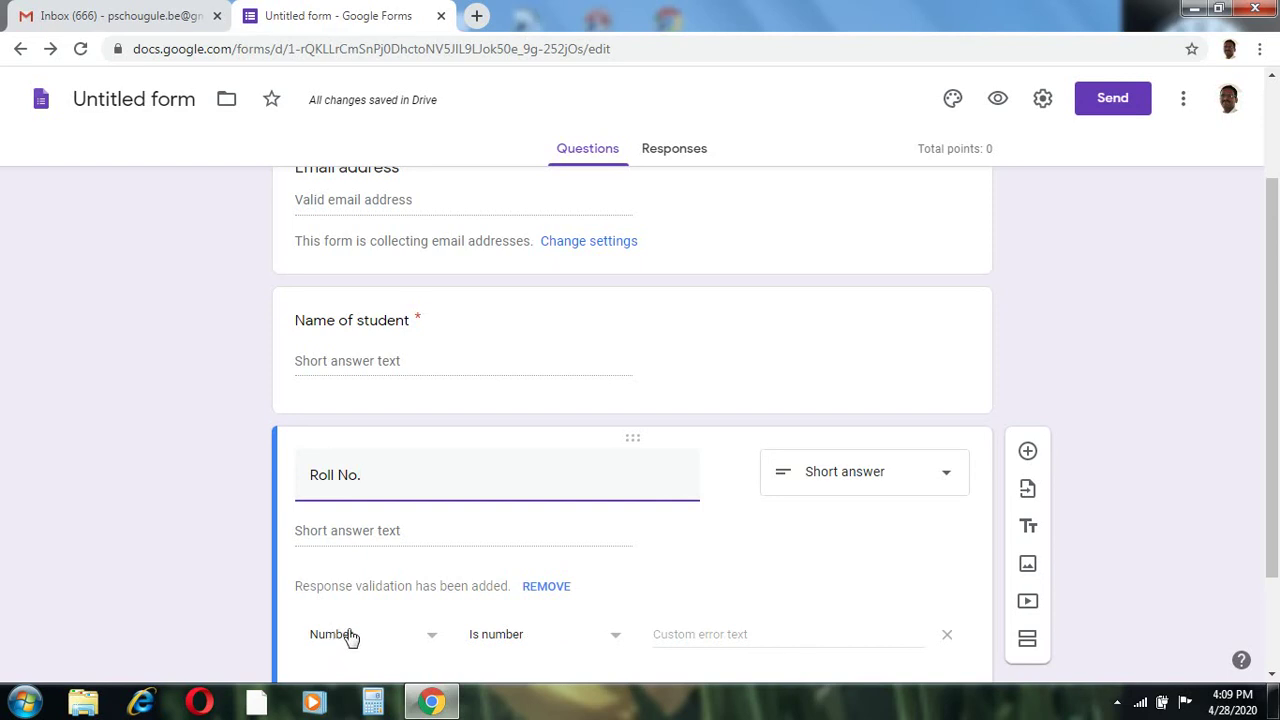
{"action": "left_click", "coordinate": [613, 638]}
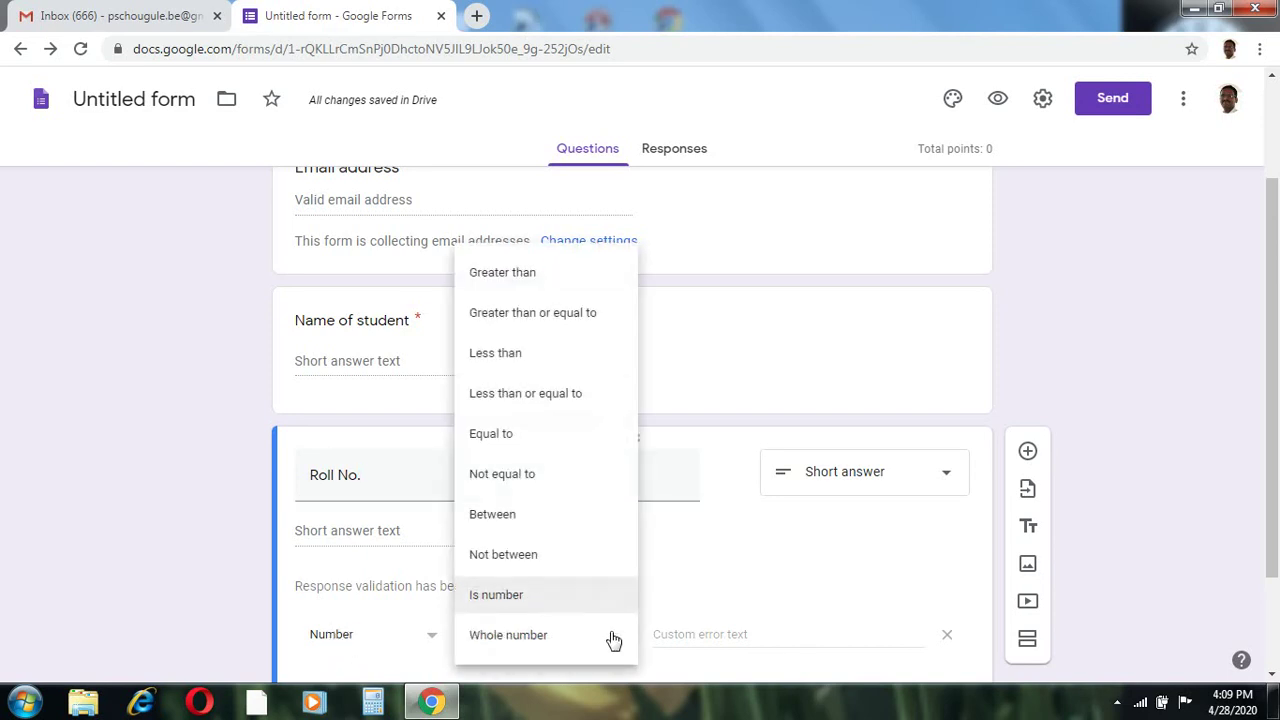
{"action": "left_click", "coordinate": [547, 640]}
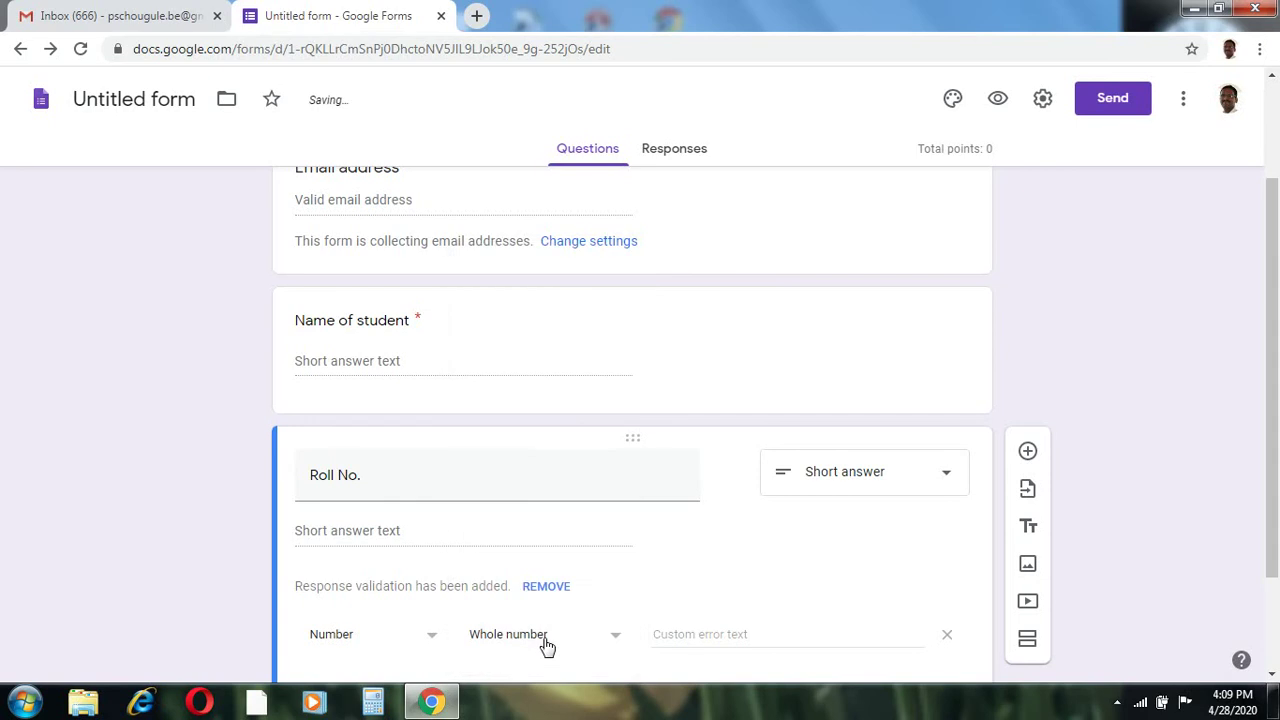
- Set the custom error text of the "Roll No." validation to "Roll No. Without any Prefix"
{"action": "left_click", "coordinate": [688, 636]}
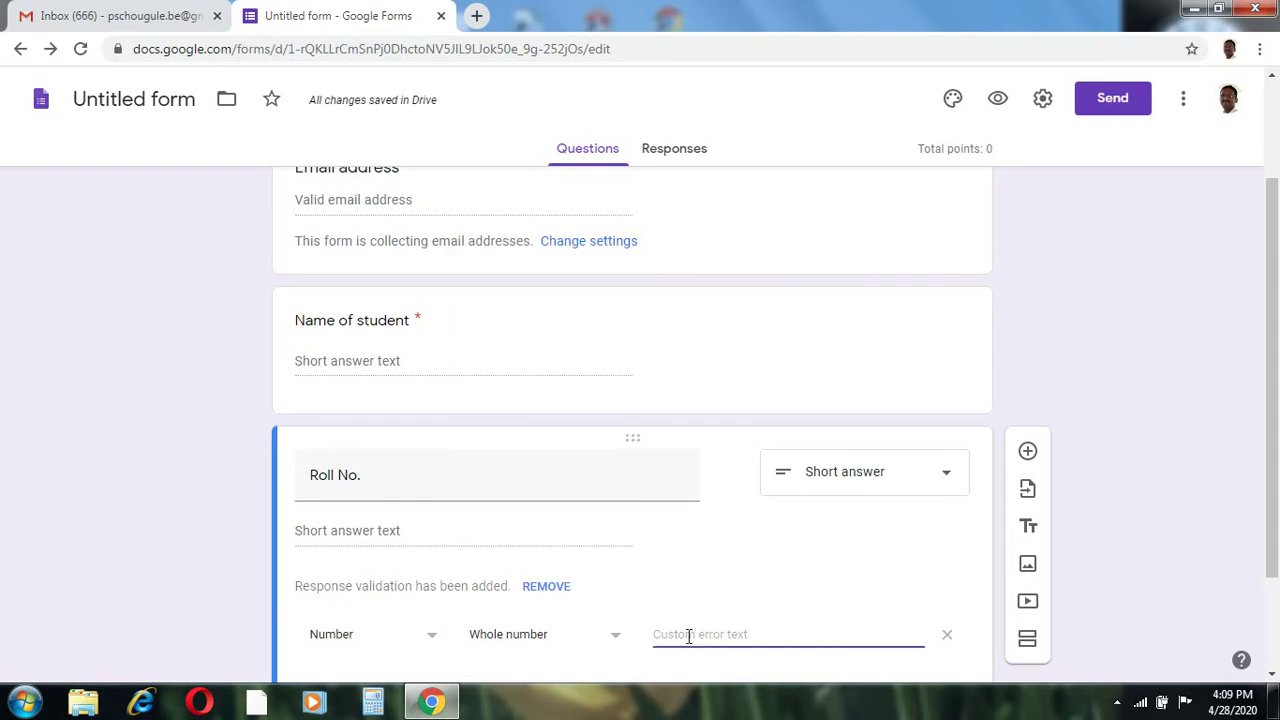
{"action": "type", "text": "Roll No. "}
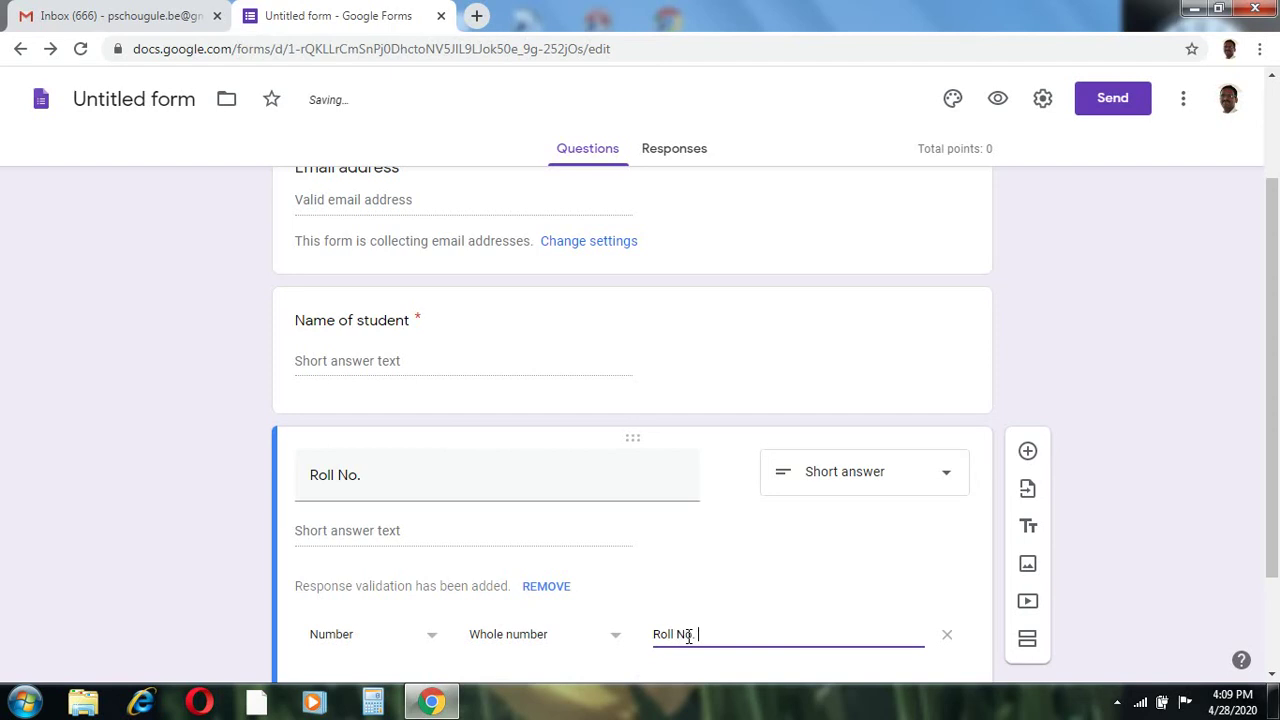
{"action": "type", "text": "Without any"}
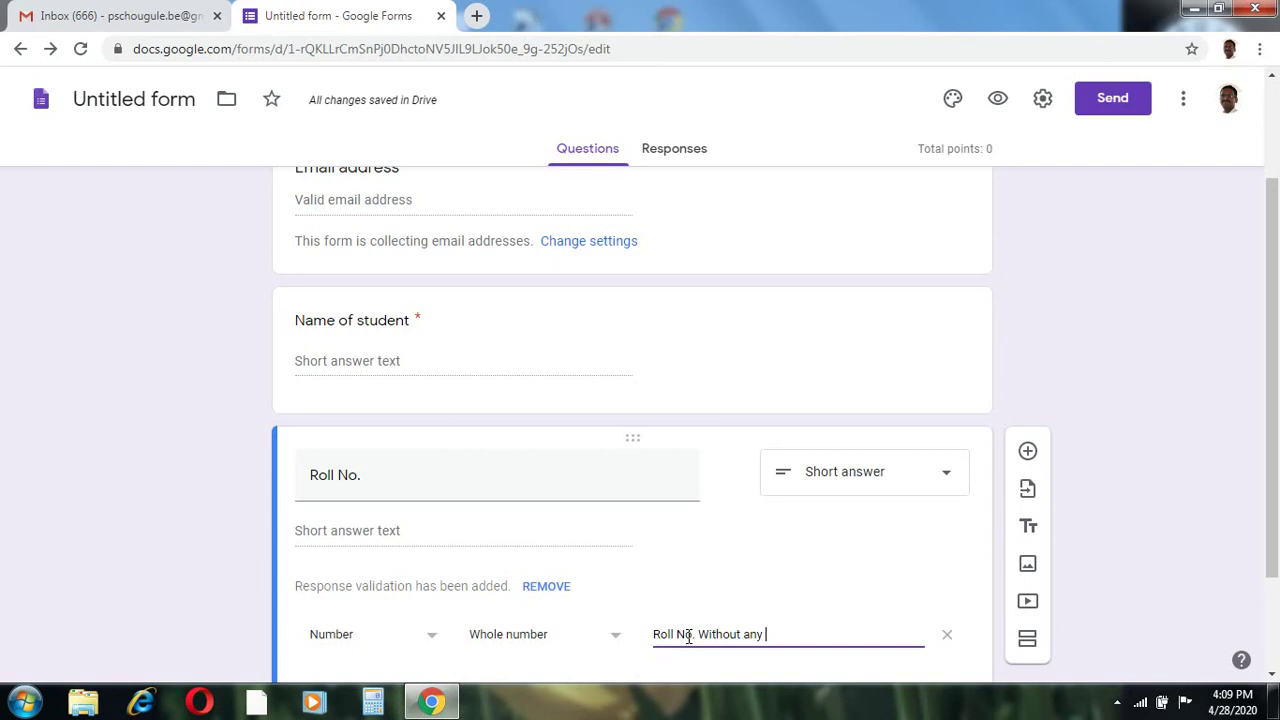
{"action": "type", "text": " Prefix"}
{"action": "scroll", "coordinate": [784, 634], "scroll_direction": "down", "scroll_amount": 2}
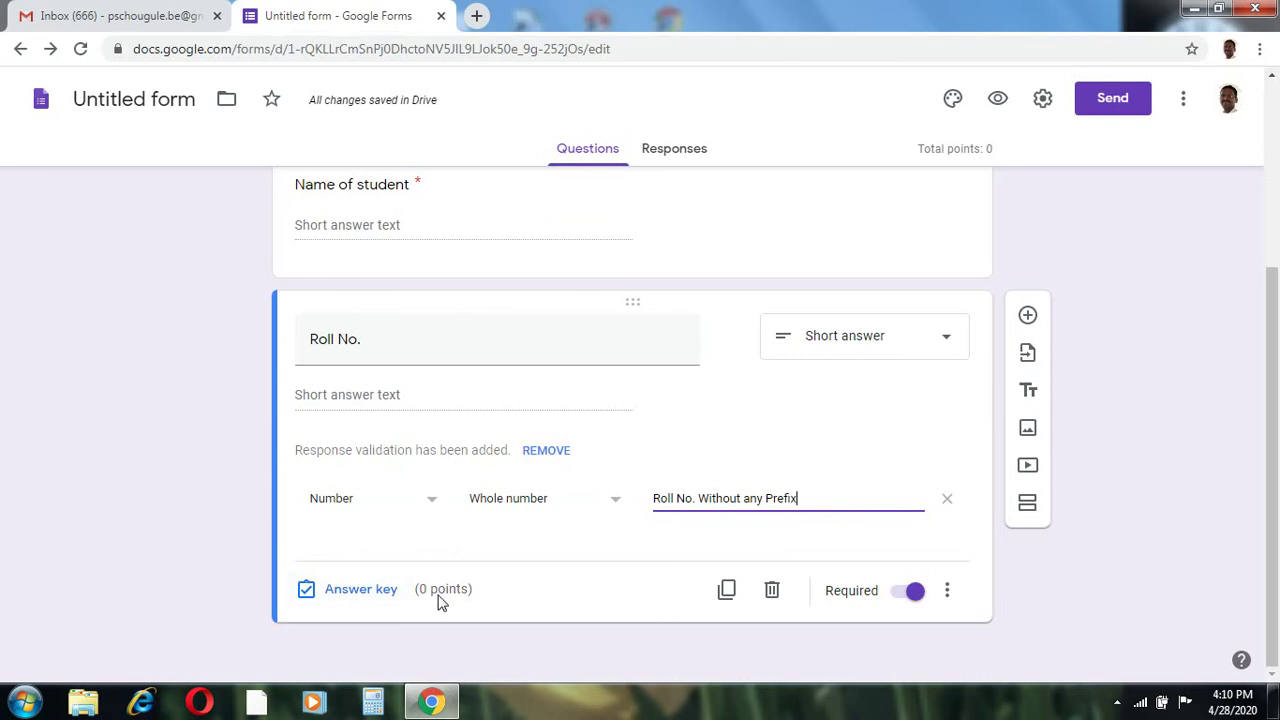
- Add a question titled "PRN No. (Enrollment No.)" below the "Roll No." question
{"action": "left_click", "coordinate": [1028, 315]}
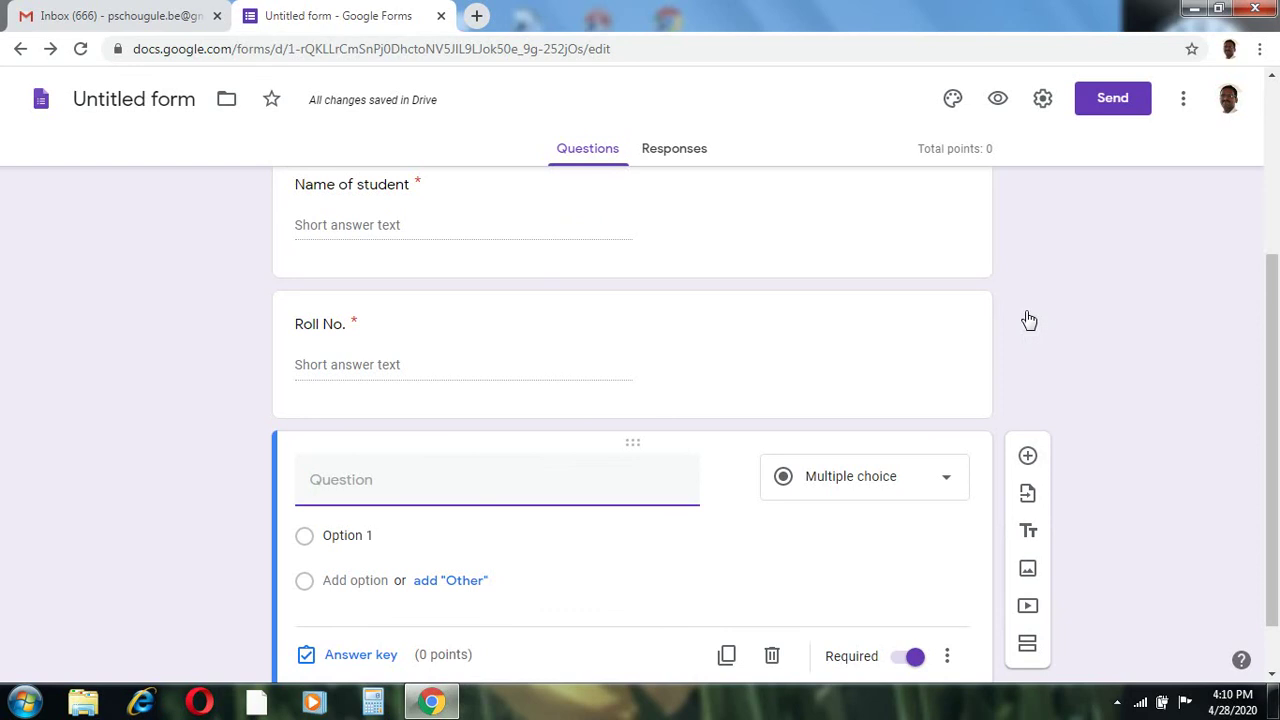
{"action": "type", "text": "PRN NO"}
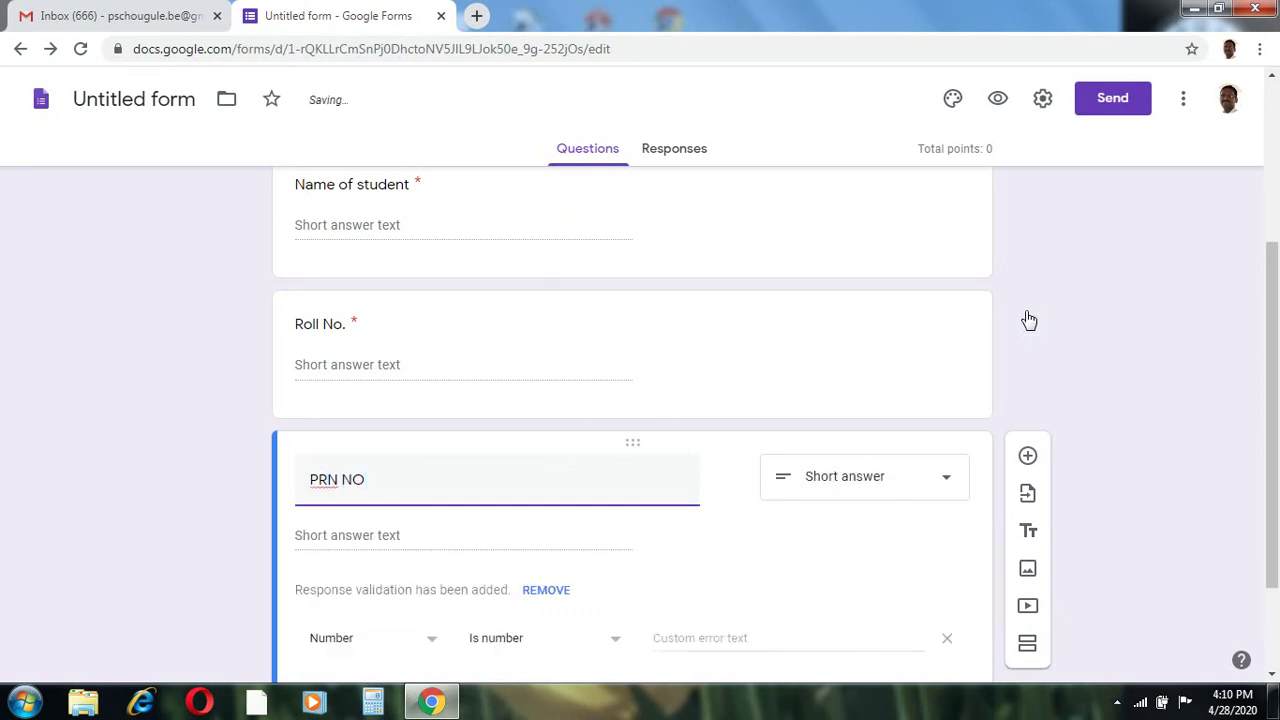
{"action": "key", "text": "BackSpace"}
{"action": "type", "text": "o. (Enrollmet"}
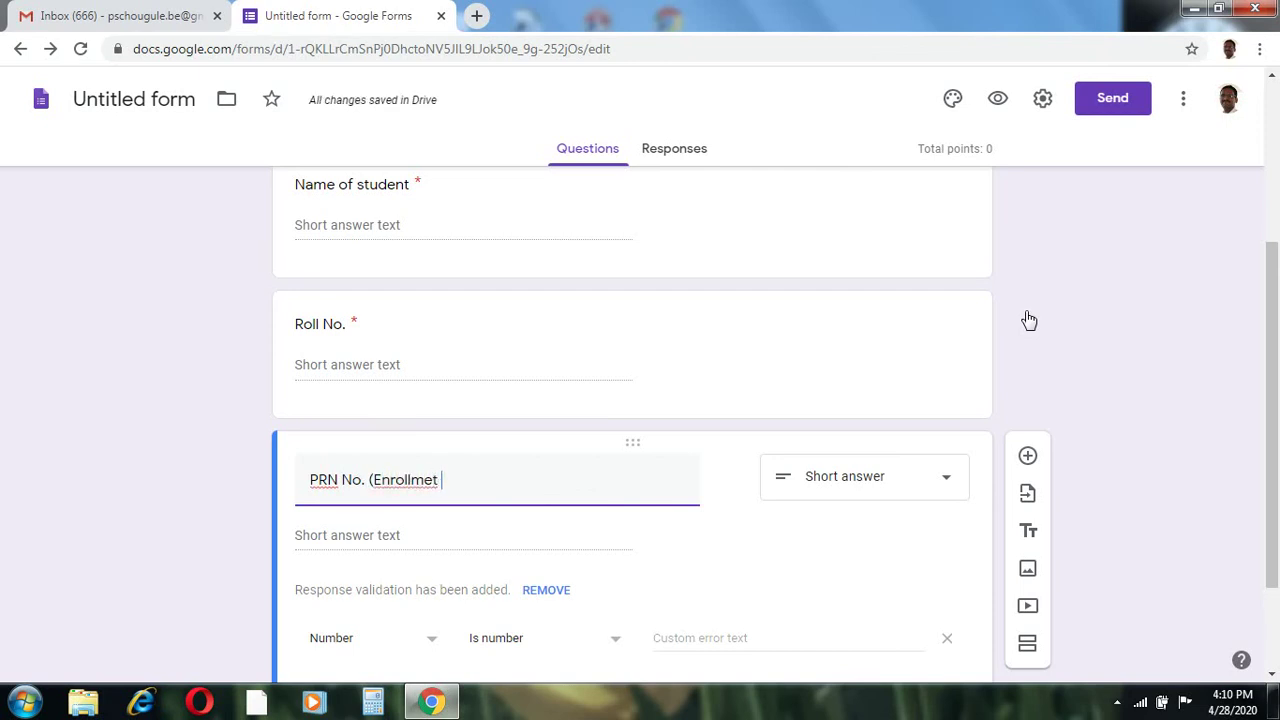
{"action": "key", "text": "BackSpace"}
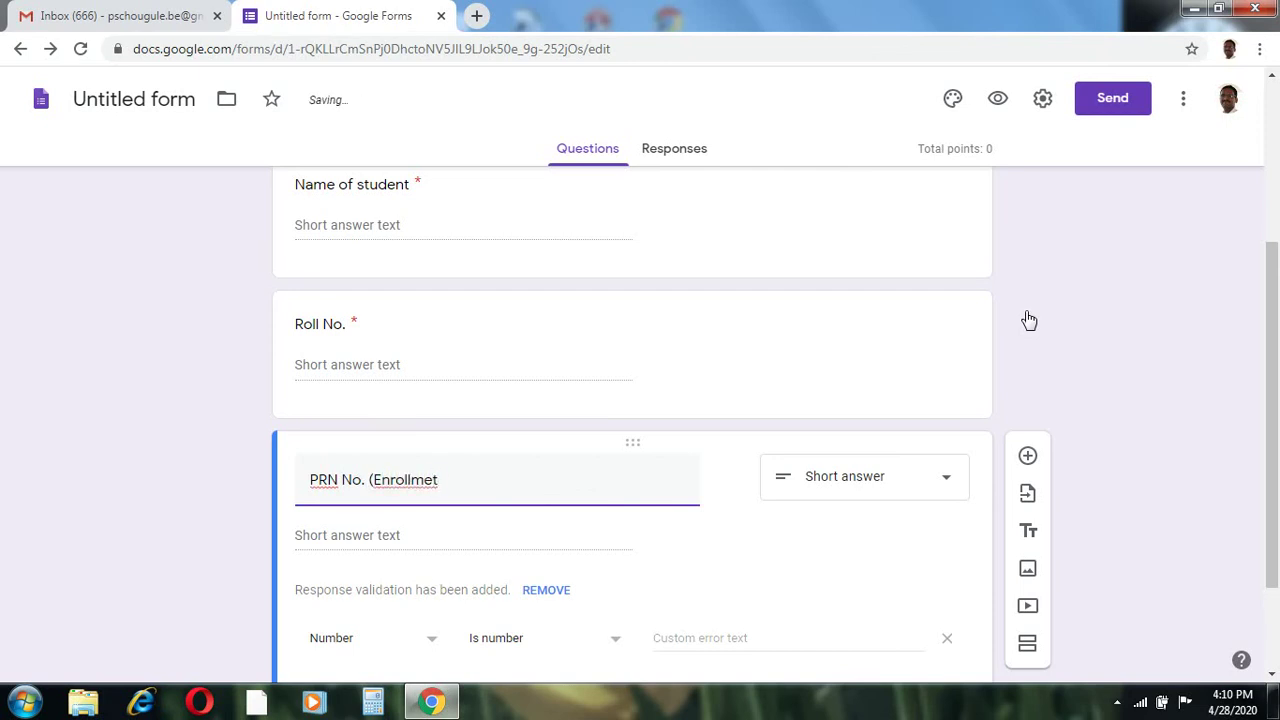
{"action": "key", "text": "BackSpace"}
{"action": "type", "text": "nt No.)"}
- Require a whole number for the "PRN No. (Enrollment No.)" answer, with the custom error text "without any prefix"
{"action": "left_click", "coordinate": [595, 647]}
{"action": "left_click", "coordinate": [556, 642]}
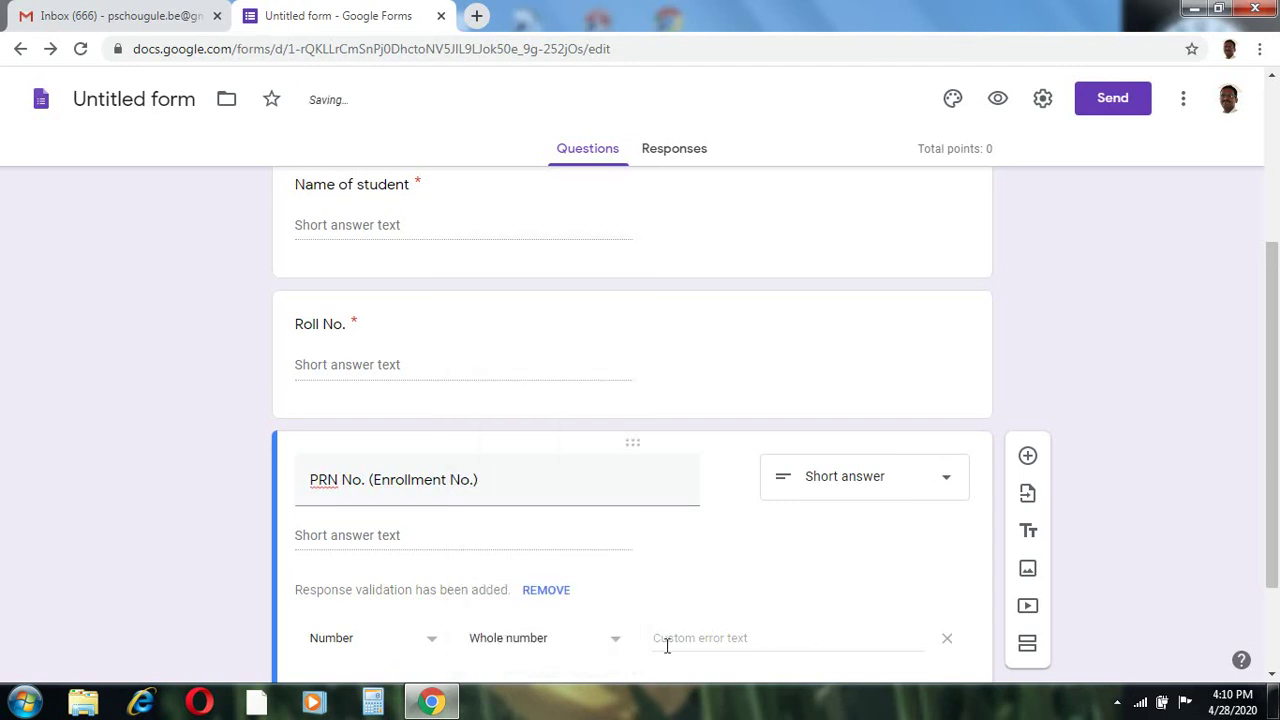
{"action": "left_click", "coordinate": [694, 642]}
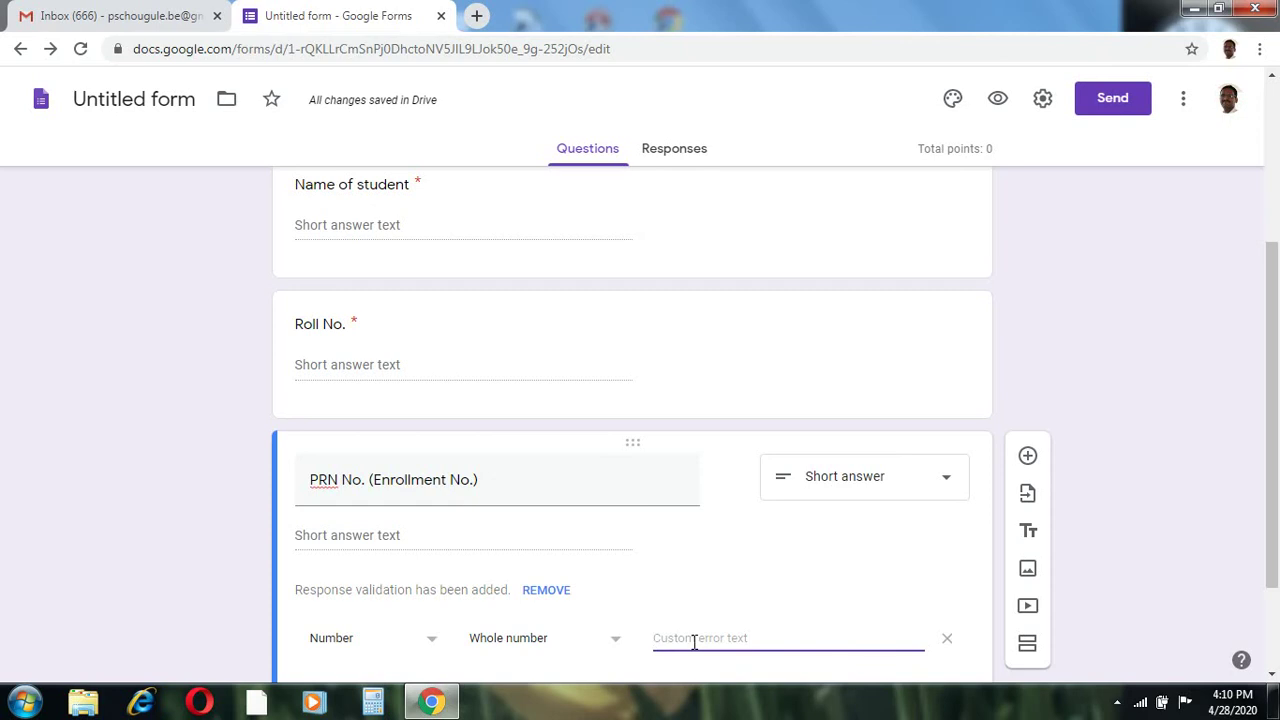
{"action": "type", "text": "withou"}
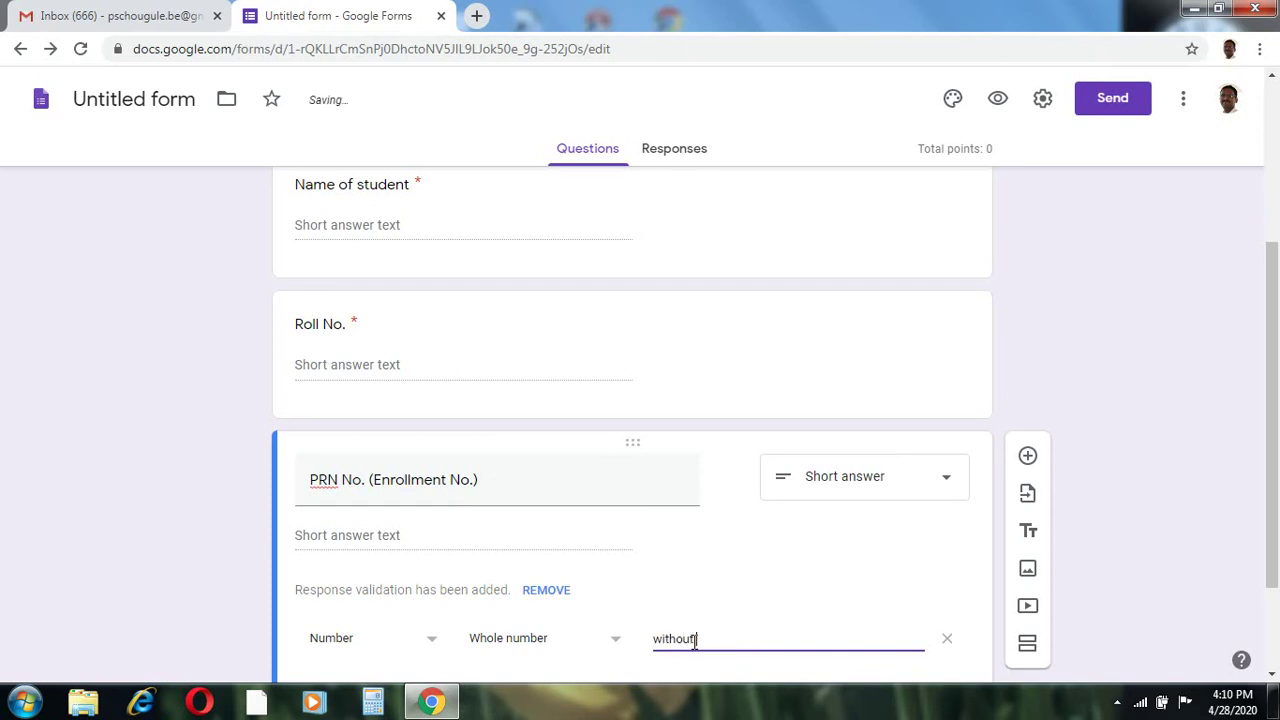
{"action": "type", "text": "t any"}
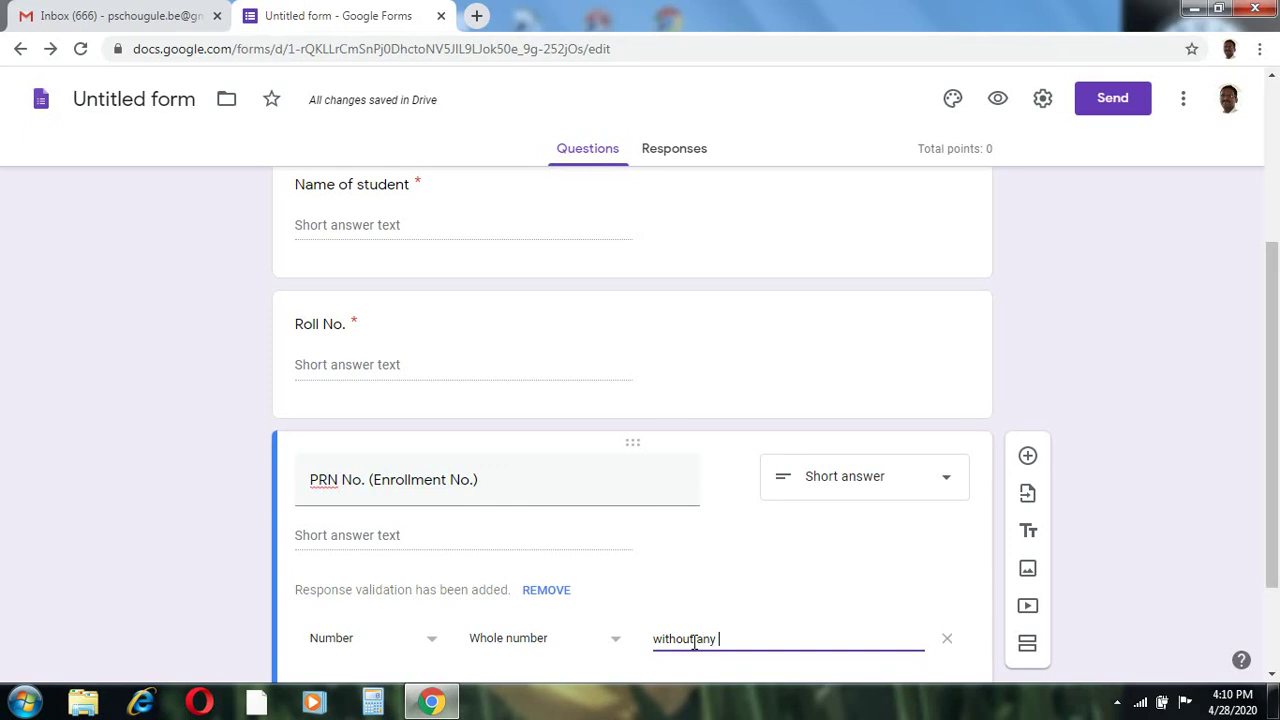
{"action": "type", "text": " pre"}
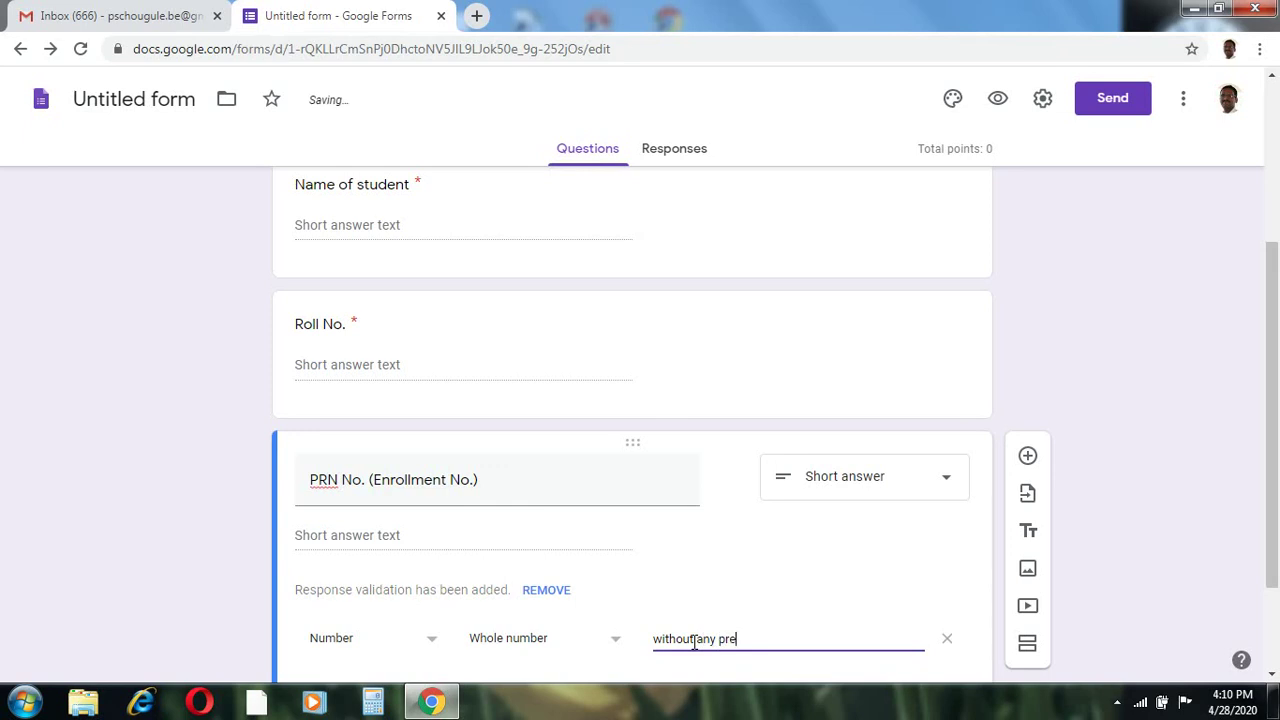
{"action": "type", "text": "fix"}
{"action": "scroll", "coordinate": [460, 350], "scroll_direction": "down", "scroll_amount": 2}
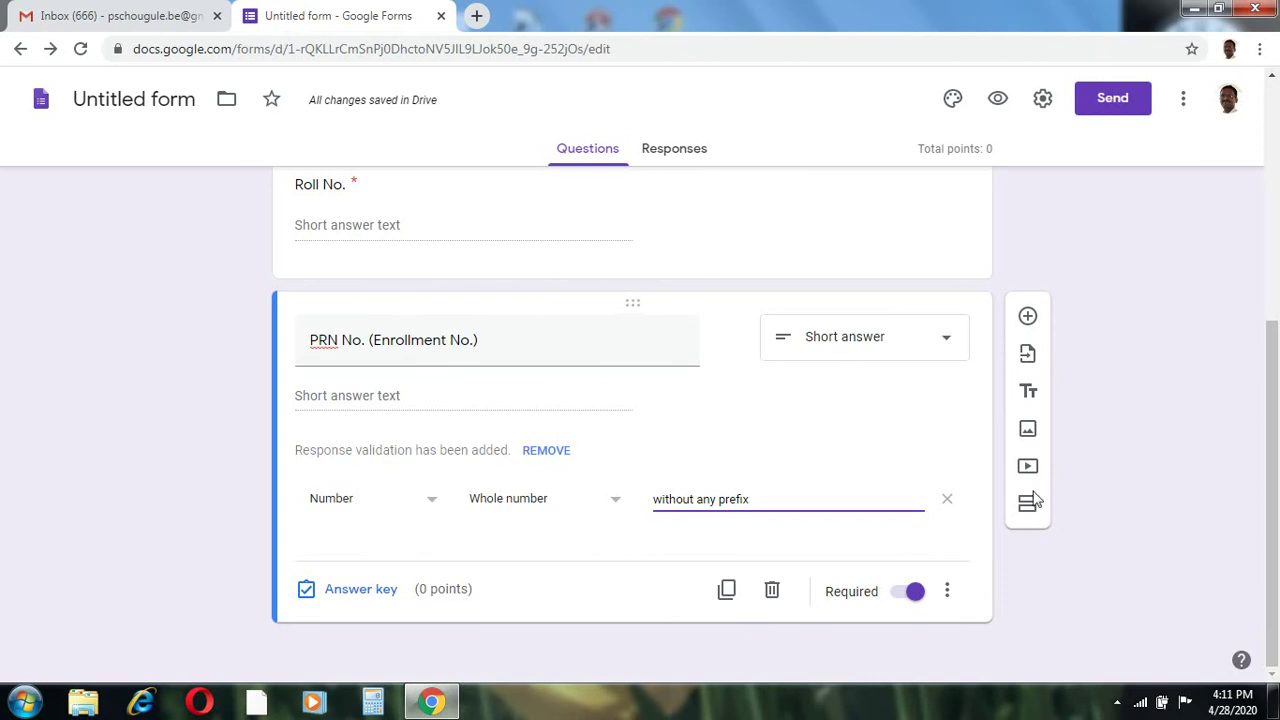
- Add a multiple-choice question titled "Division" with the options A, B and C
{"action": "left_click", "coordinate": [1029, 317]}
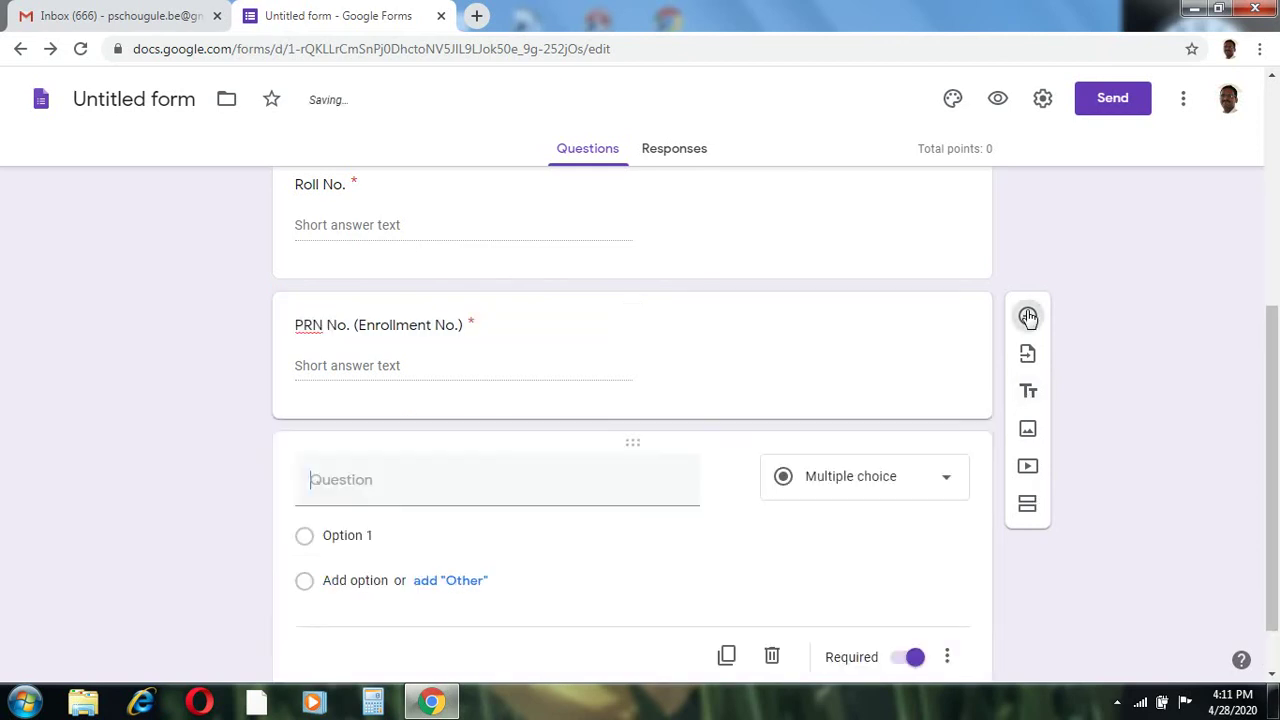
{"action": "type", "text": "Division"}
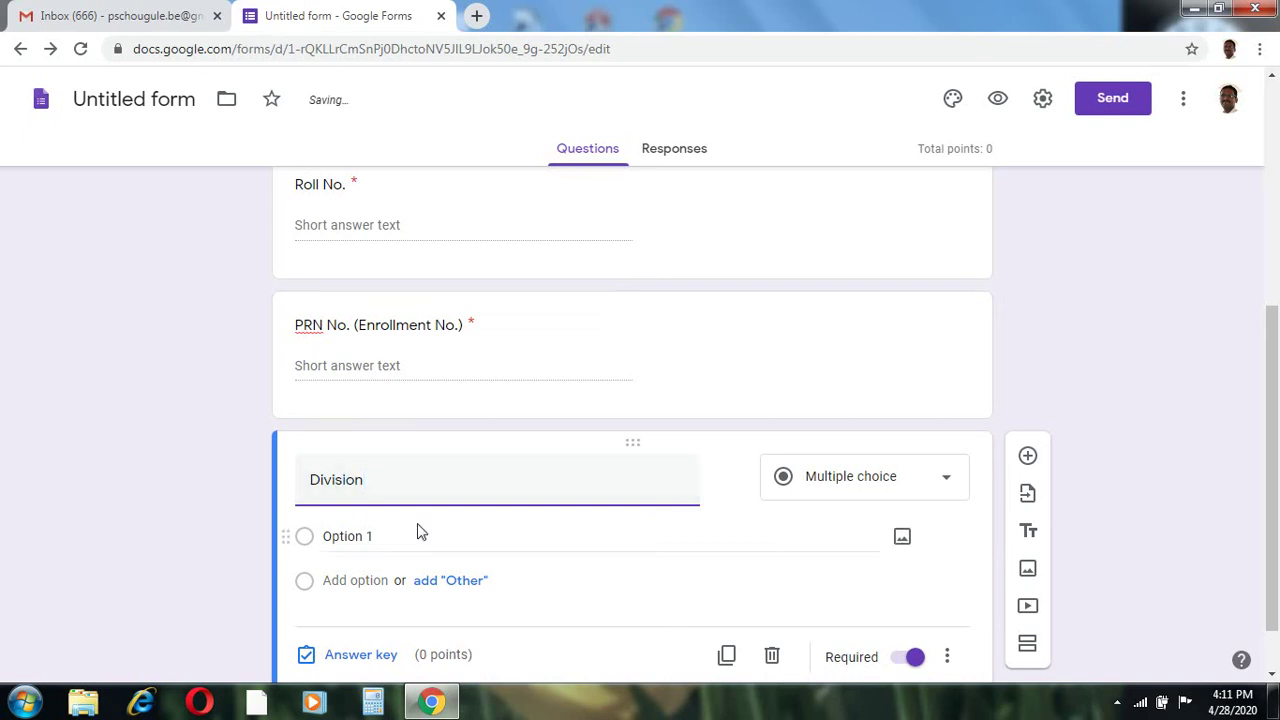
{"action": "left_click", "coordinate": [343, 537]}
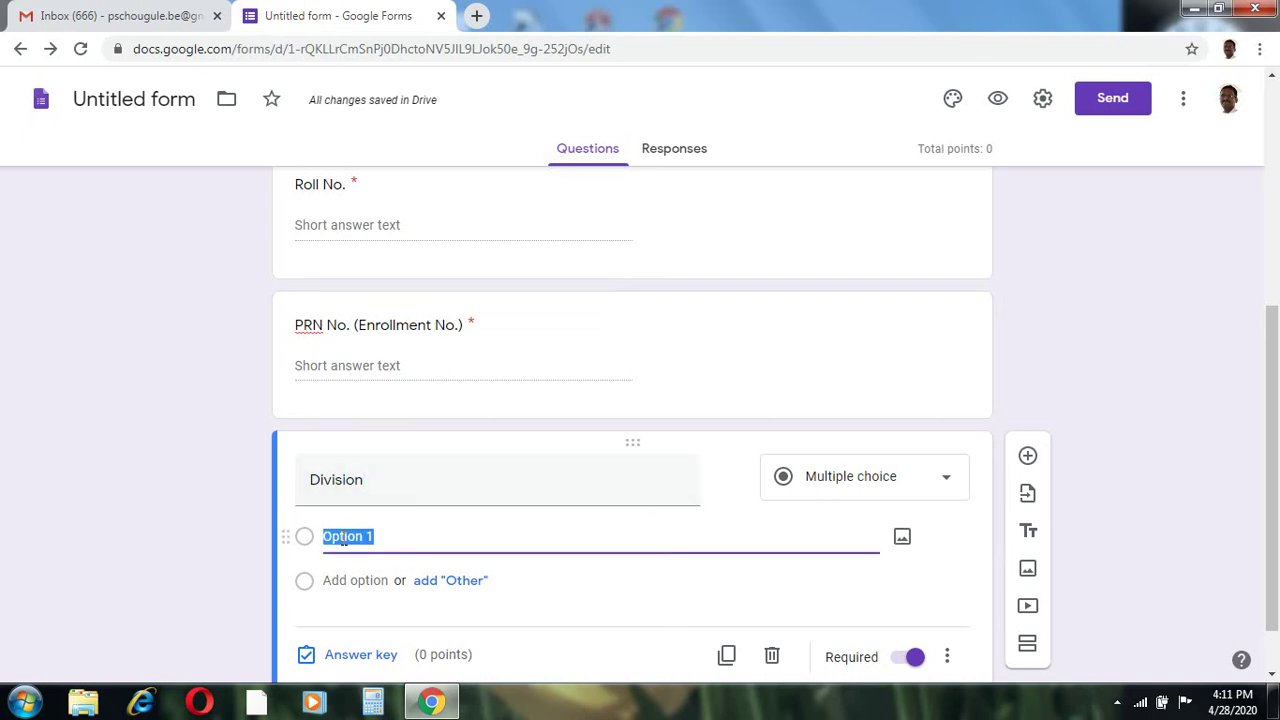
{"action": "type", "text": "A"}
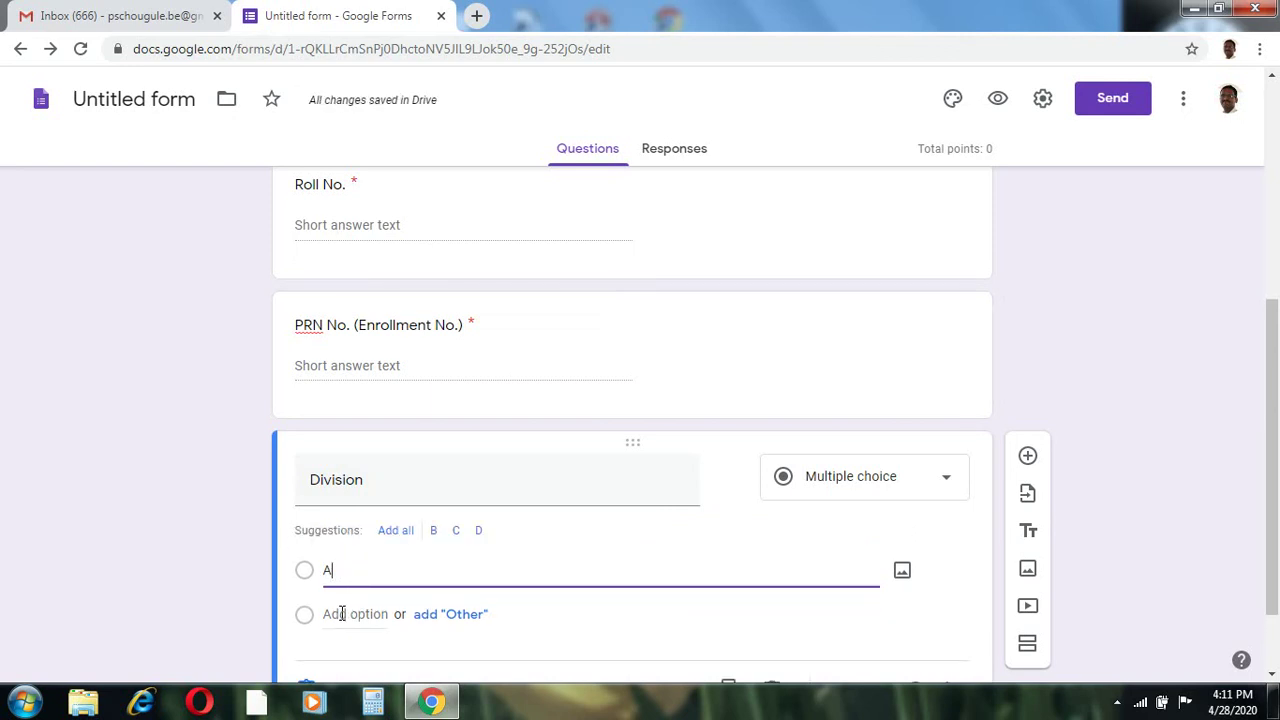
{"action": "left_click", "coordinate": [341, 613]}
{"action": "type", "text": "B"}
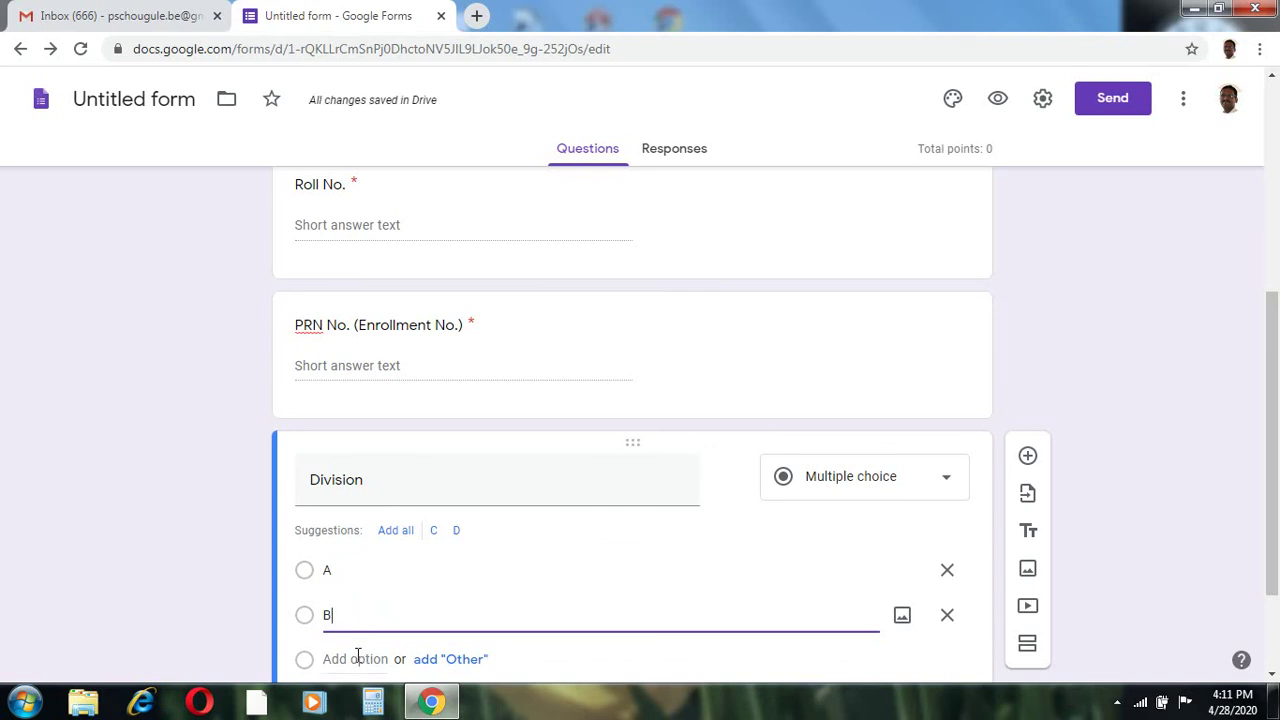
{"action": "left_click", "coordinate": [357, 657]}
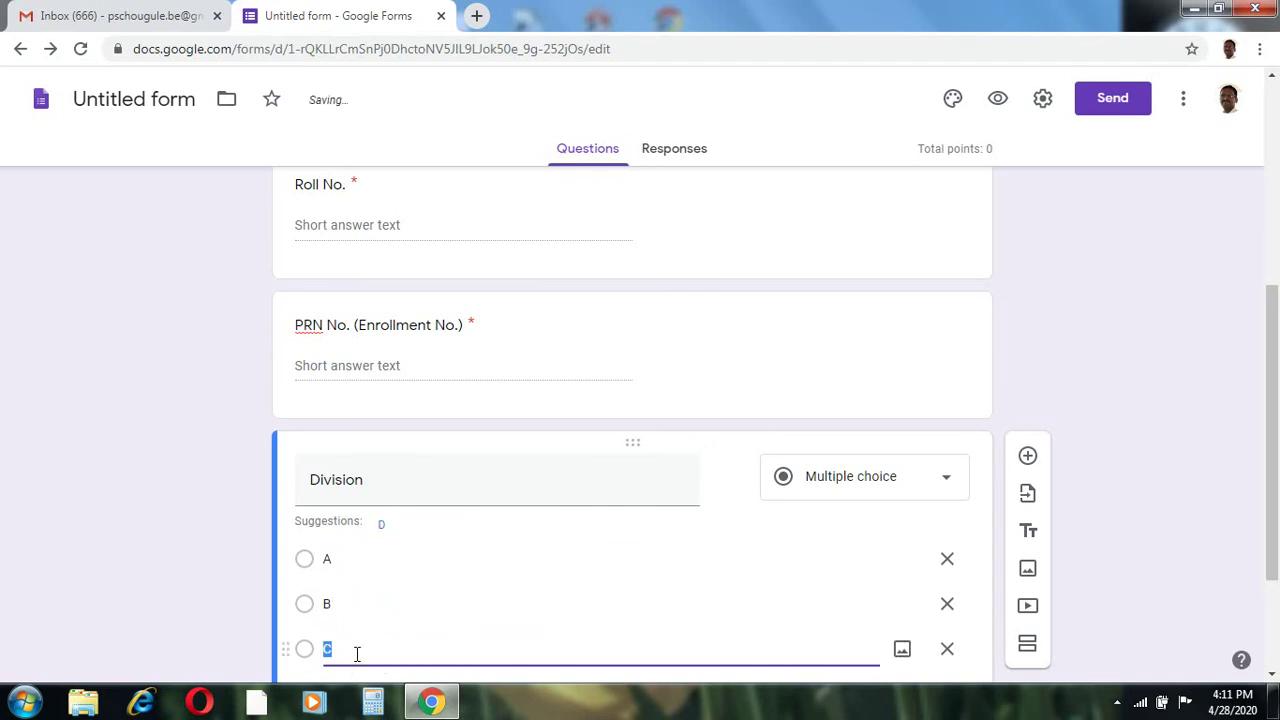
{"action": "scroll", "coordinate": [1273, 624], "scroll_direction": "down", "scroll_amount": 2}
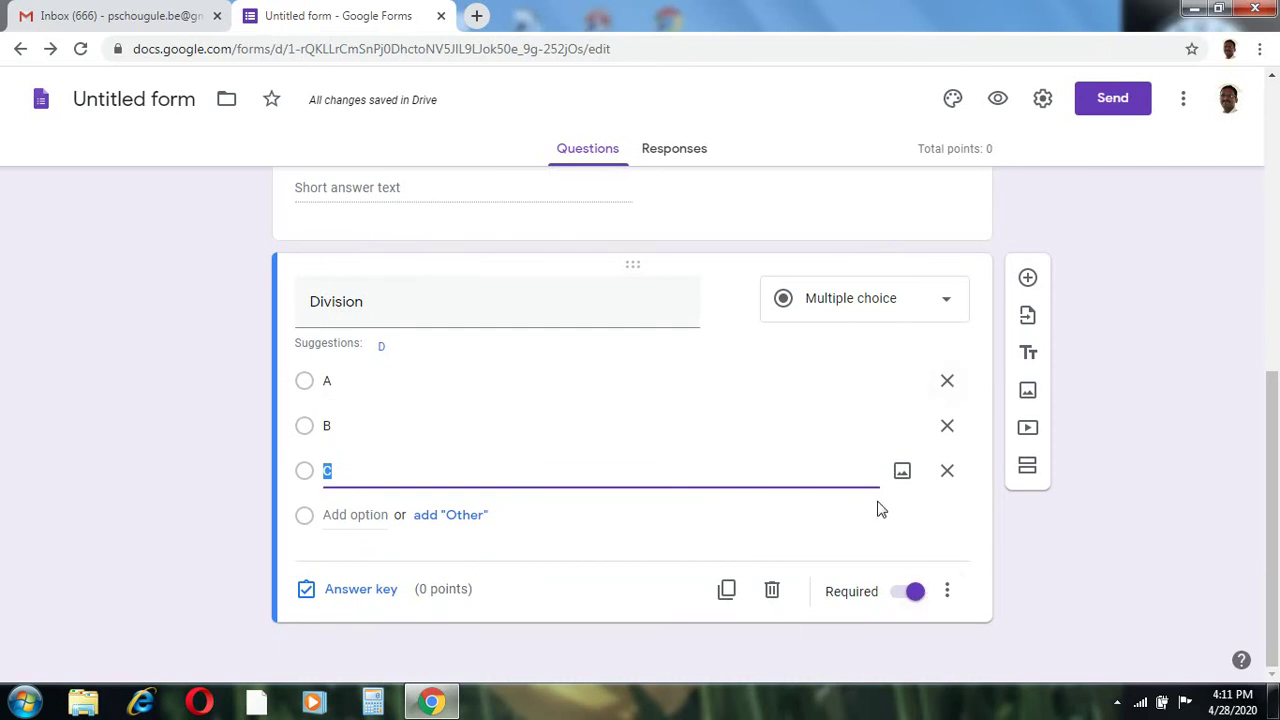
{"action": "left_click", "coordinate": [966, 624]}
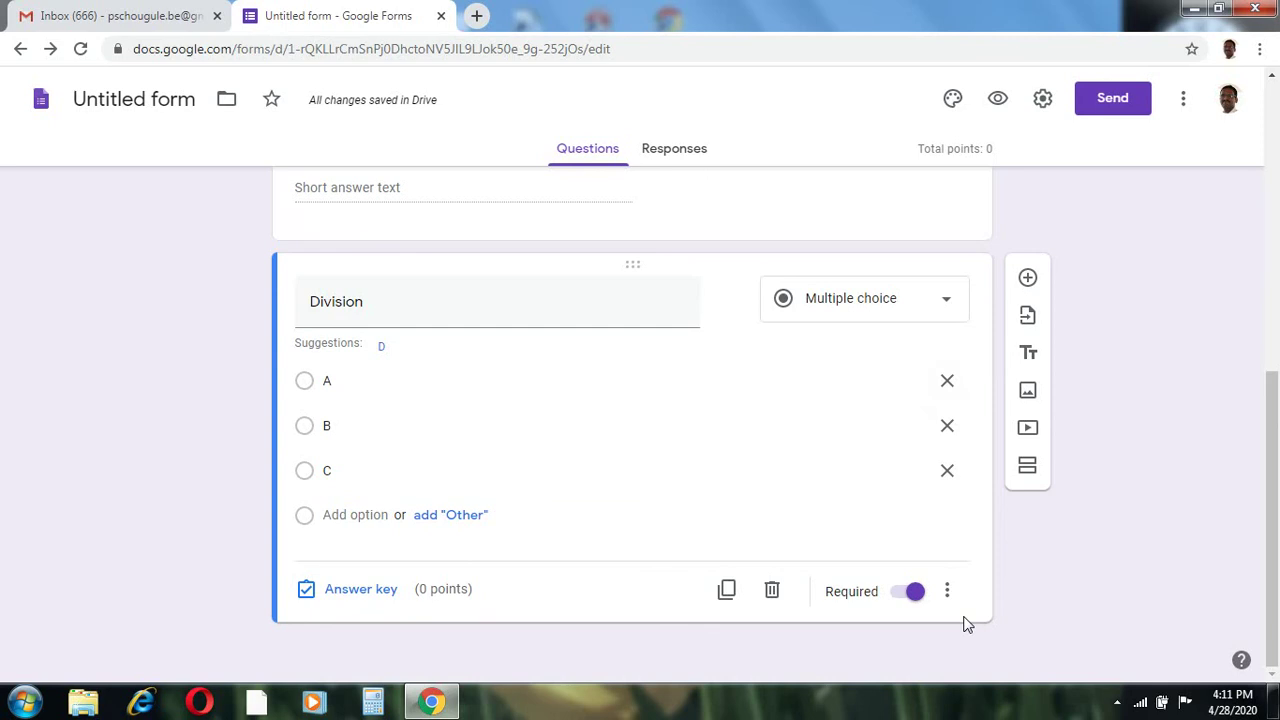
- Add a new section after the "Division" question and title it "mcq"
{"action": "left_click", "coordinate": [1030, 482]}
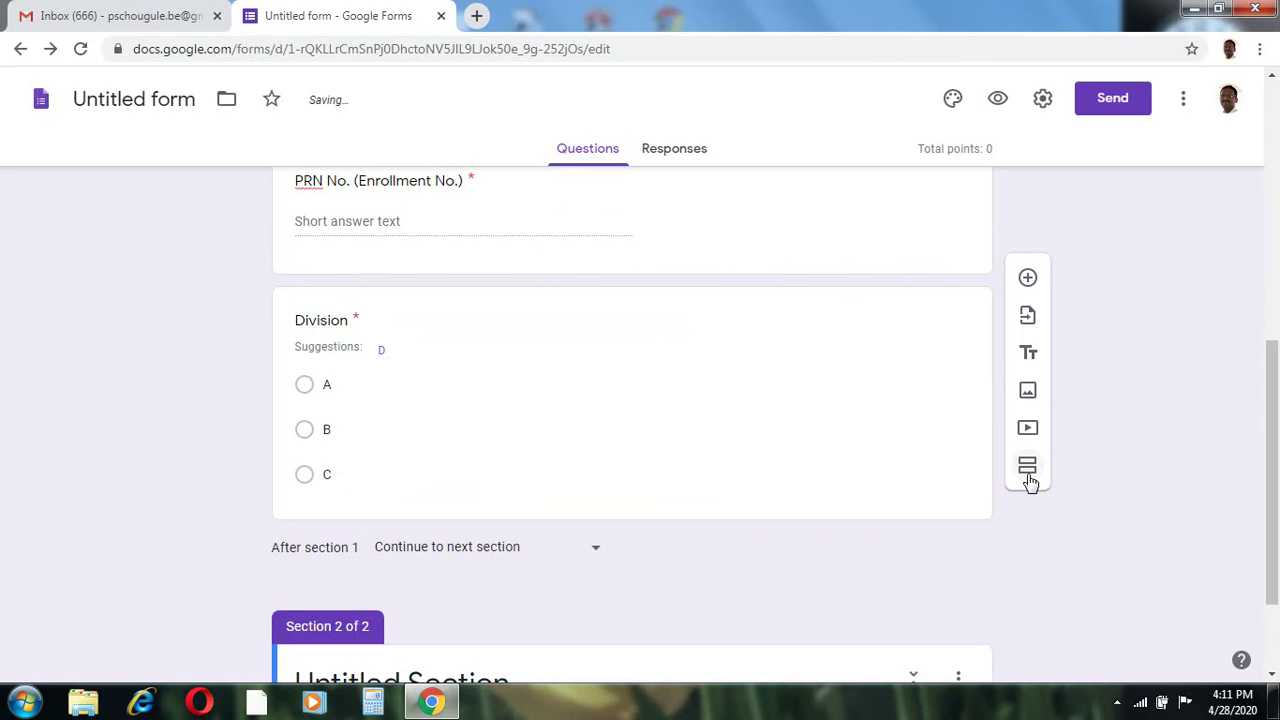
{"action": "left_click", "coordinate": [1275, 636]}
{"action": "left_click", "coordinate": [481, 546]}
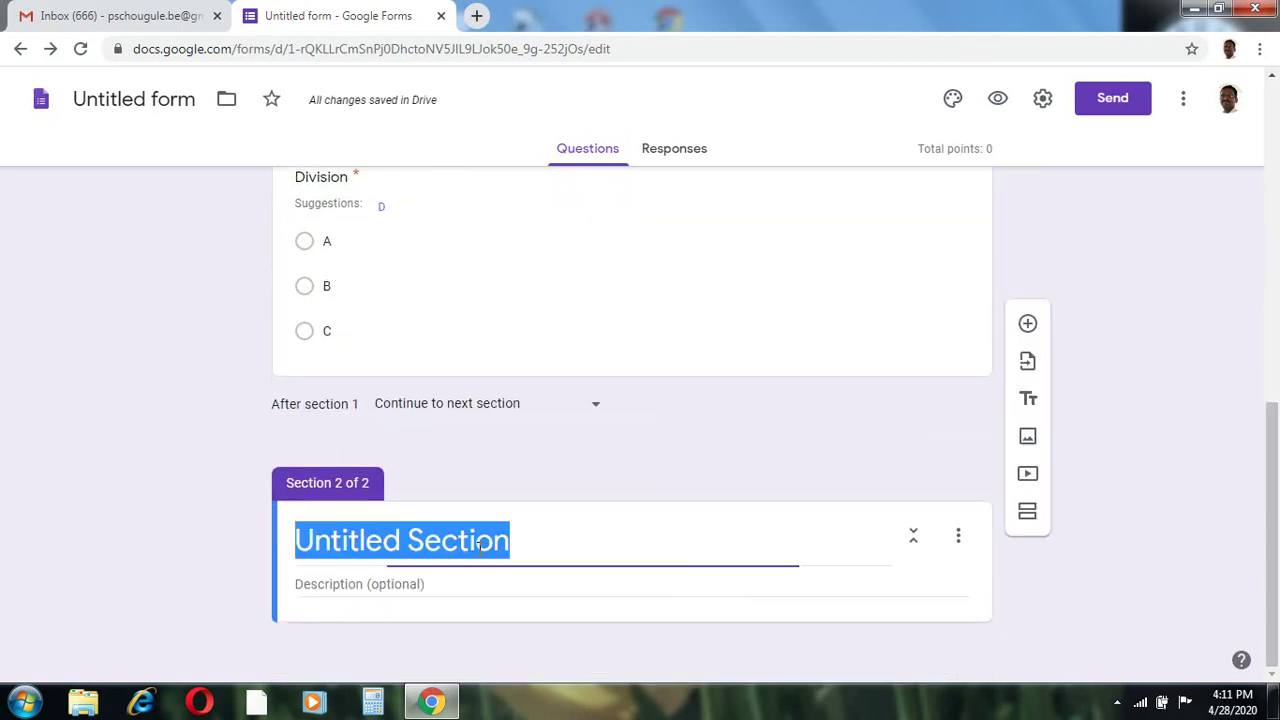
{"action": "type", "text": "mcq"}
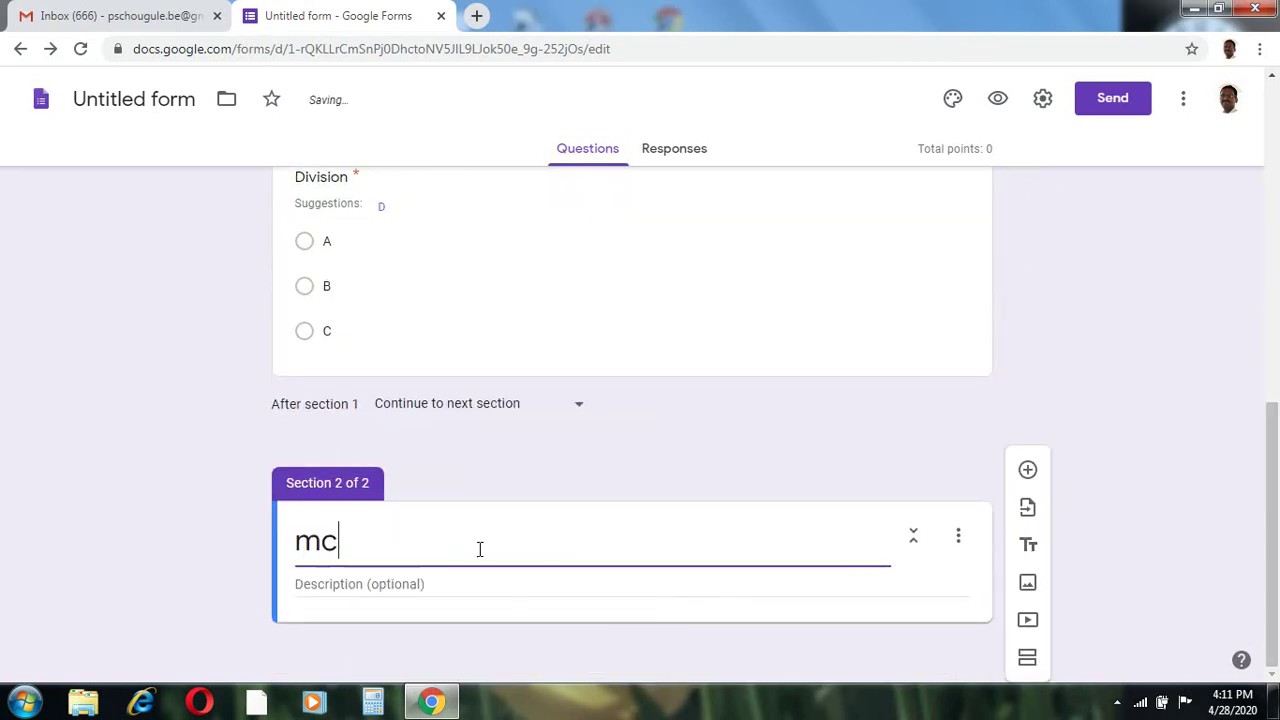
- Replace the second section's title with "MCQ SUBJECT- MATH"
{"action": "key", "text": "BackSpace"}
{"action": "key", "text": "BackSpace"}
{"action": "key", "text": "BackSpace"}
{"action": "key", "text": "BackSpace"}
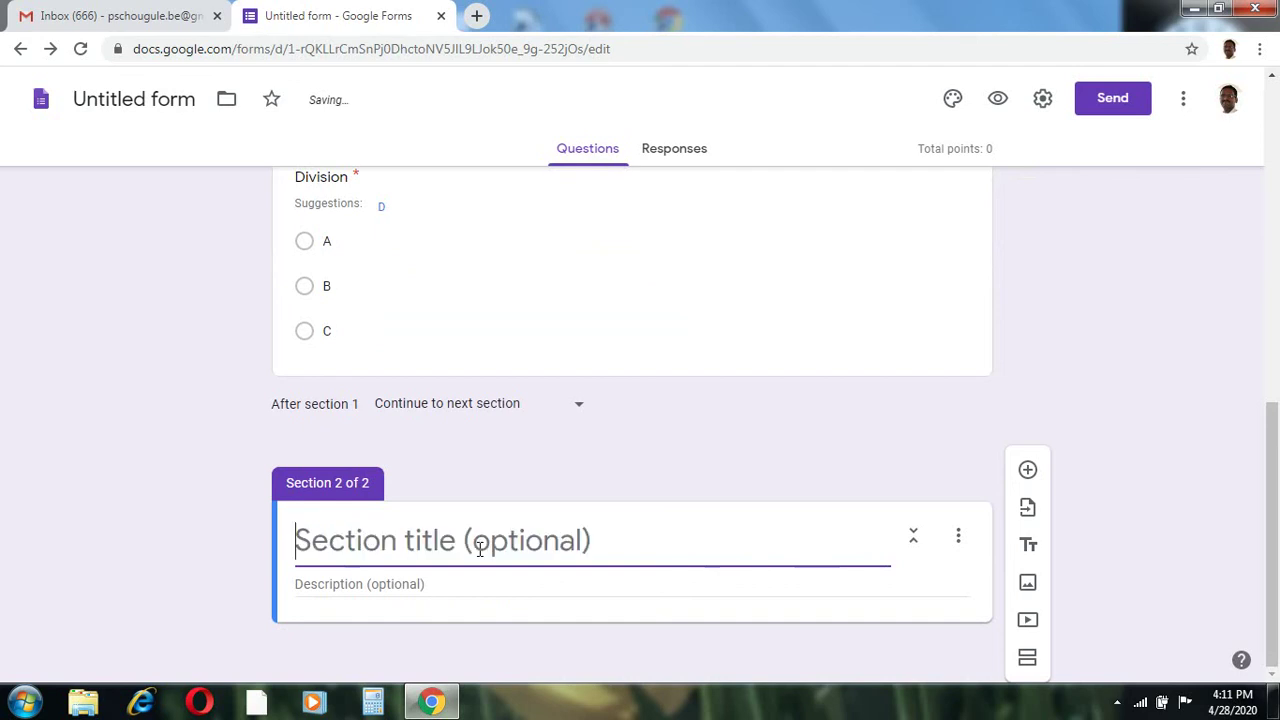
{"action": "type", "text": "MCQ "}
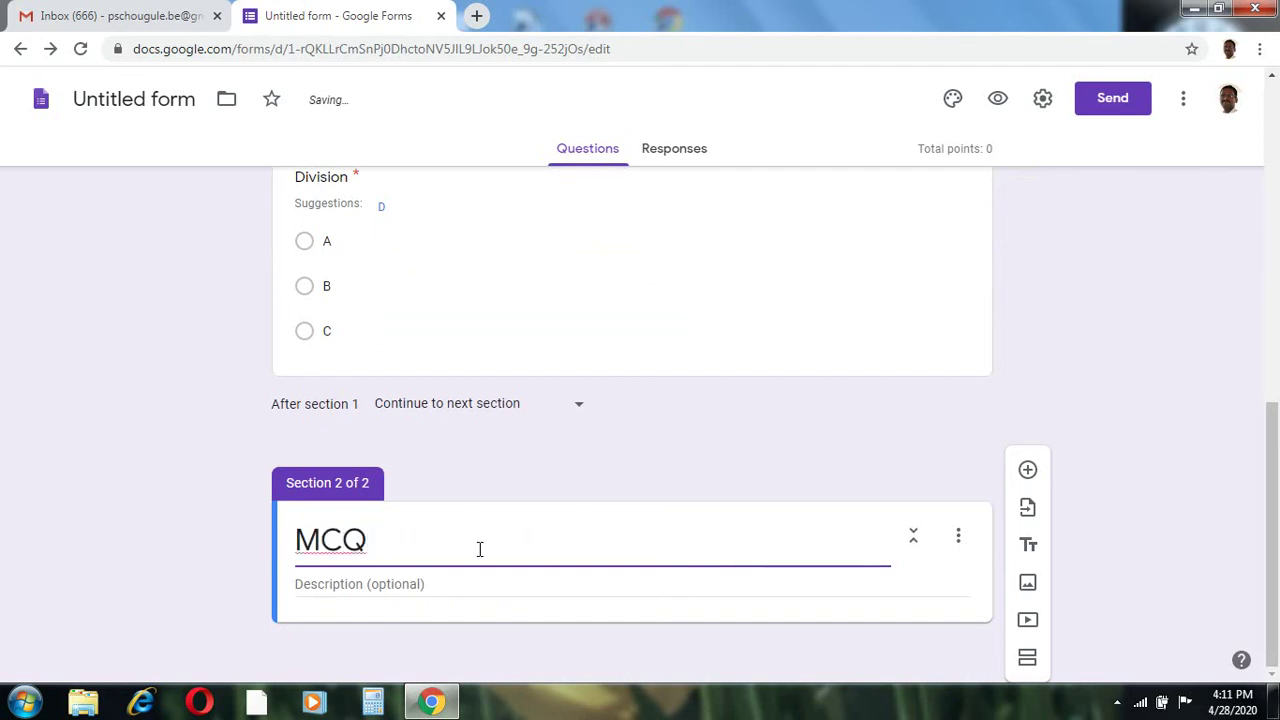
{"action": "type", "text": "sUBJECT"}
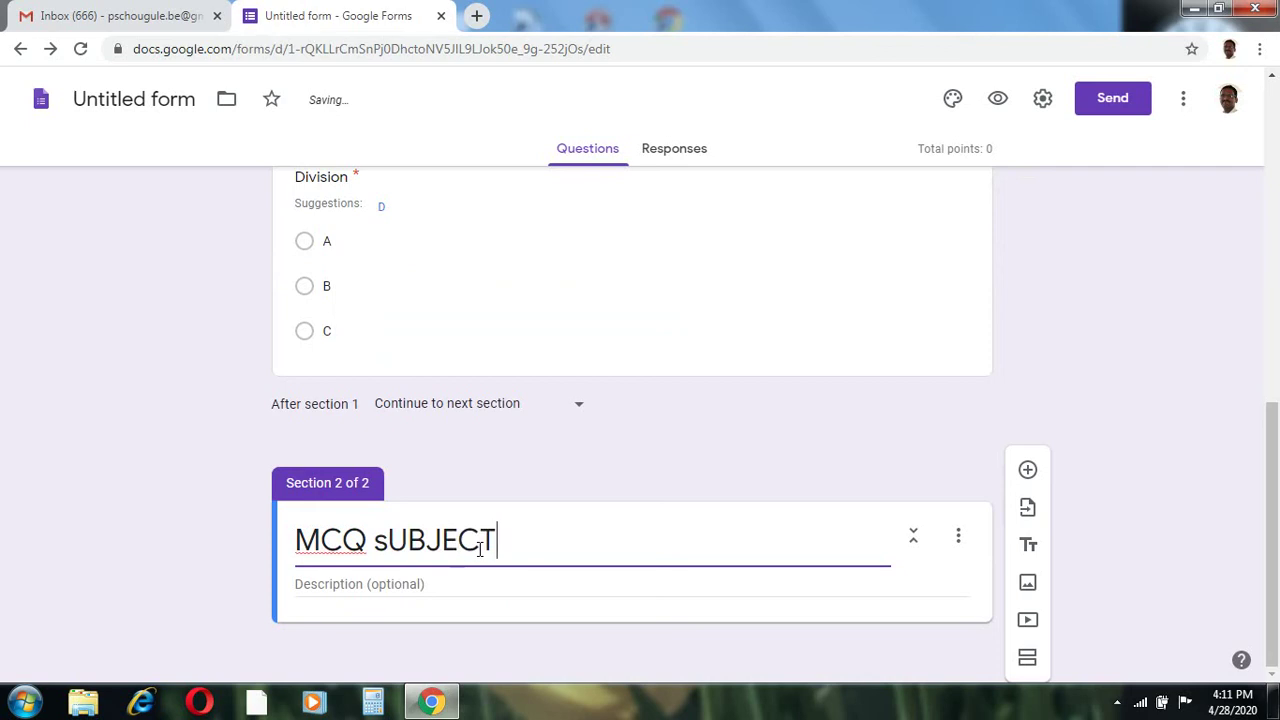
{"action": "type", "text": "-"}
{"action": "left_click", "coordinate": [382, 543]}
{"action": "key", "text": "BackSpace"}
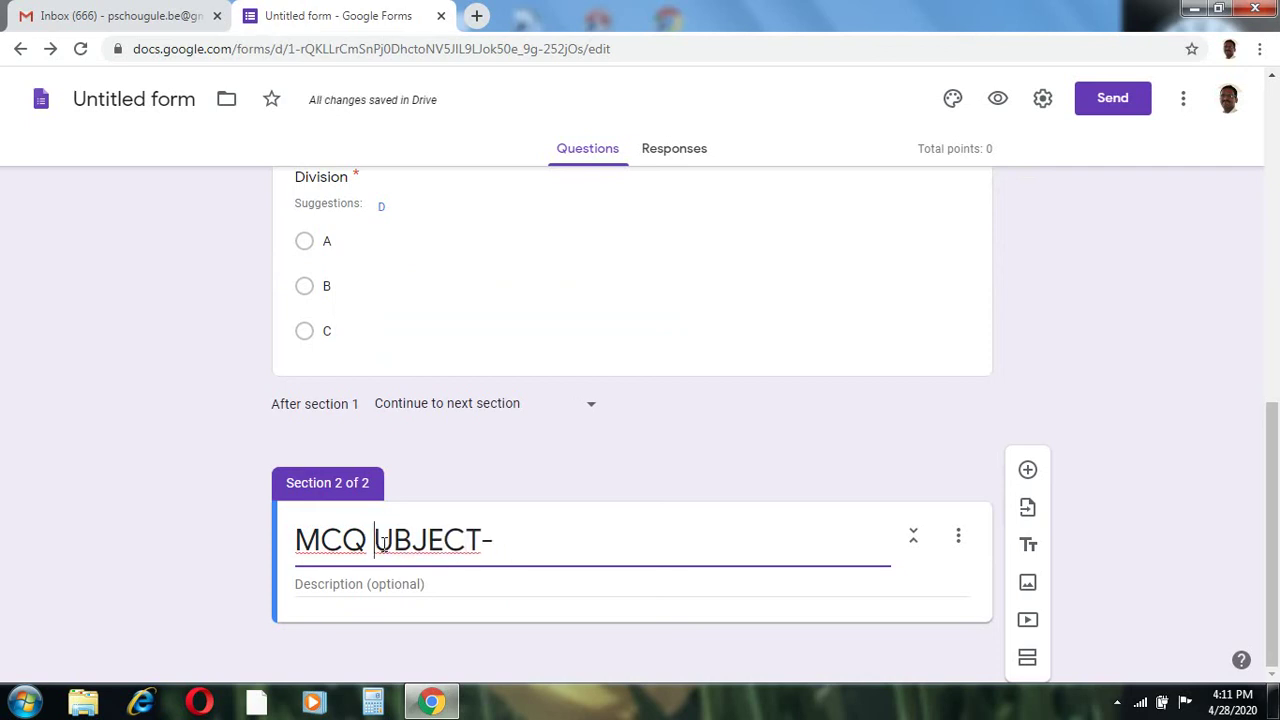
{"action": "type", "text": "S"}
{"action": "left_click", "coordinate": [521, 539]}
{"action": "type", "text": "MATH"}
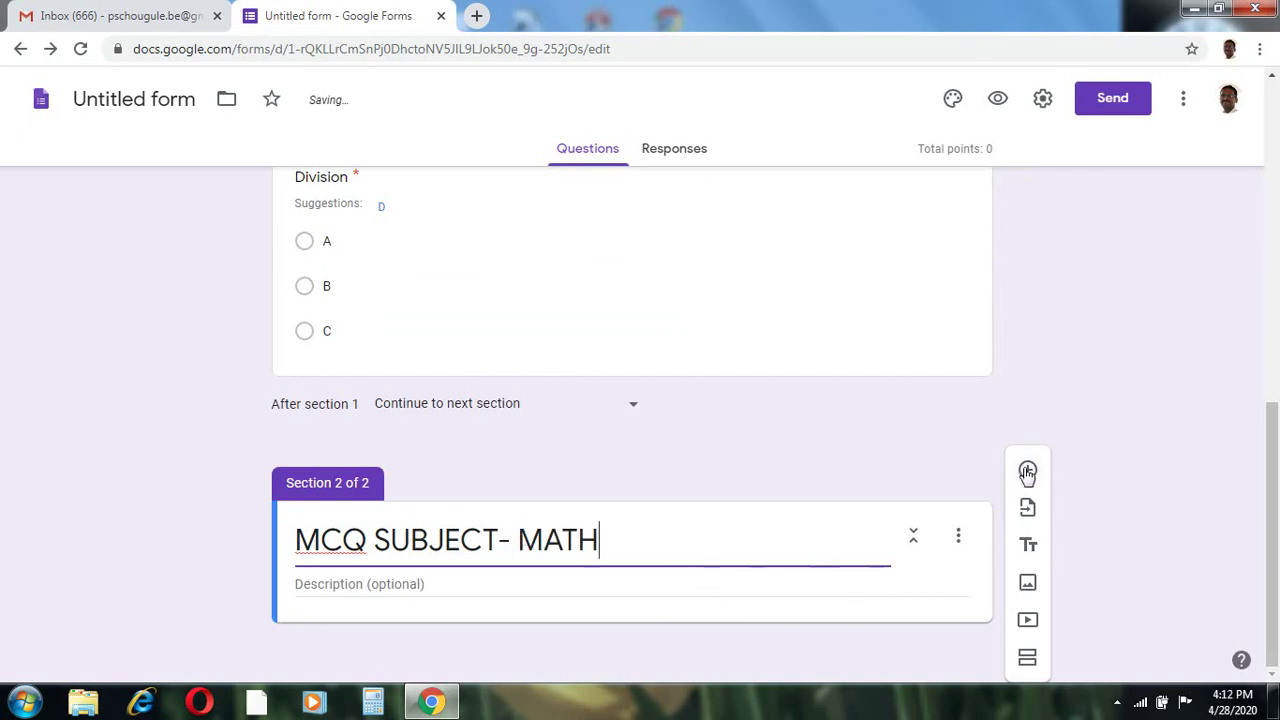
- Add a multiple-choice question titled "IN ROMAN NUMBER 10 IS EXPRESSED AS" to the "MCQ SUBJECT- MATH" section
{"action": "left_click", "coordinate": [1027, 471]}
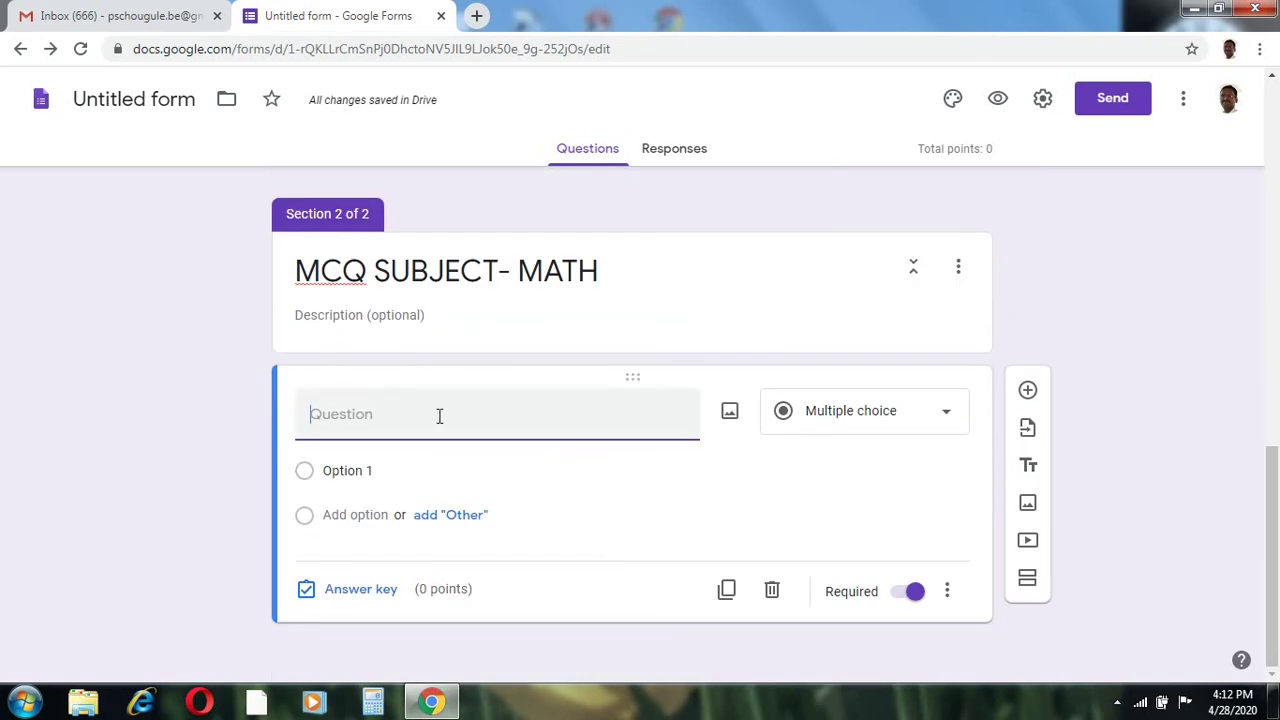
{"action": "type", "text": "IN ROMAN"}
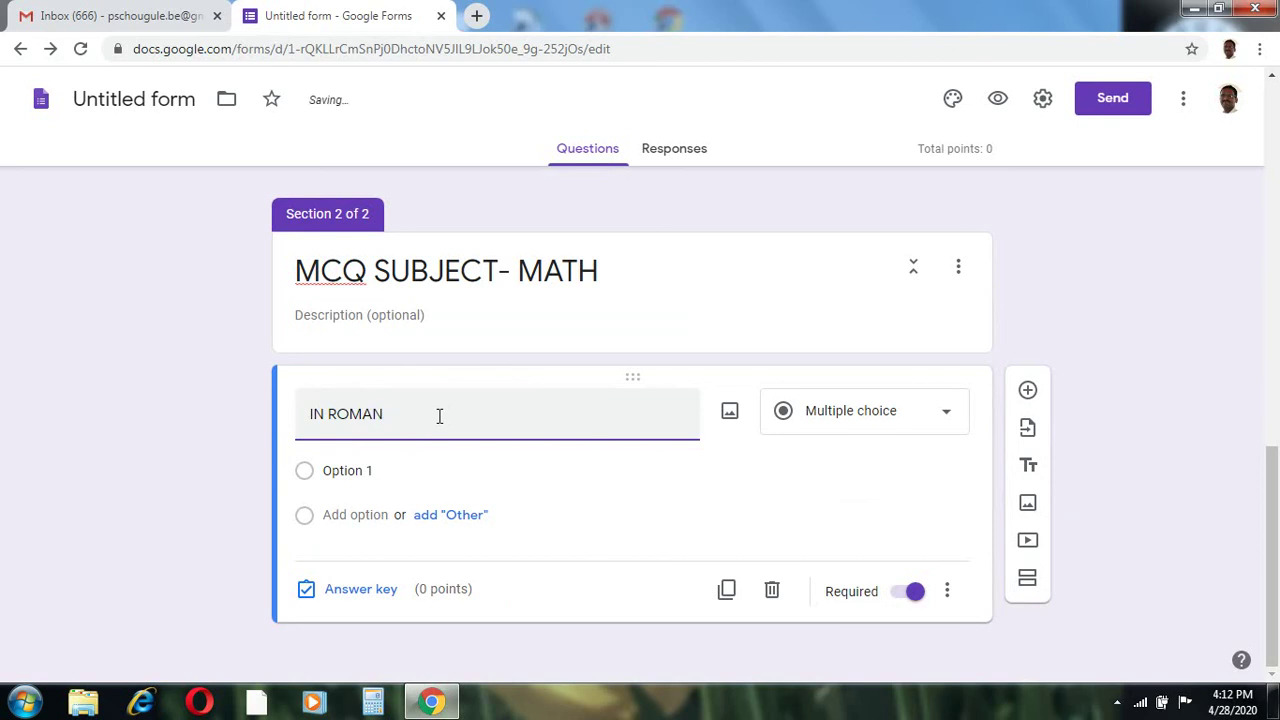
{"action": "type", "text": " NUMBER 10 IS EXPRESS"}
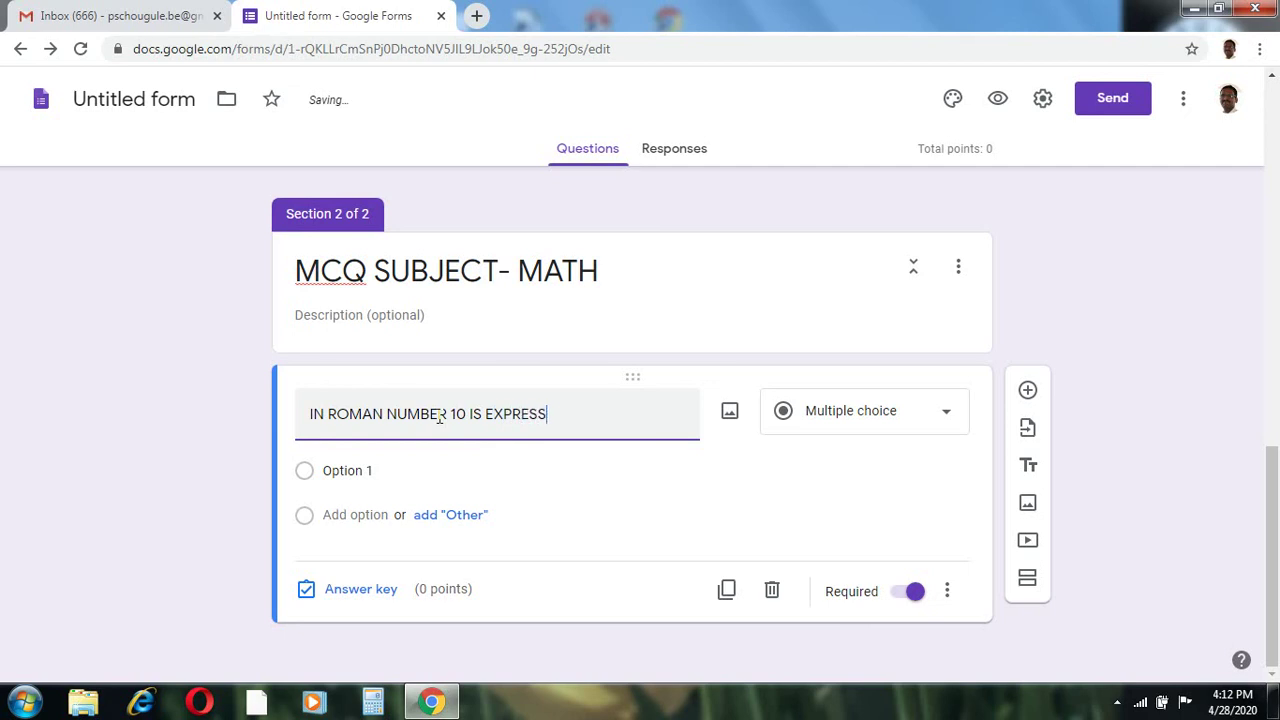
{"action": "type", "text": "ED AS"}
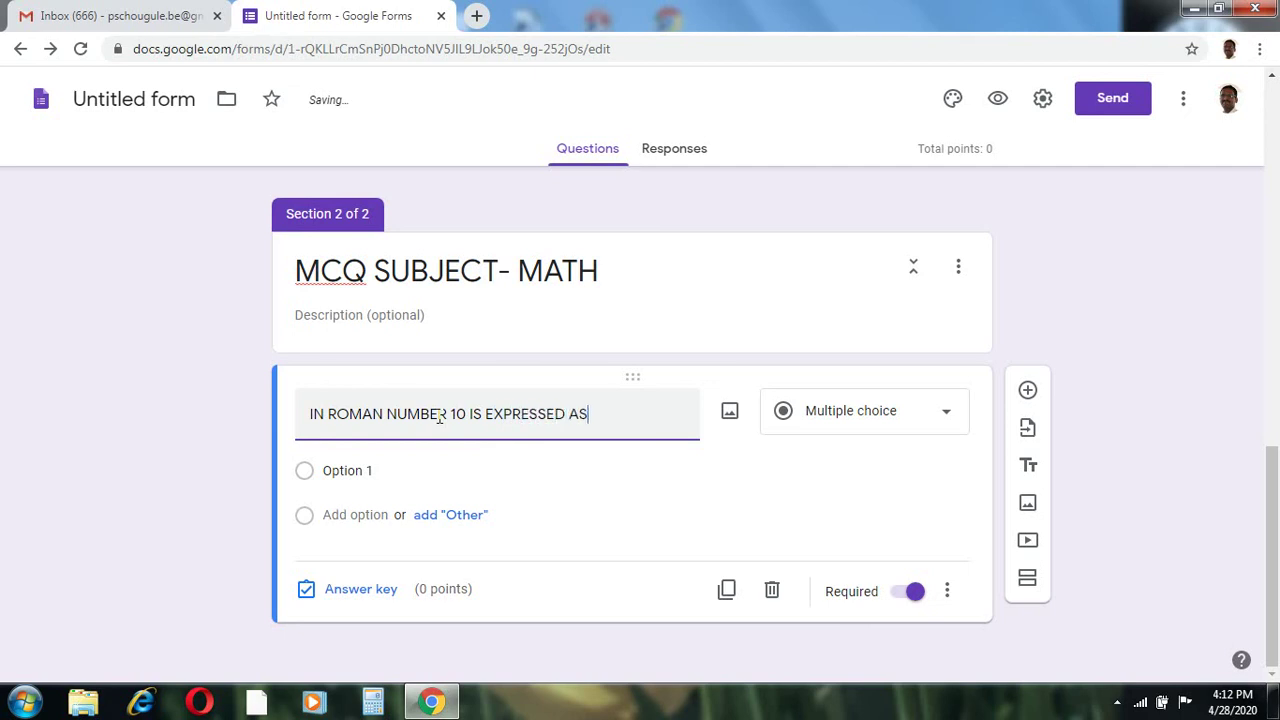
- Give the Roman number 10 question the four answer options X, VV, XV and 10
{"action": "left_click", "coordinate": [358, 477]}
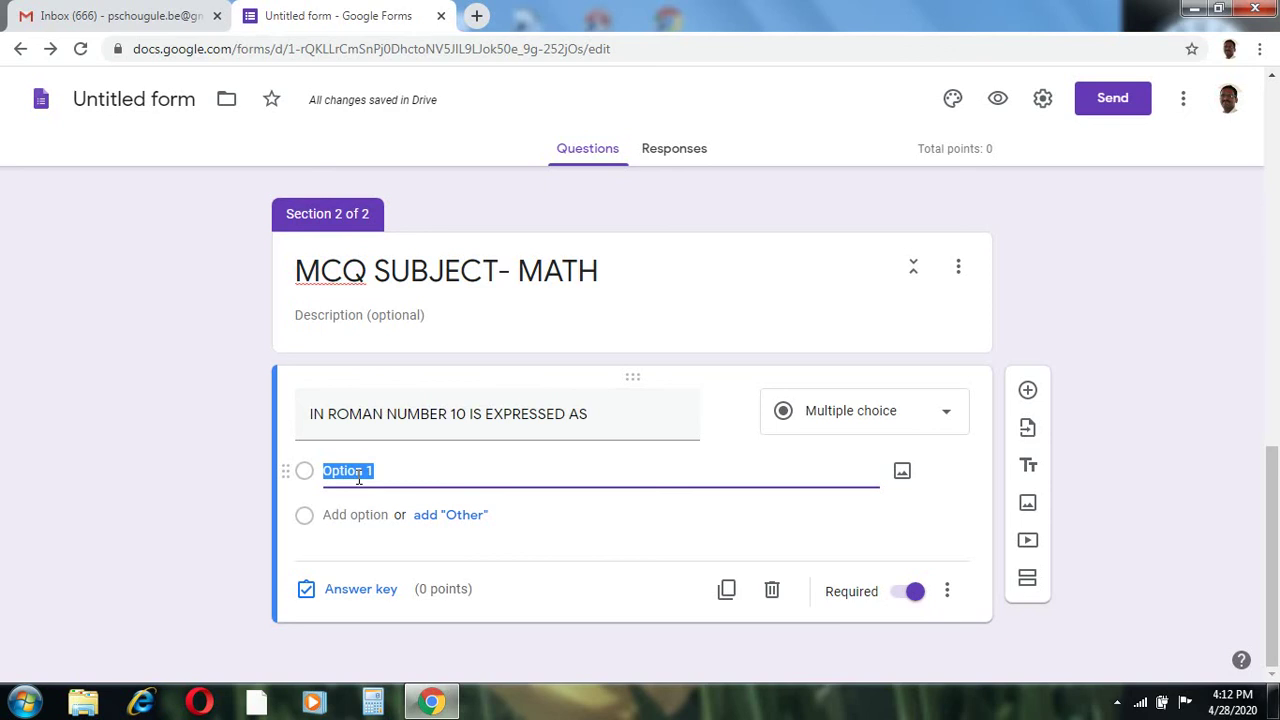
{"action": "type", "text": "x"}
{"action": "left_click", "coordinate": [360, 506]}
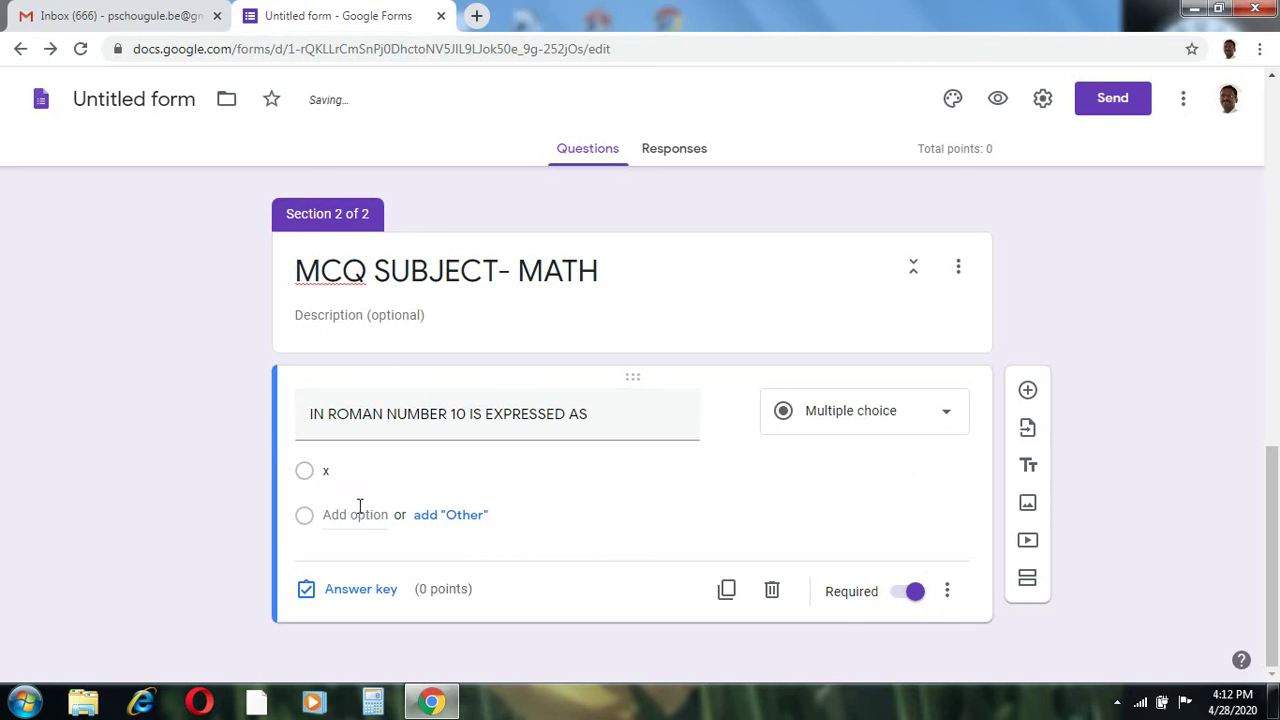
{"action": "left_click", "coordinate": [348, 474]}
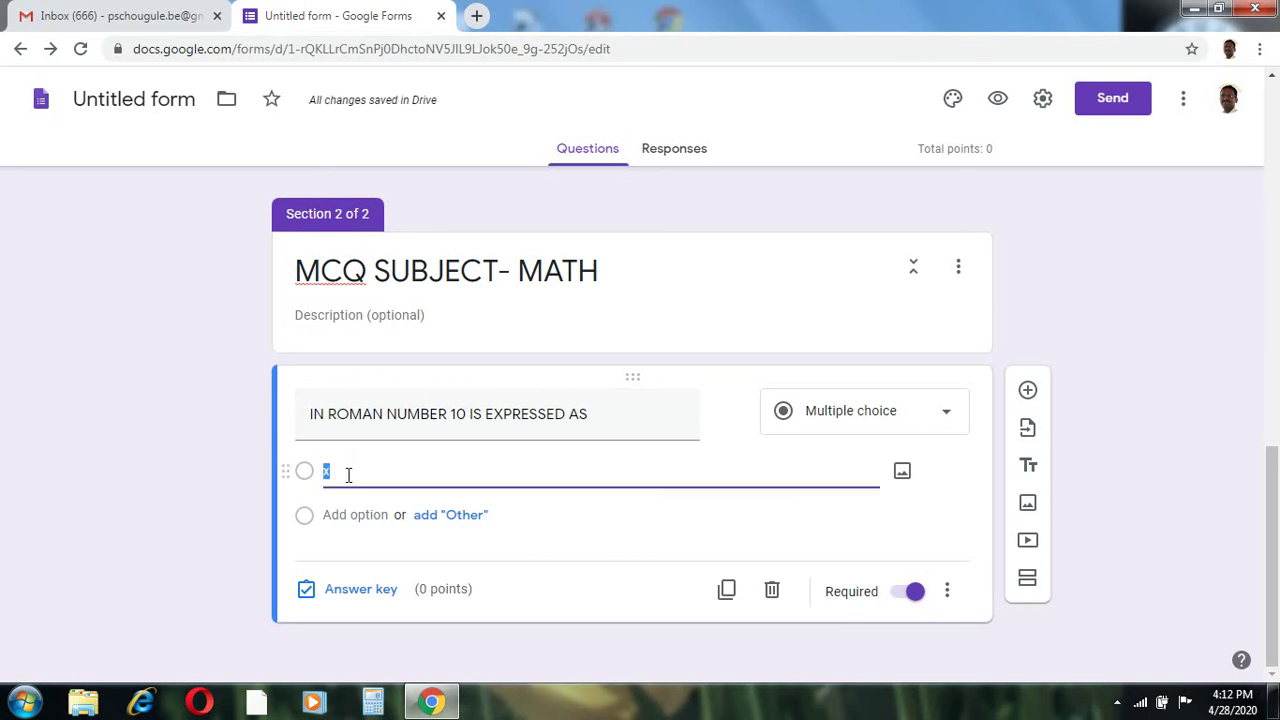
{"action": "type", "text": "X"}
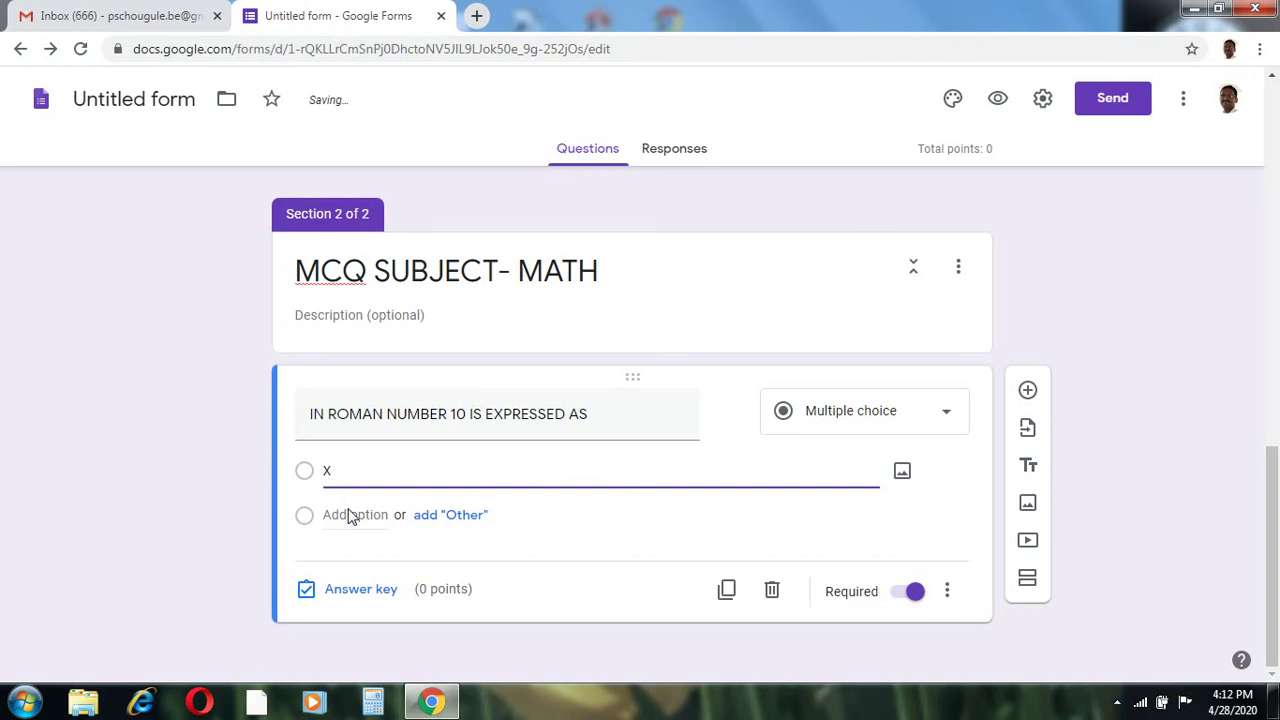
{"action": "left_click", "coordinate": [350, 515]}
{"action": "type", "text": "VV"}
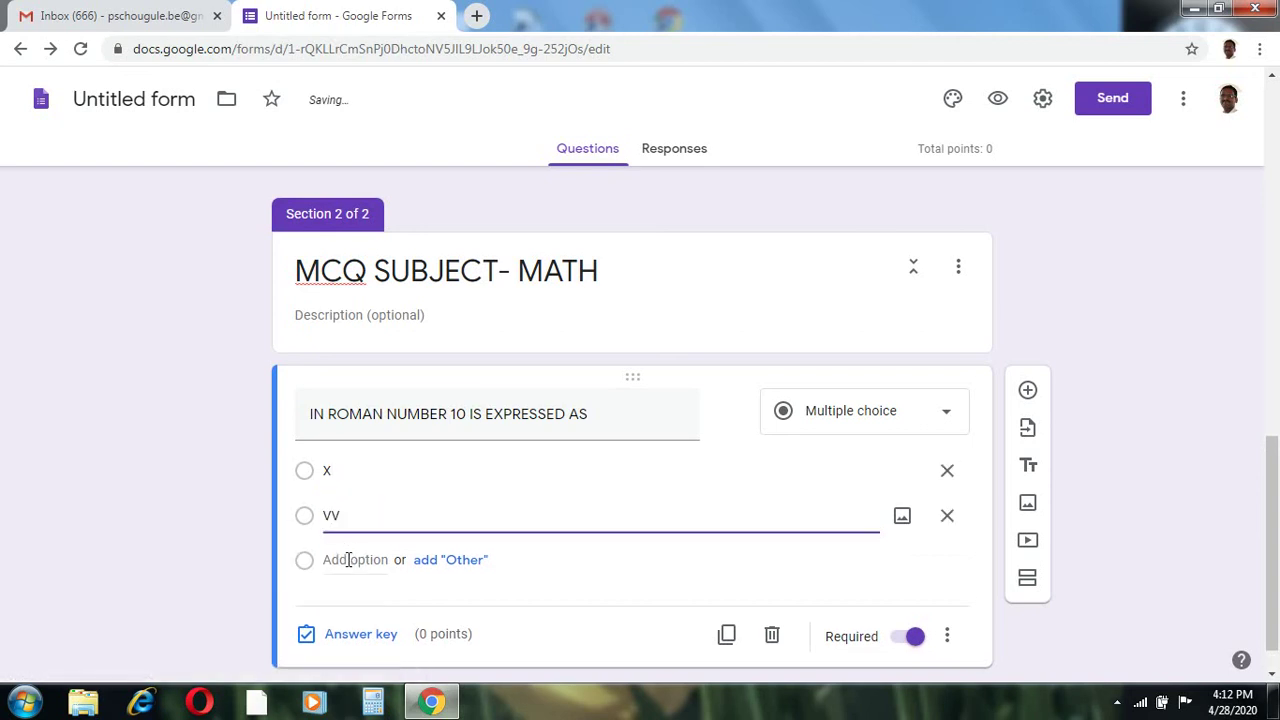
{"action": "left_click", "coordinate": [348, 559]}
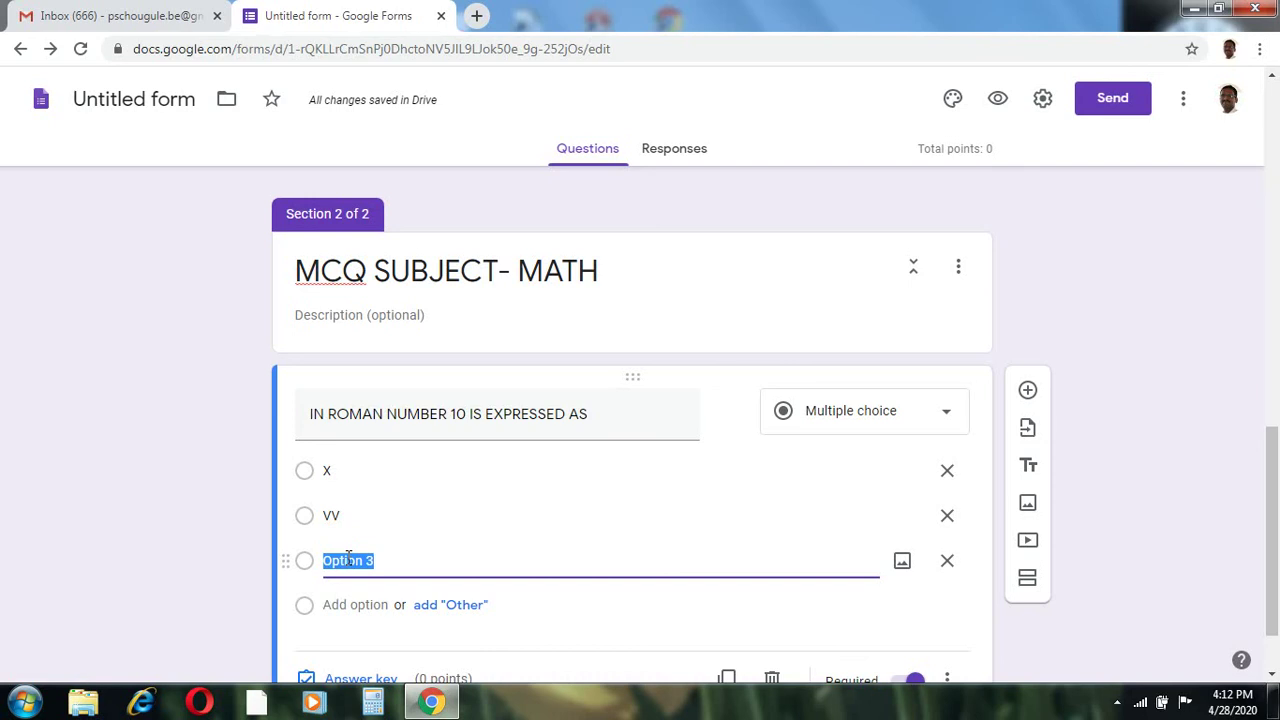
{"action": "type", "text": "XV"}
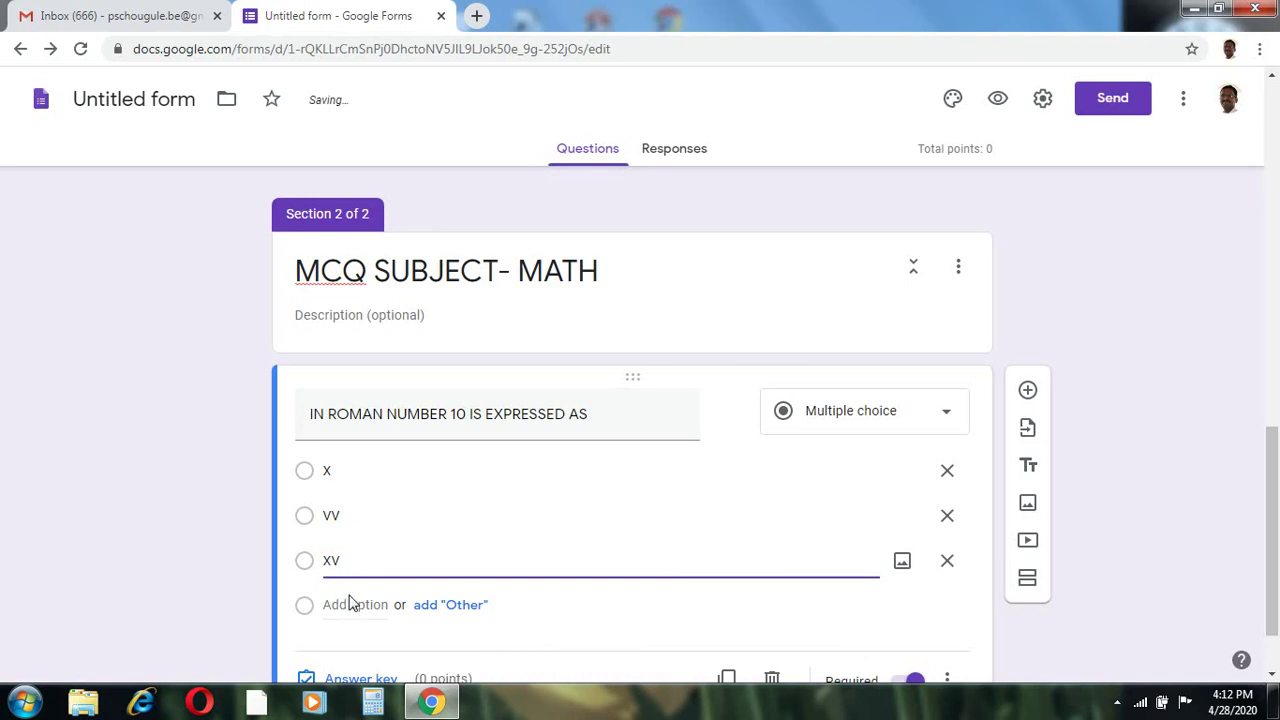
{"action": "left_click", "coordinate": [350, 603]}
{"action": "type", "text": "10"}
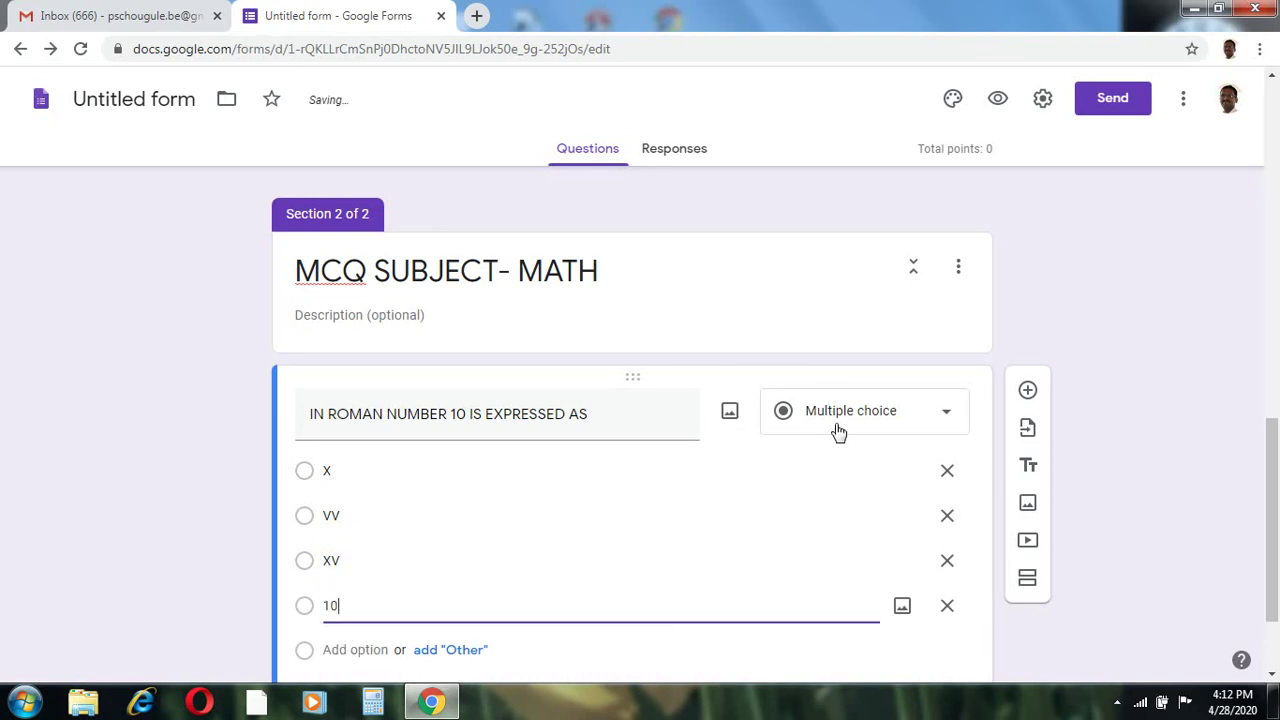
- Mark X as the correct answer to the Roman number 10 question, worth 1 point, and turn on shuffled option order
{"action": "scroll", "coordinate": [1275, 648], "scroll_direction": "down", "scroll_amount": 2}
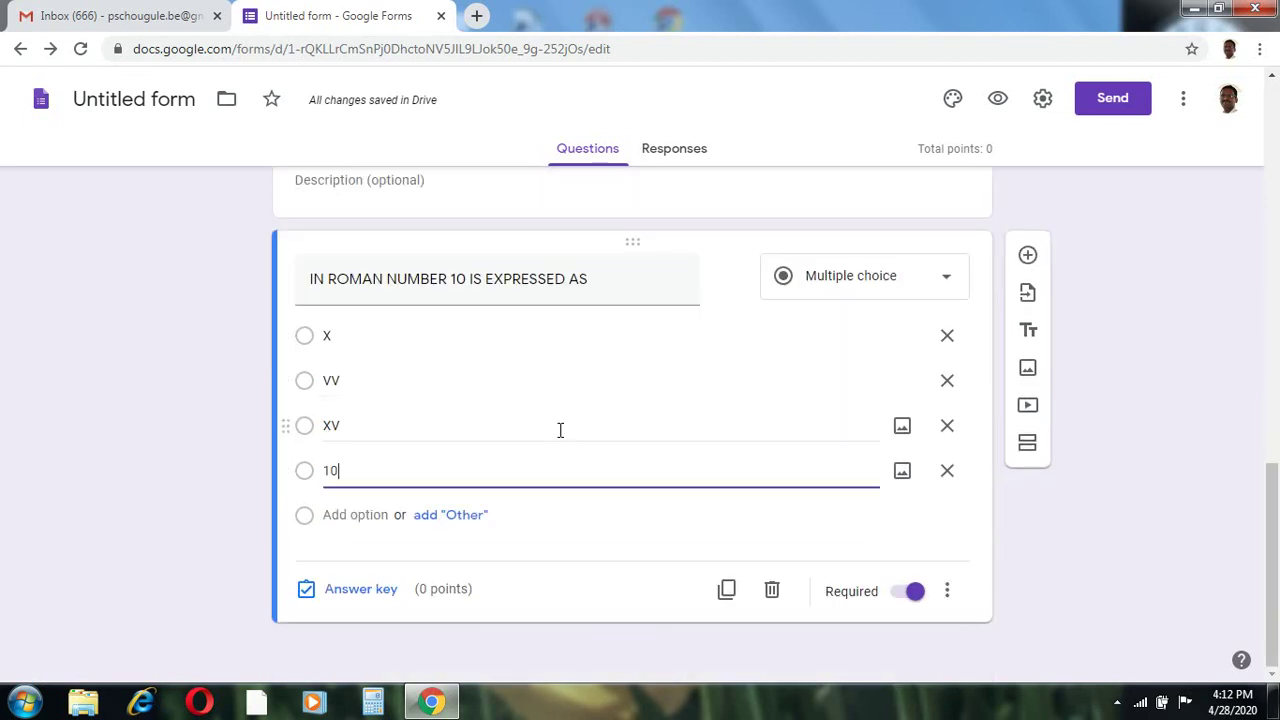
{"action": "left_click", "coordinate": [377, 596]}
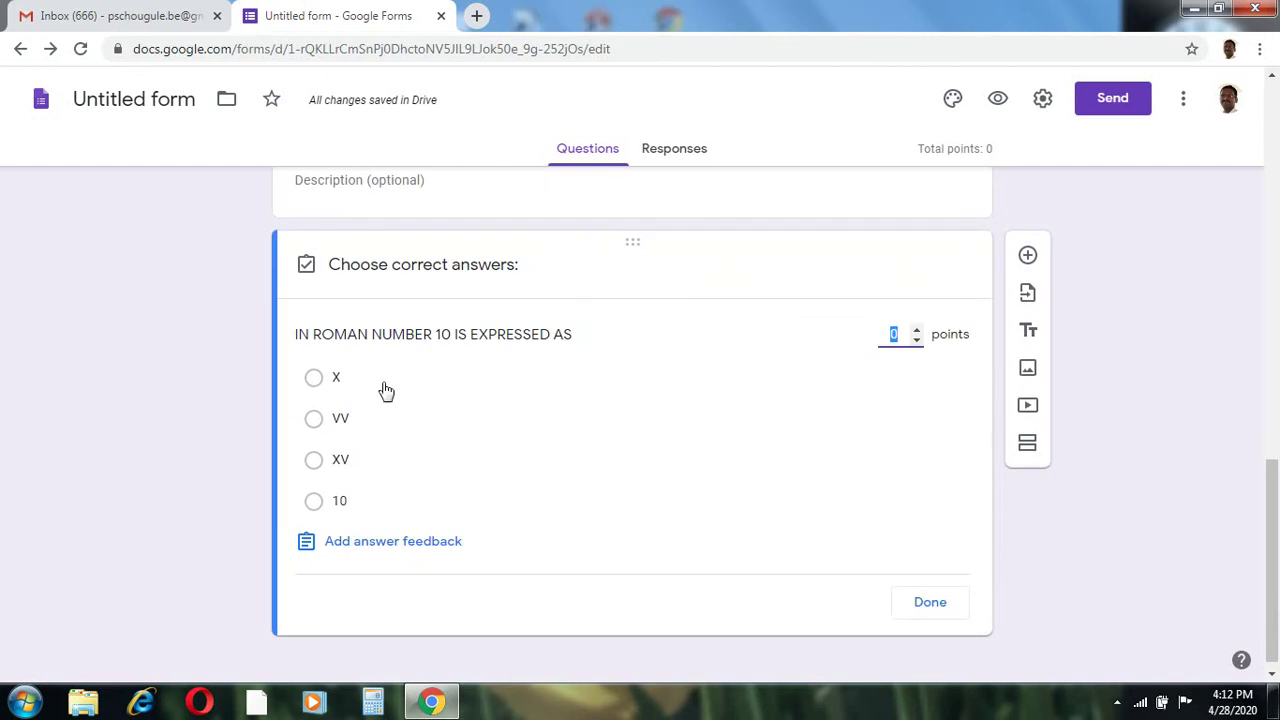
{"action": "left_click", "coordinate": [314, 380]}
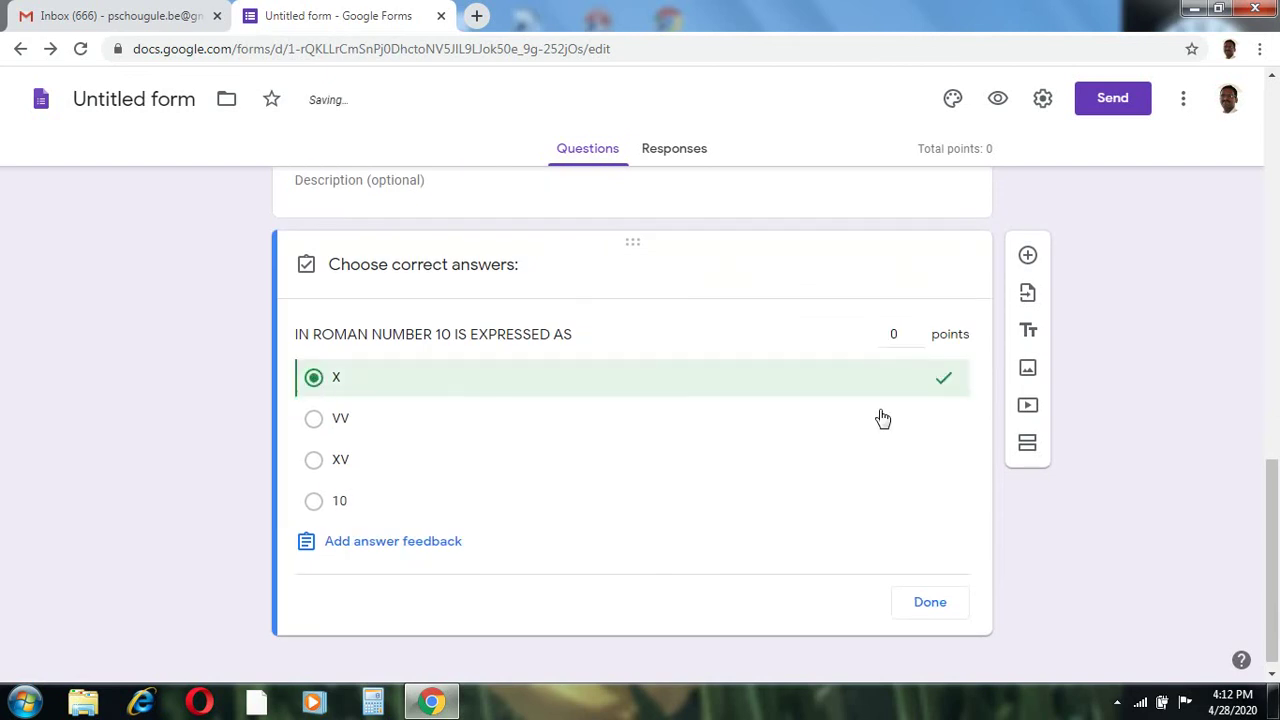
{"action": "left_click", "coordinate": [917, 331]}
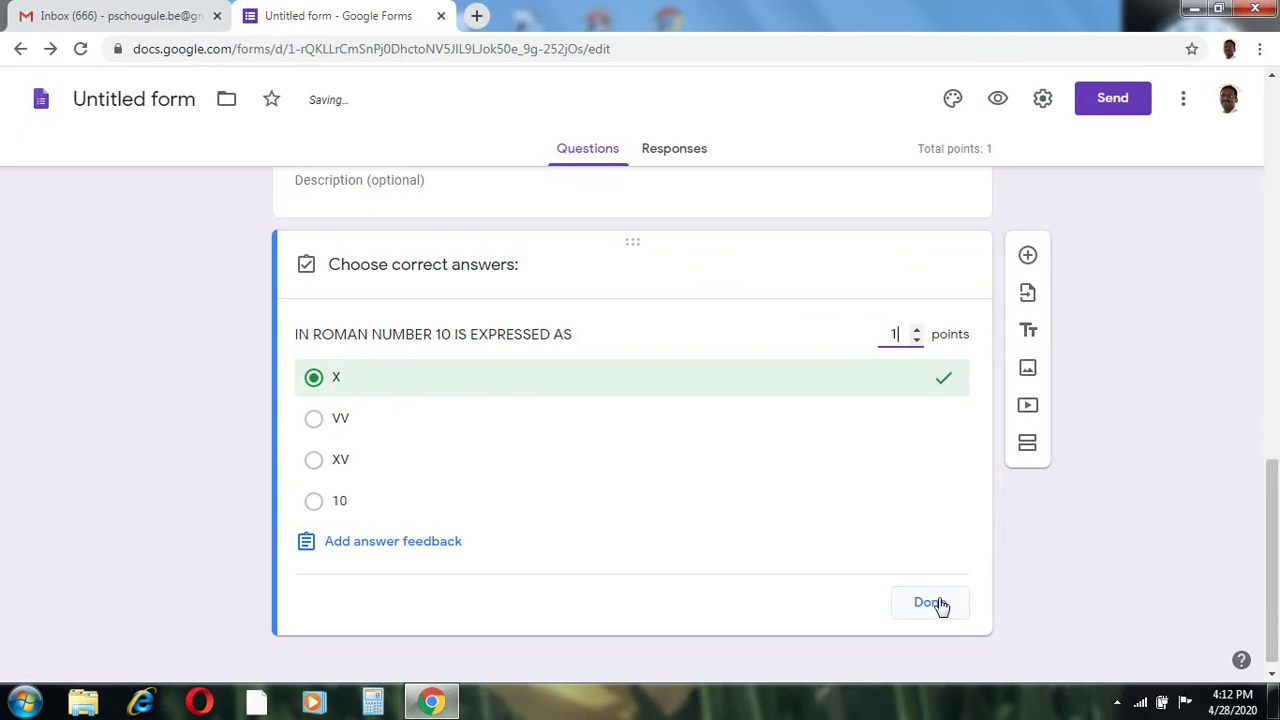
{"action": "left_click", "coordinate": [940, 605]}
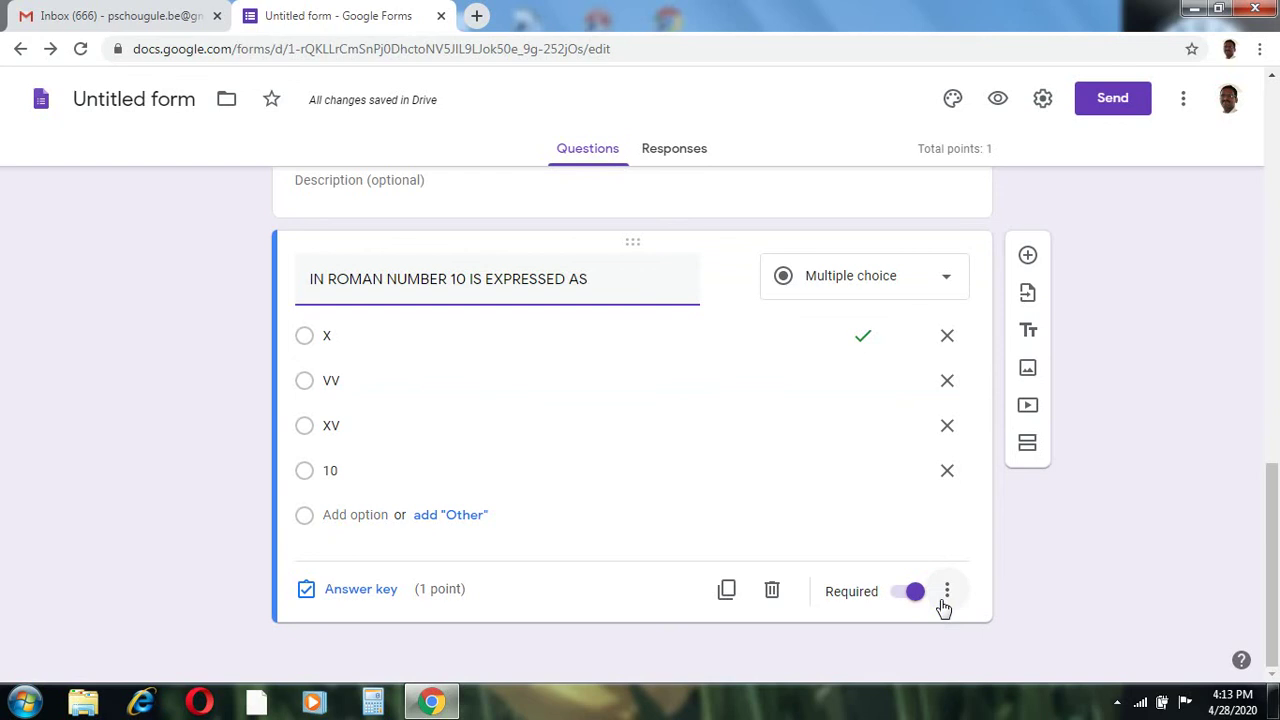
{"action": "left_click", "coordinate": [945, 600]}
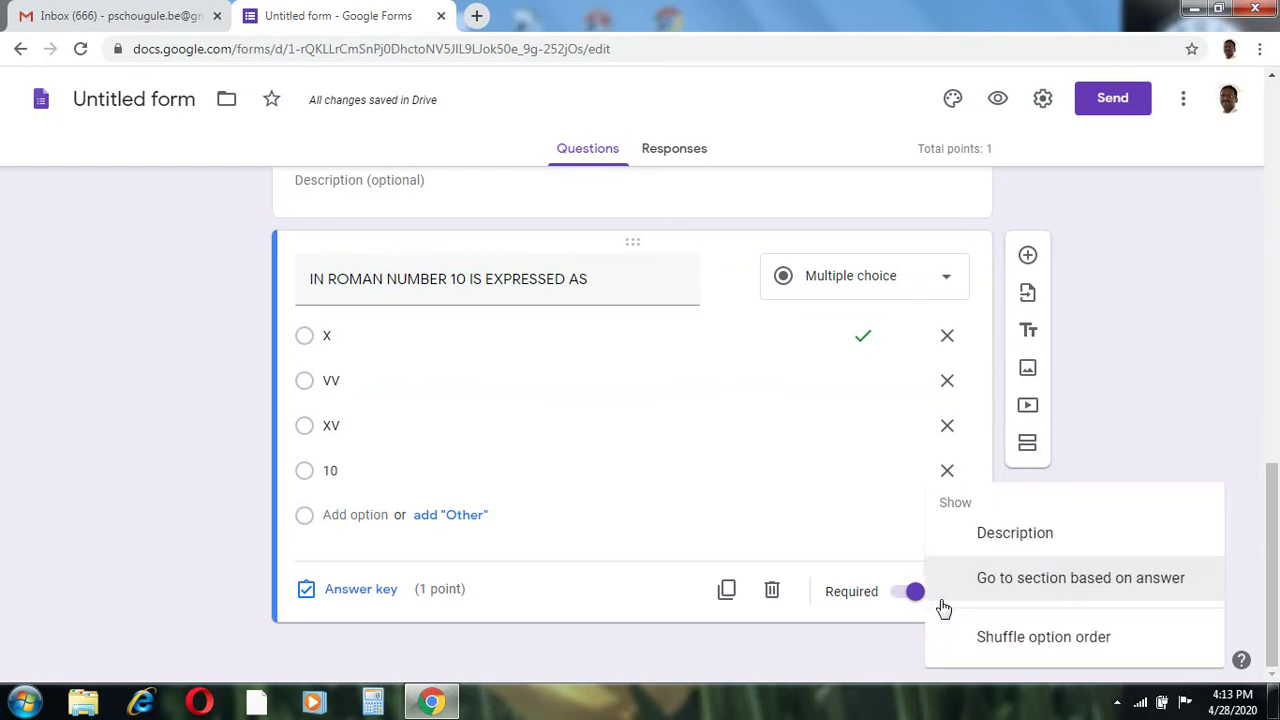
{"action": "left_click", "coordinate": [1005, 641]}
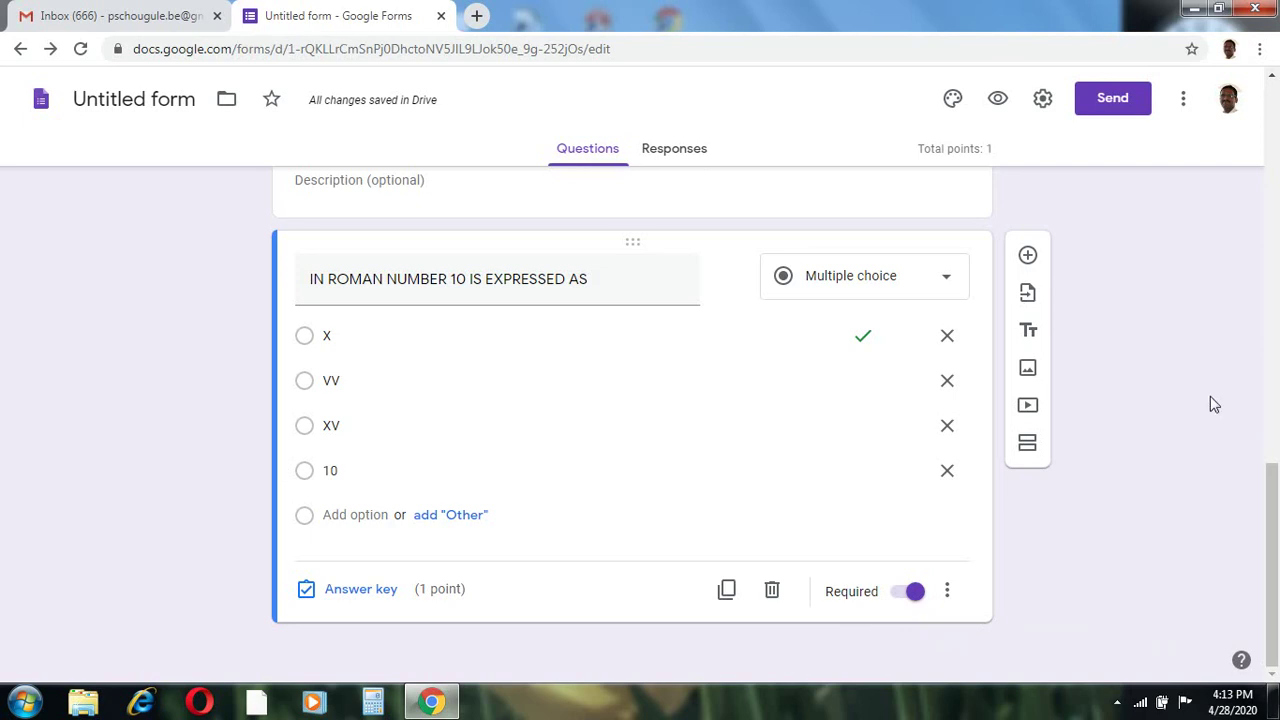
- Add another multiple-choice question below it, titled "IN ROMAN NO. 50 IS EXPRESSED AS"
{"action": "left_click", "coordinate": [1027, 258]}
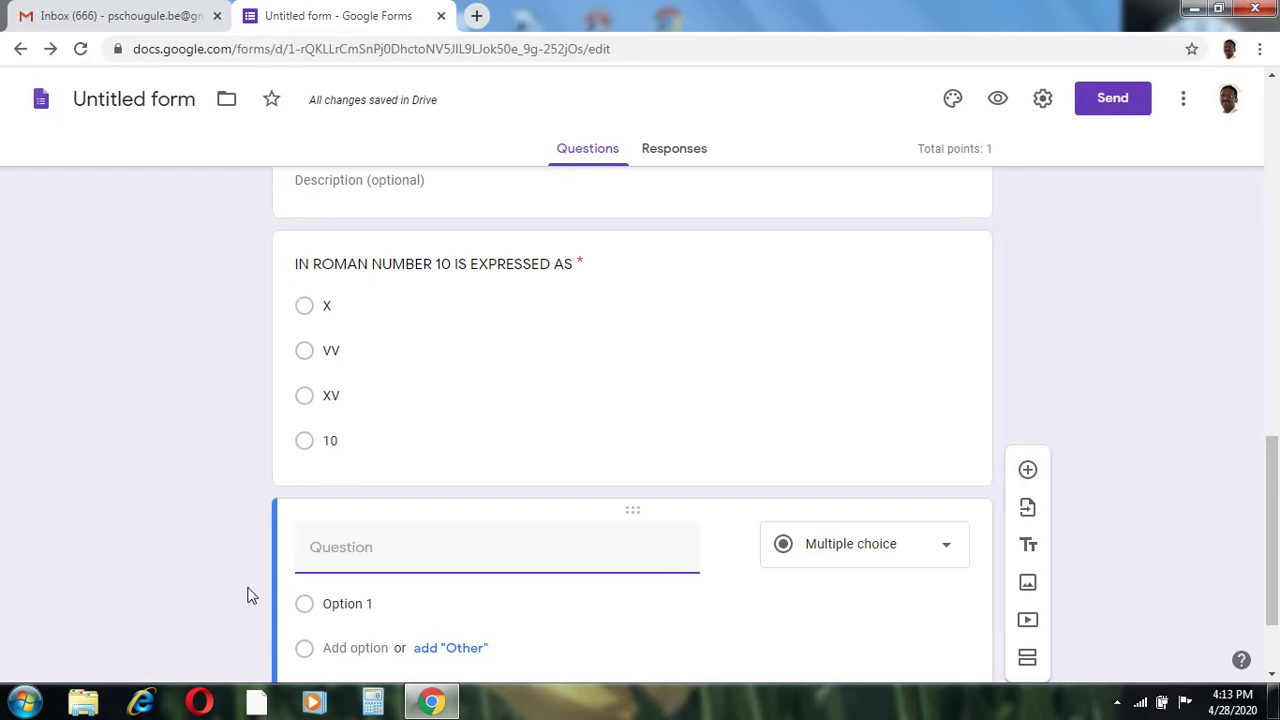
{"action": "type", "text": "IN R"}
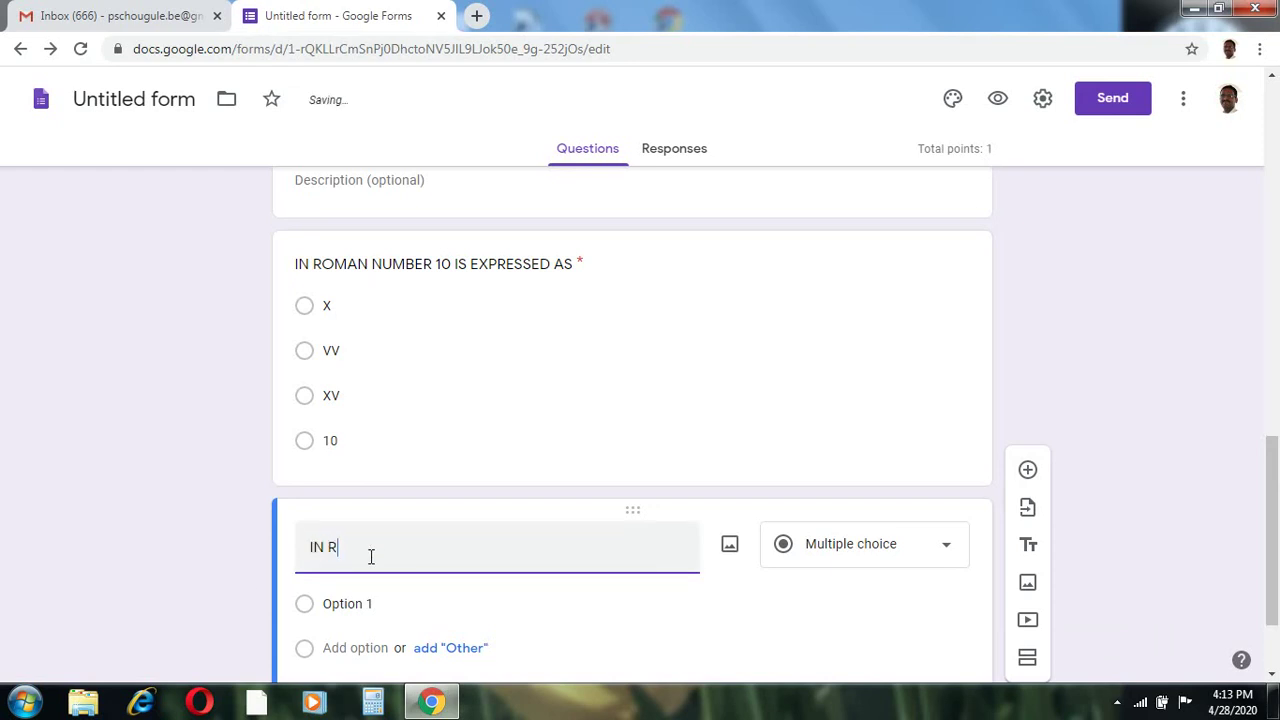
{"action": "type", "text": "OMAN NO. 50 IS EXPRES"}
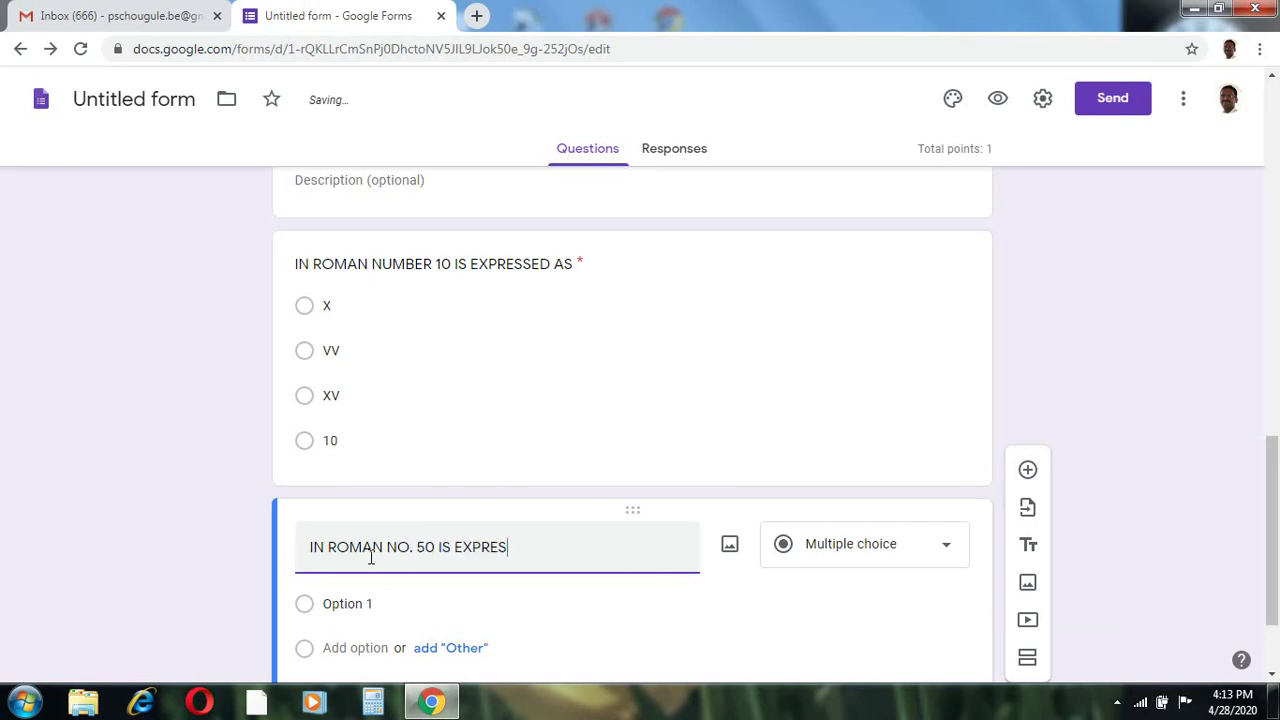
{"action": "type", "text": "SED AS"}
{"action": "scroll", "coordinate": [820, 612], "scroll_direction": "down", "scroll_amount": 2}
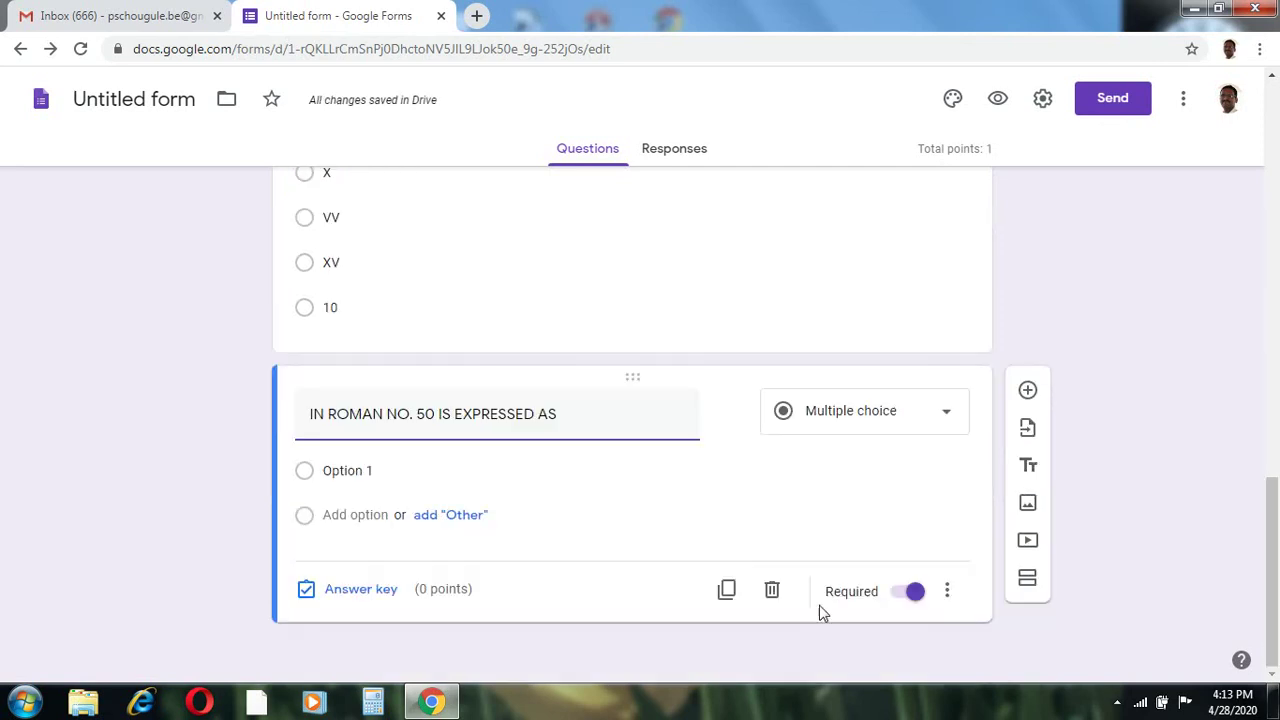
- Give the Roman number 50 question the four answer options L, X5, 5X and C
{"action": "left_click", "coordinate": [337, 474]}
{"action": "type", "text": "L"}
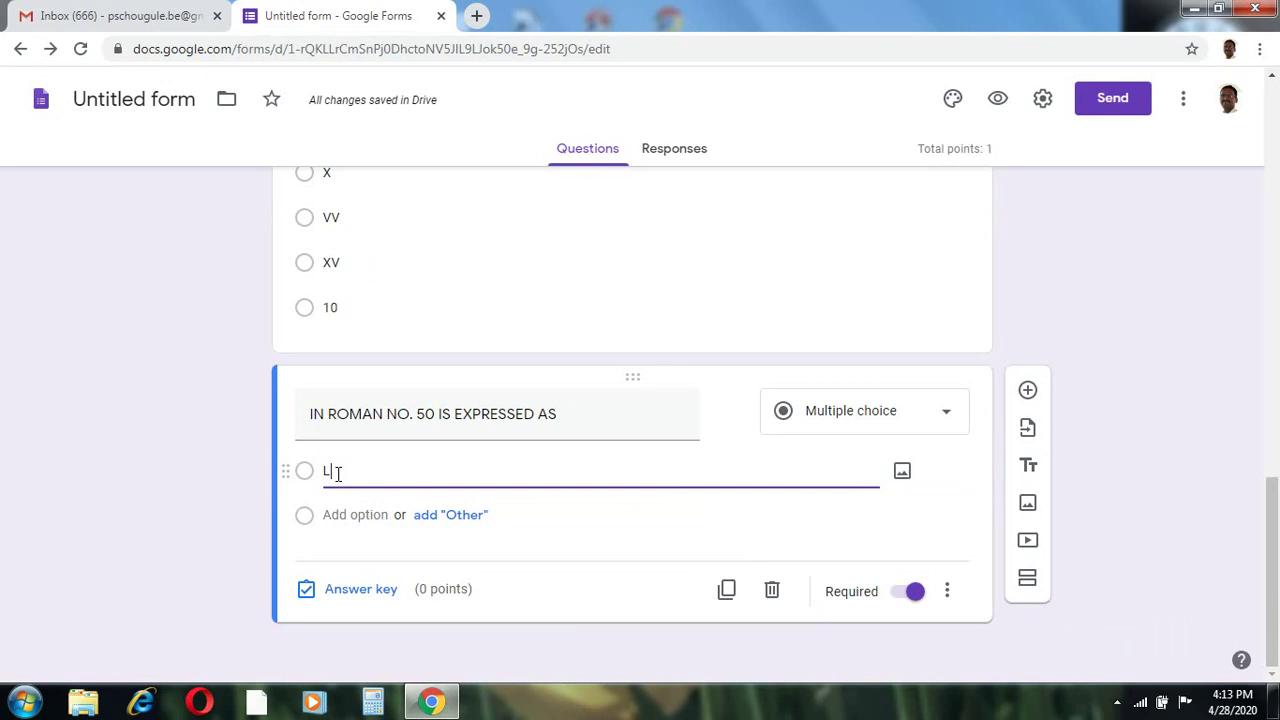
{"action": "left_click", "coordinate": [343, 513]}
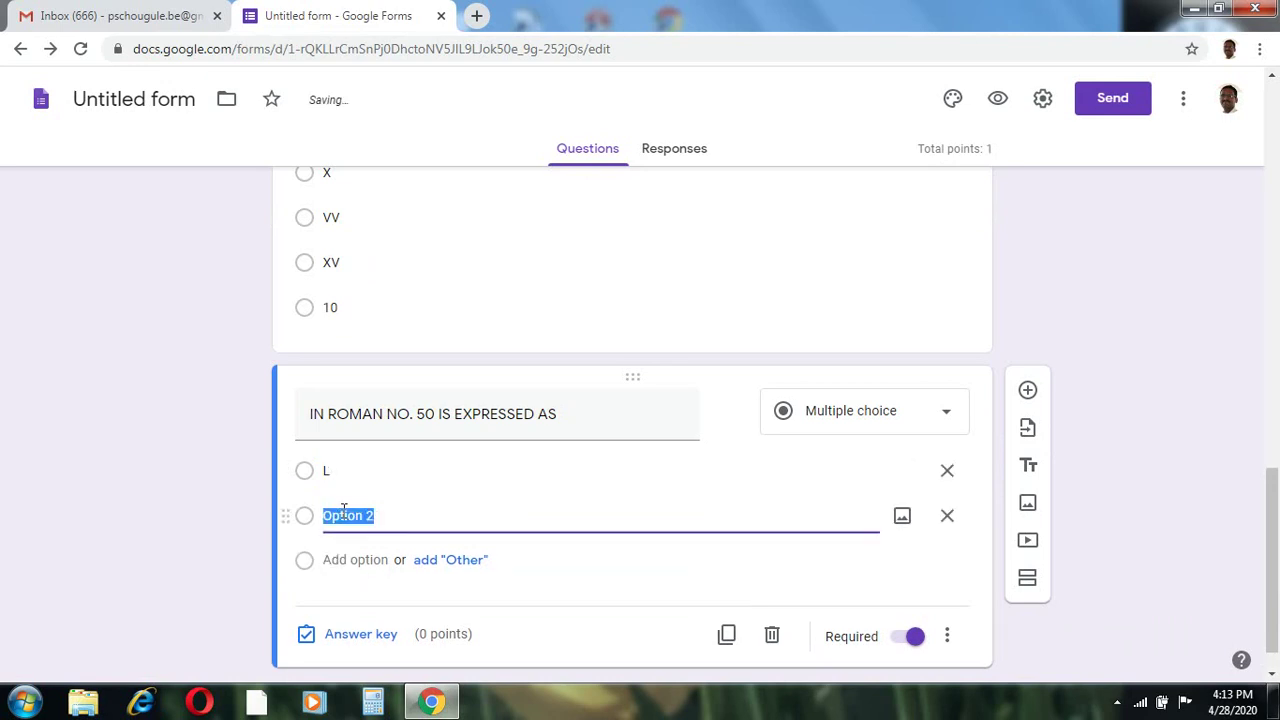
{"action": "type", "text": "X5"}
{"action": "left_click", "coordinate": [364, 558]}
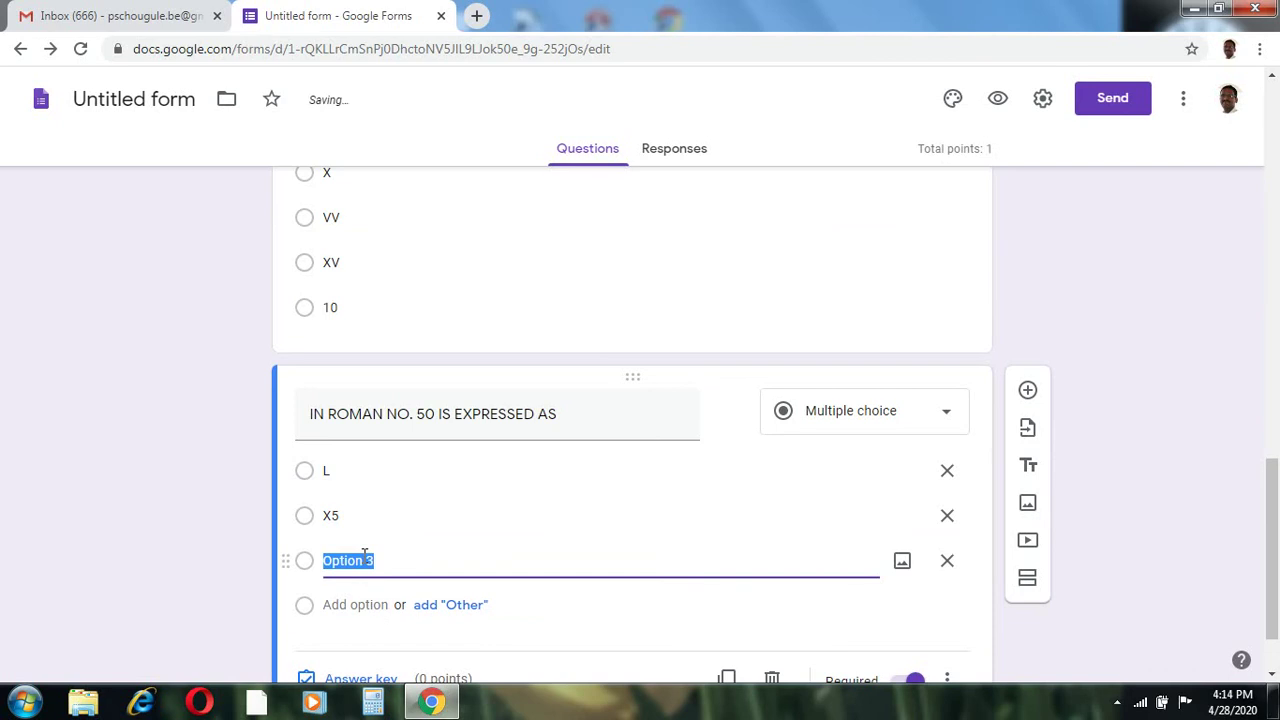
{"action": "type", "text": "5X"}
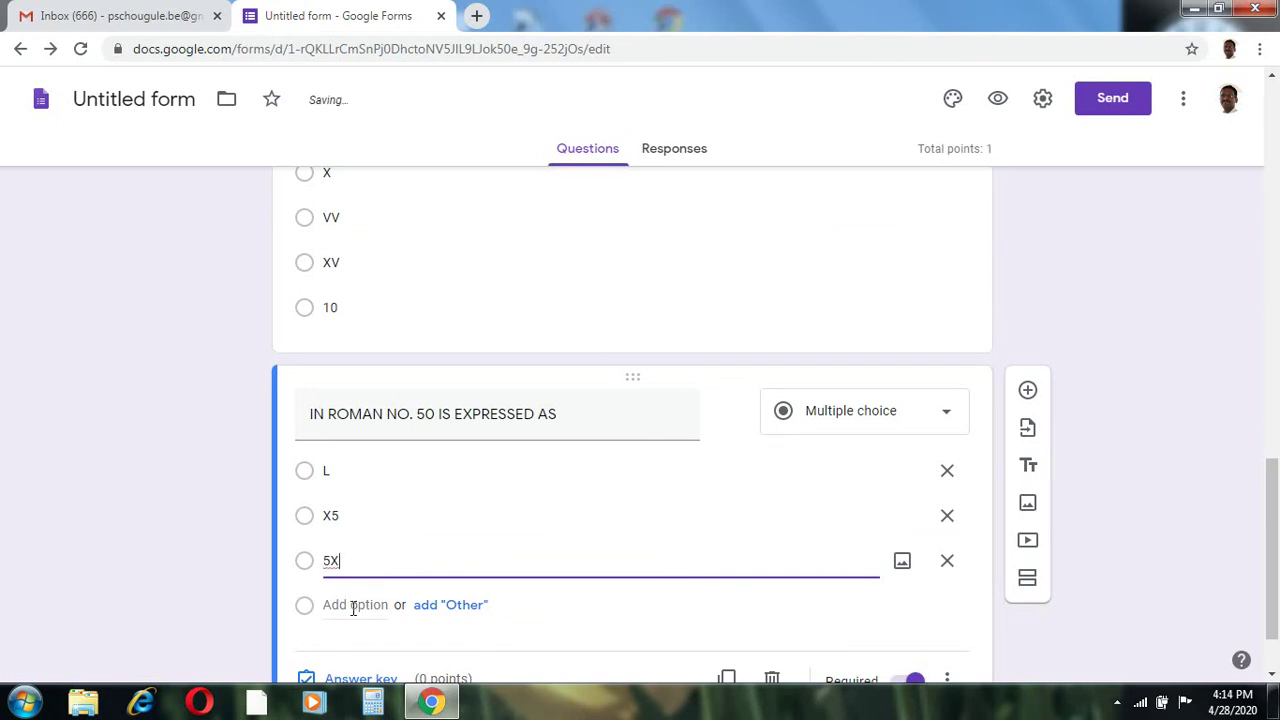
{"action": "left_click", "coordinate": [353, 605]}
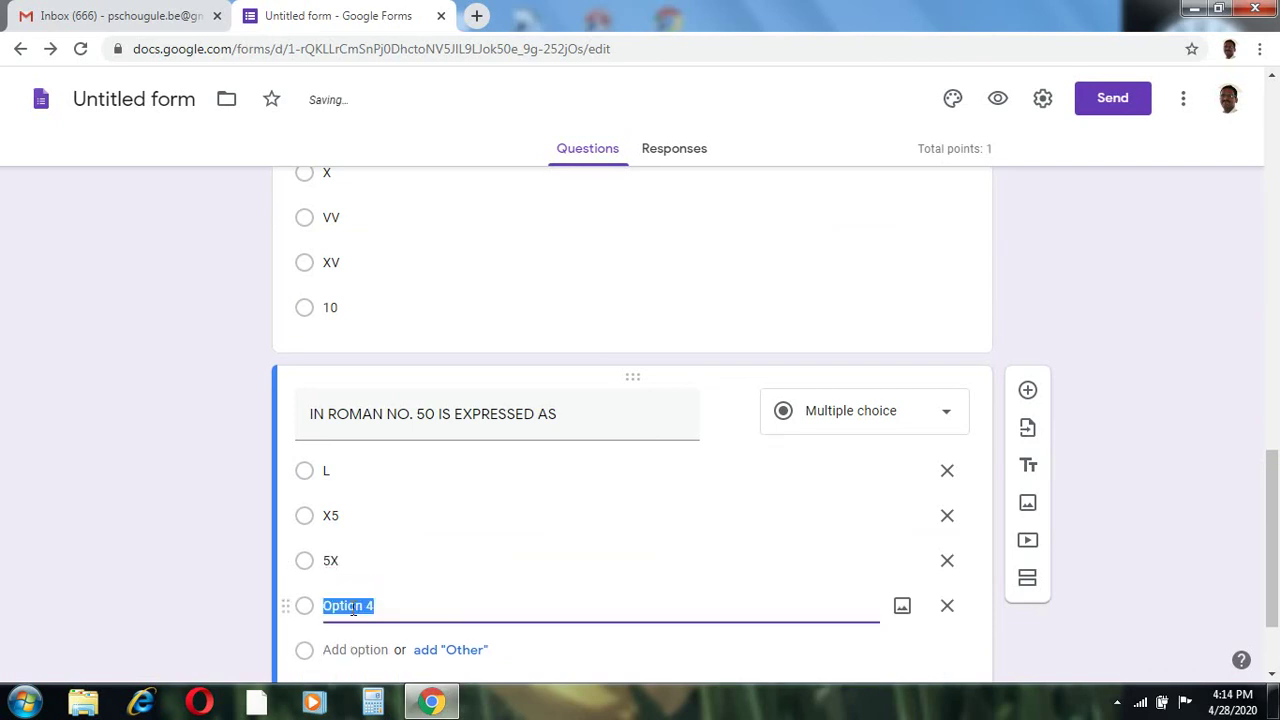
{"action": "type", "text": "C"}
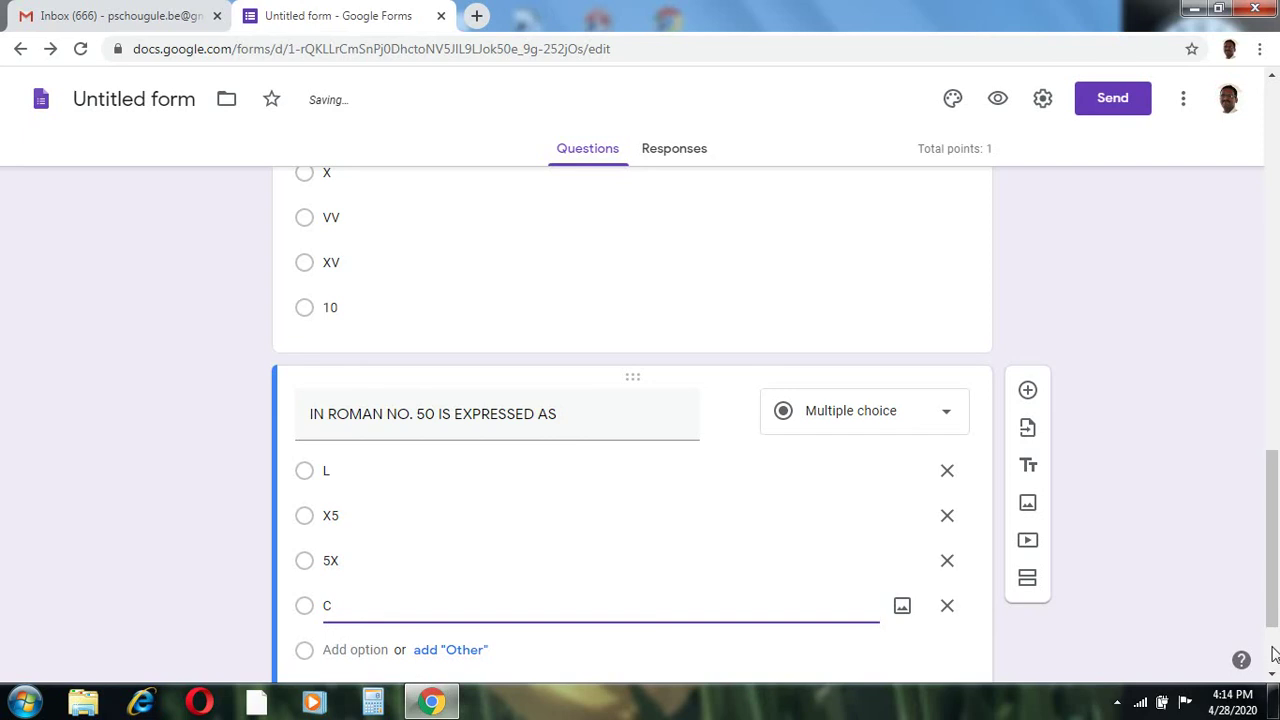
{"action": "scroll", "coordinate": [1214, 640], "scroll_direction": "down", "scroll_amount": 2}
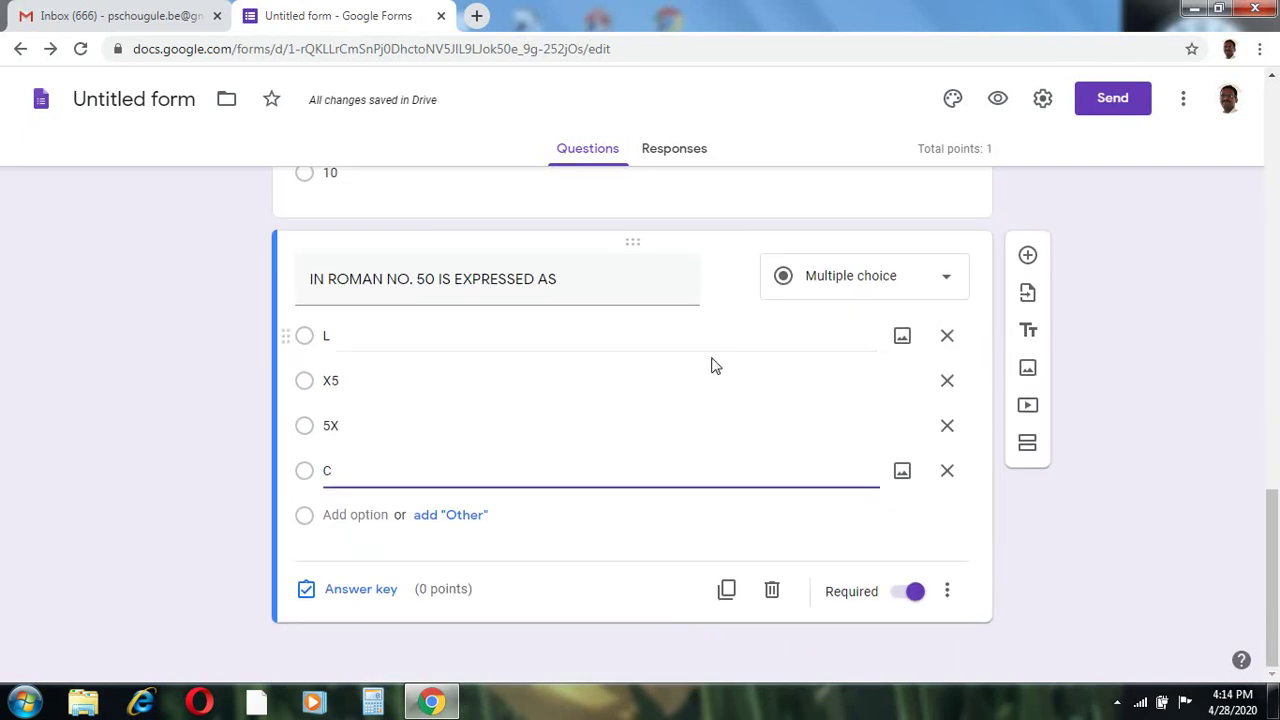
- Mark L as the correct answer to the Roman number 50 question and make it worth 1 point
{"action": "left_click", "coordinate": [361, 589]}
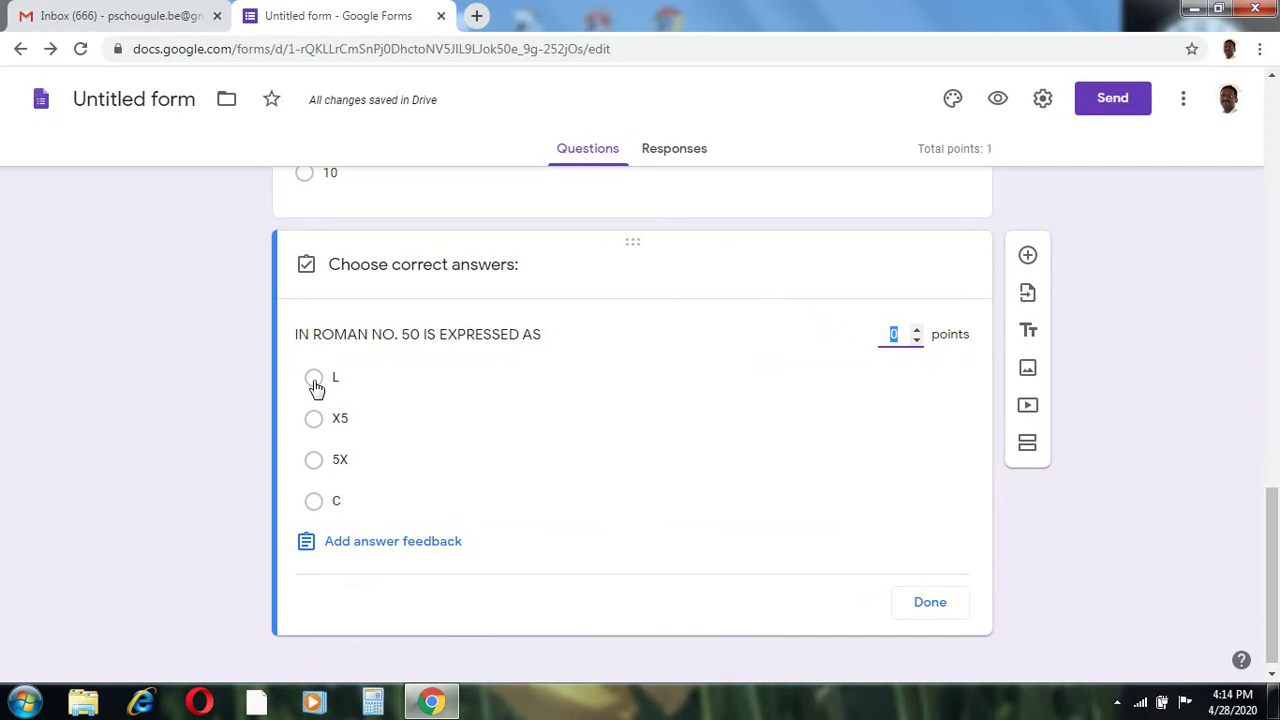
{"action": "left_click", "coordinate": [314, 381]}
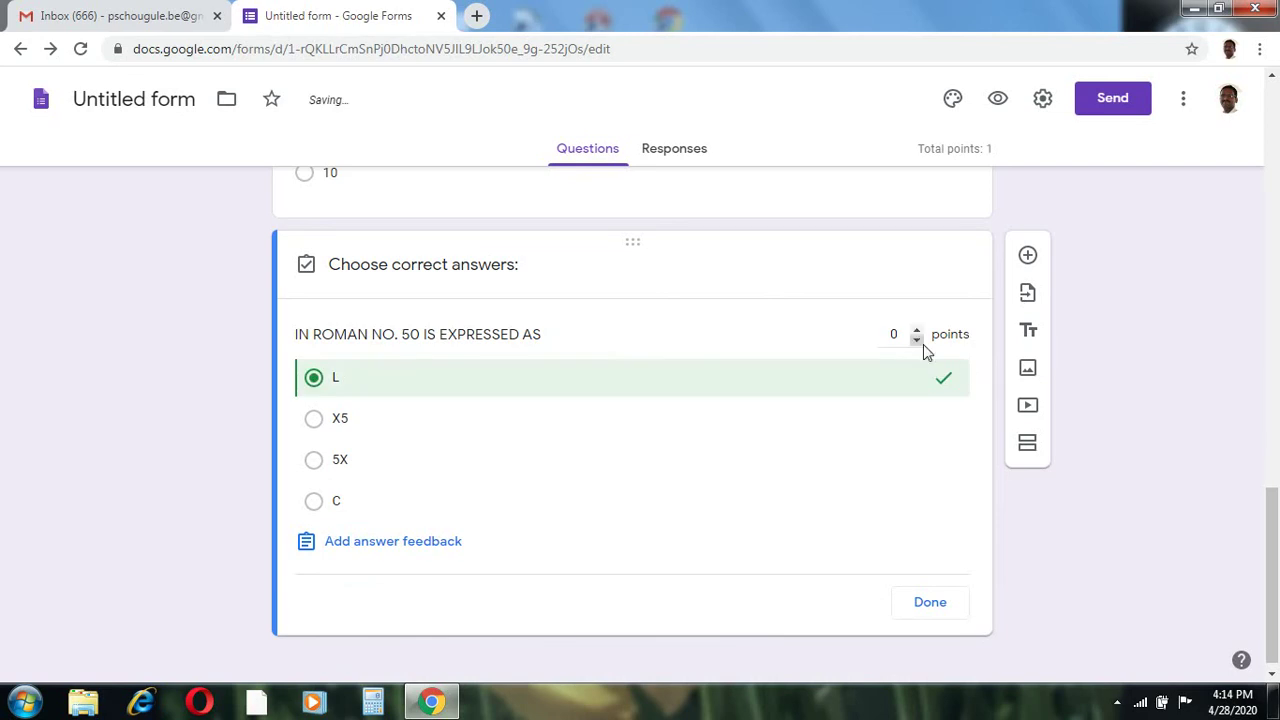
{"action": "left_click", "coordinate": [917, 332]}
{"action": "left_click", "coordinate": [939, 615]}
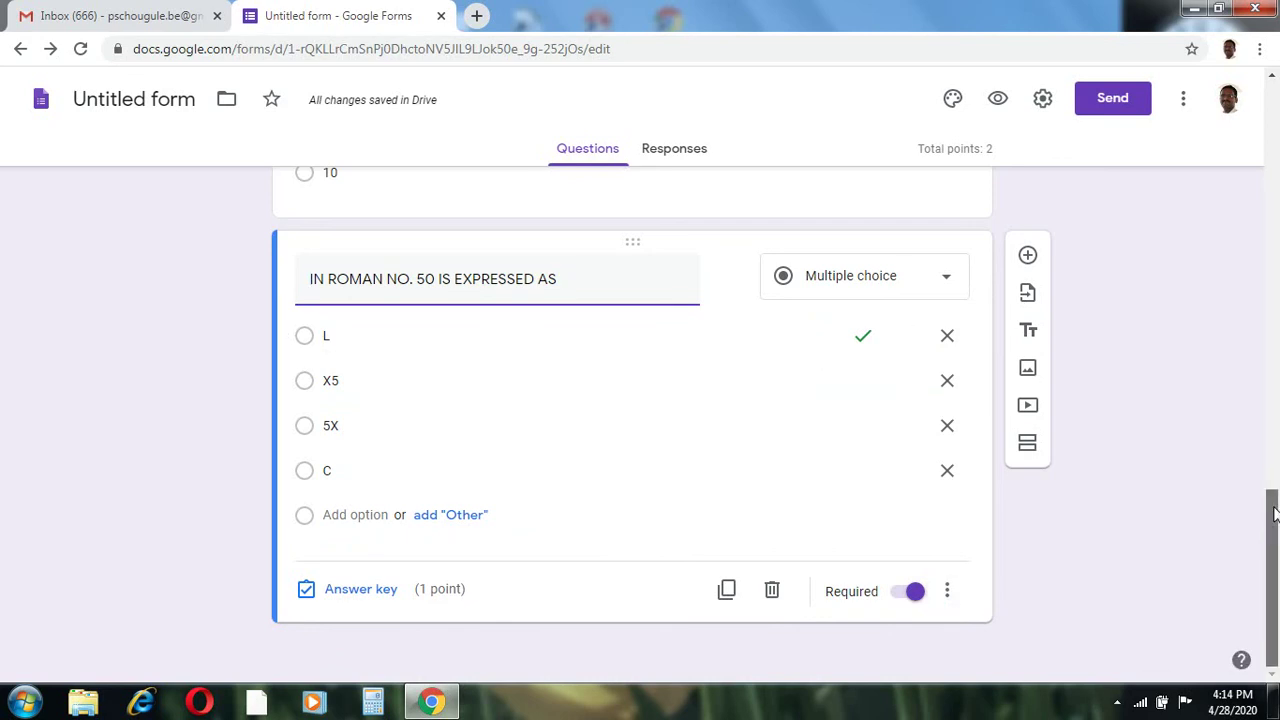
- Rename the untitled form file as mse_MATH
{"action": "left_click_drag", "start_coordinate": [1275, 513], "coordinate": [1275, 100]}
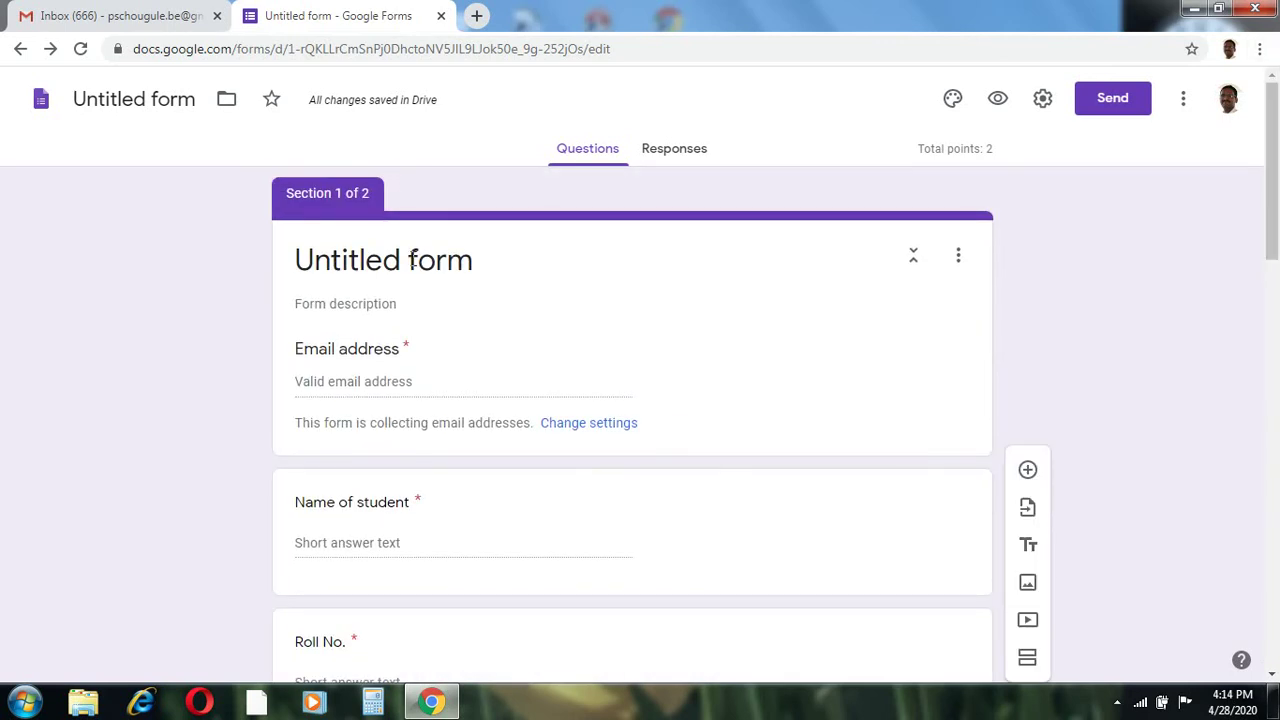
{"action": "left_click", "coordinate": [144, 90]}
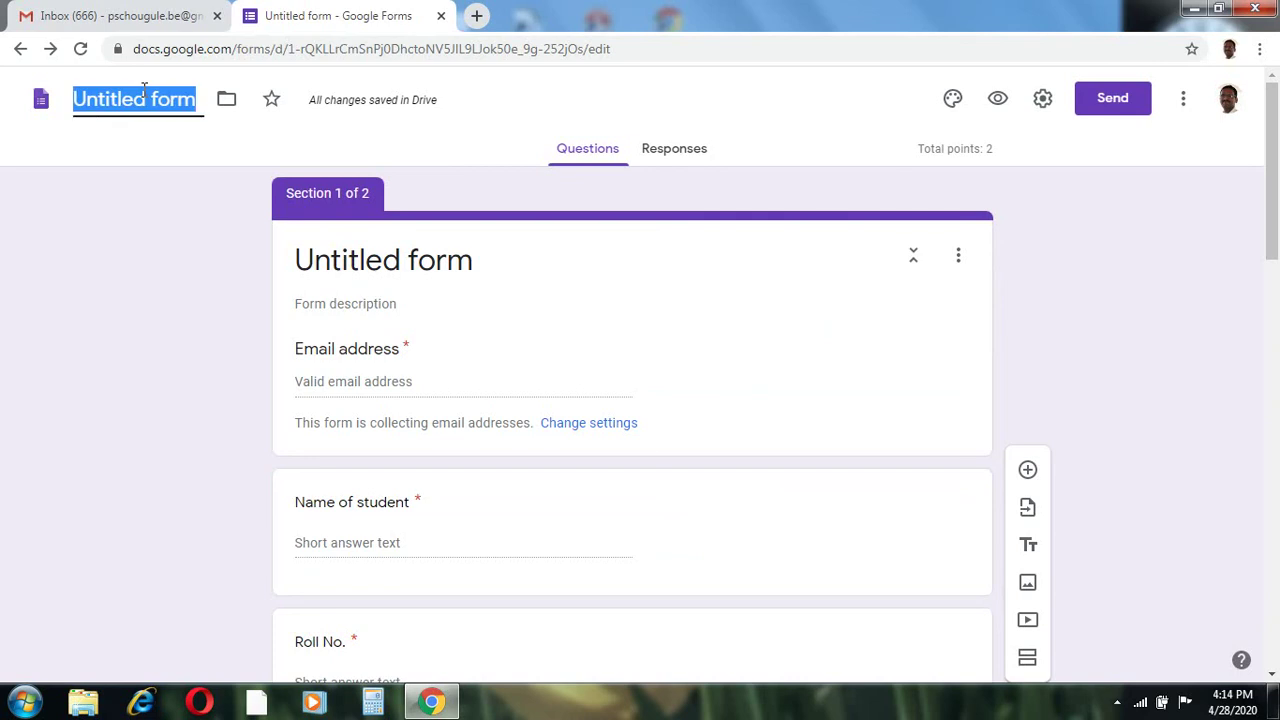
{"action": "type", "text": "ms"}
{"action": "key", "text": "BackSpace"}
{"action": "key", "text": "BackSpace"}
{"action": "type", "text": "U"}
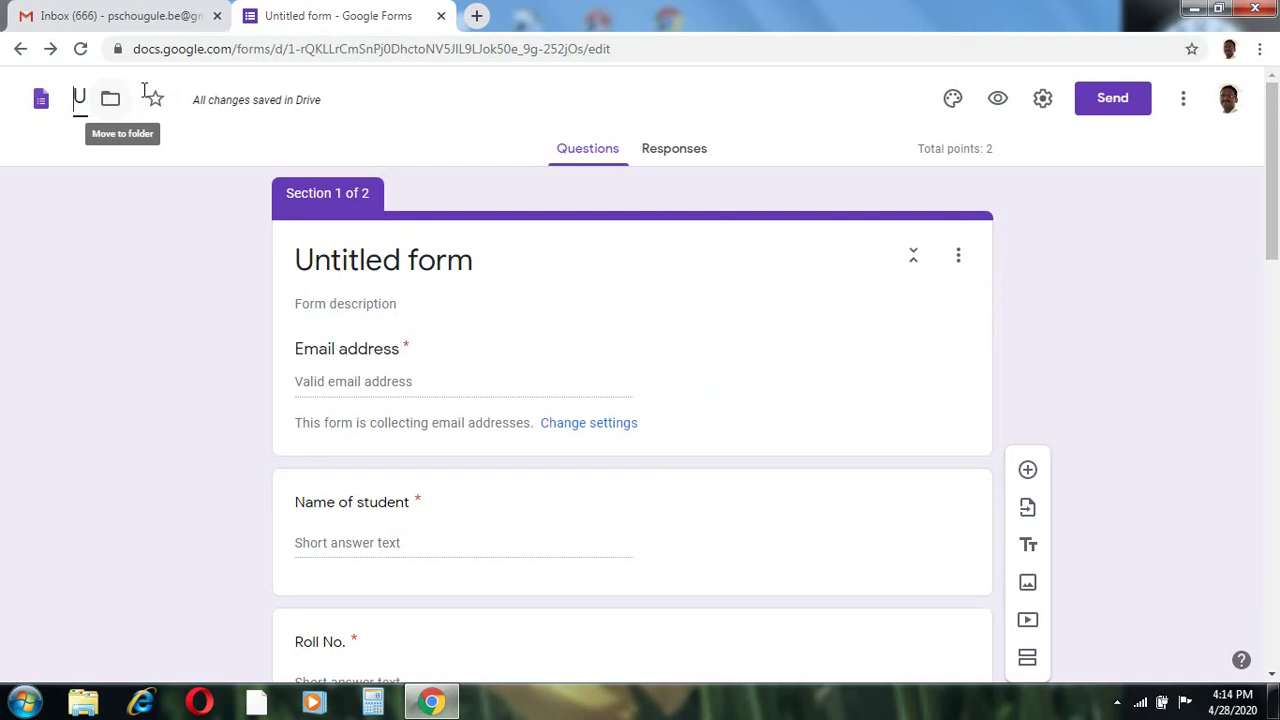
{"action": "key", "text": "BackSpace"}
{"action": "type", "text": "m"}
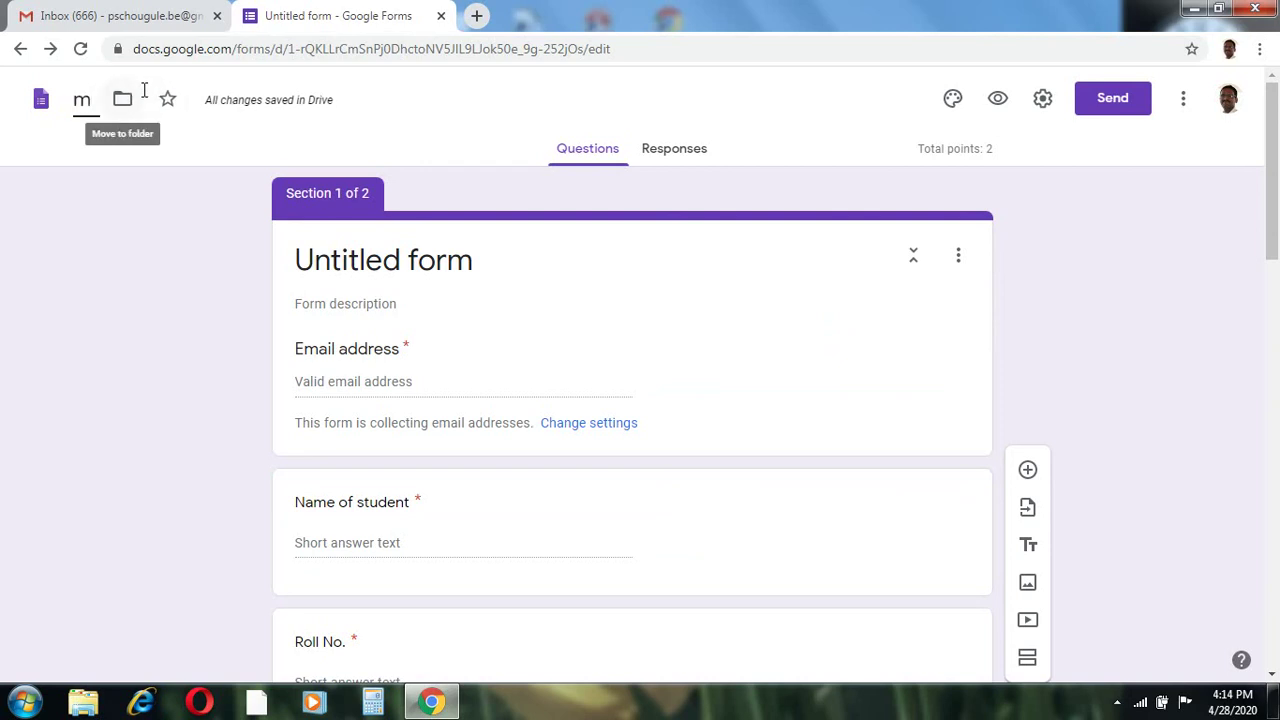
{"action": "type", "text": "se"}
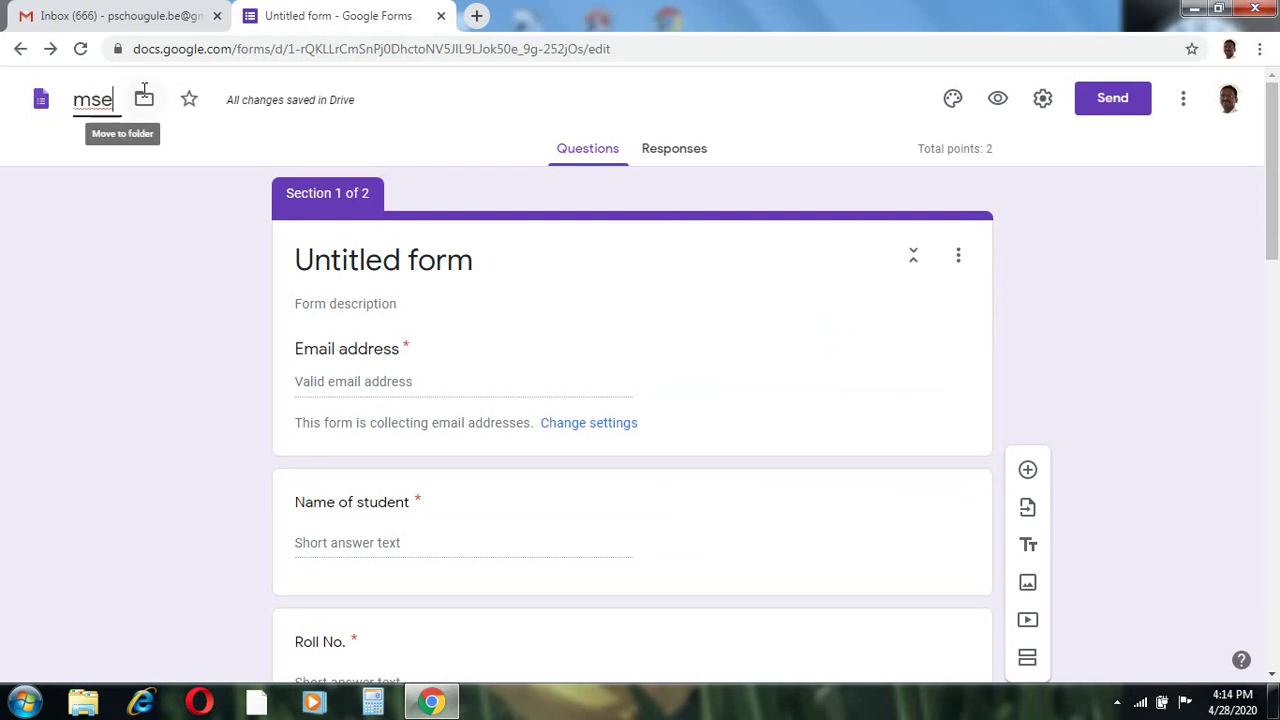
{"action": "type", "text": "_"}
{"action": "key", "text": "Return"}
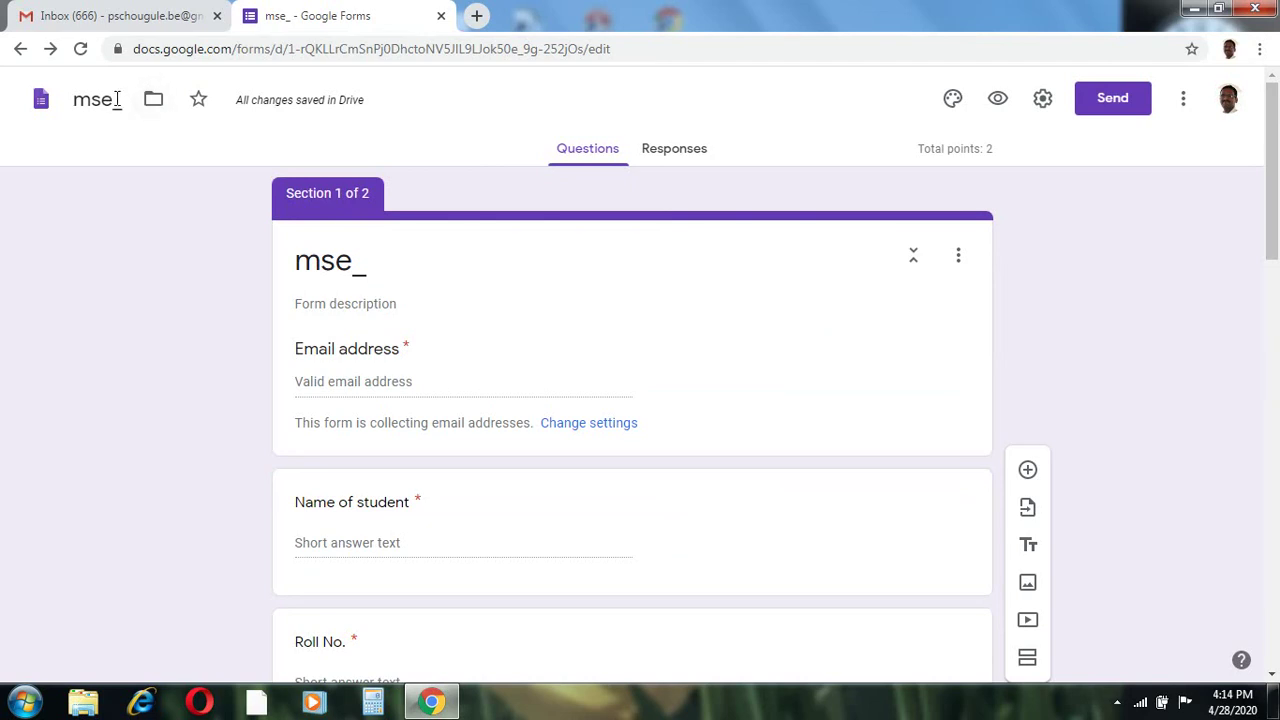
{"action": "left_click", "coordinate": [126, 105]}
{"action": "type", "text": "MATH"}
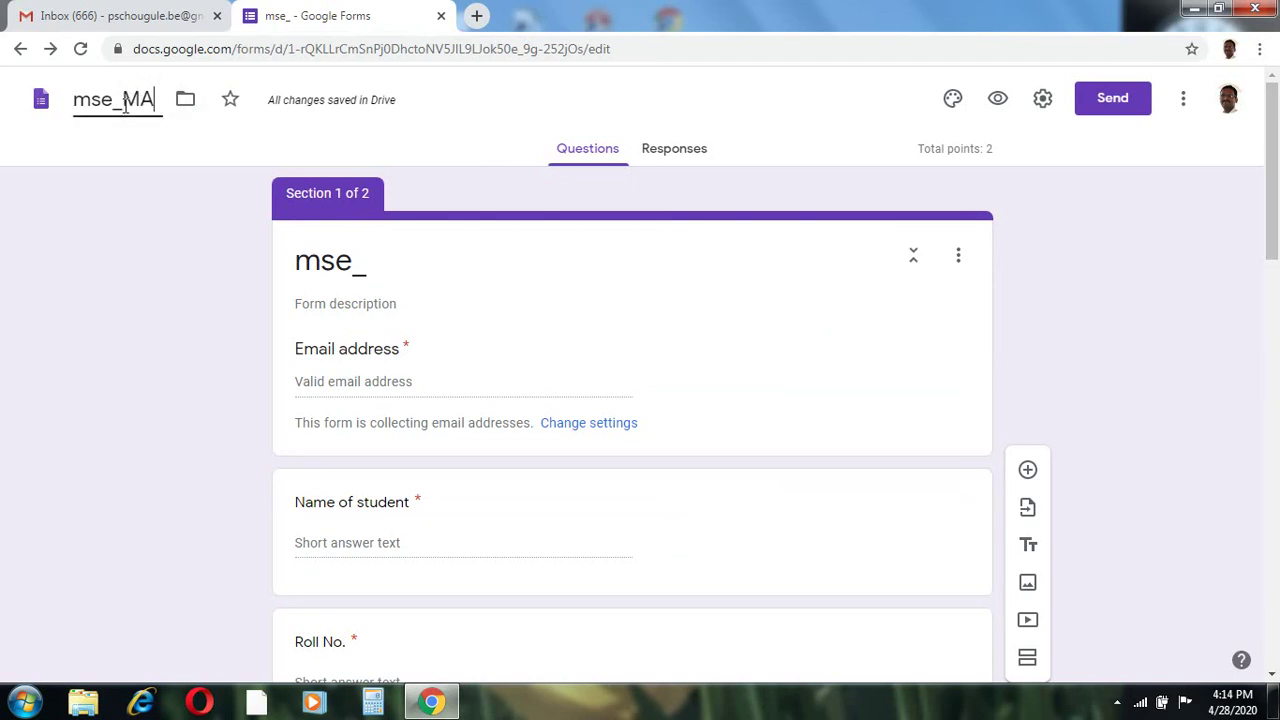
- Replace the title shown at the head of section 1 with "STUDENT INFORMATION"
{"action": "left_click", "coordinate": [383, 273]}
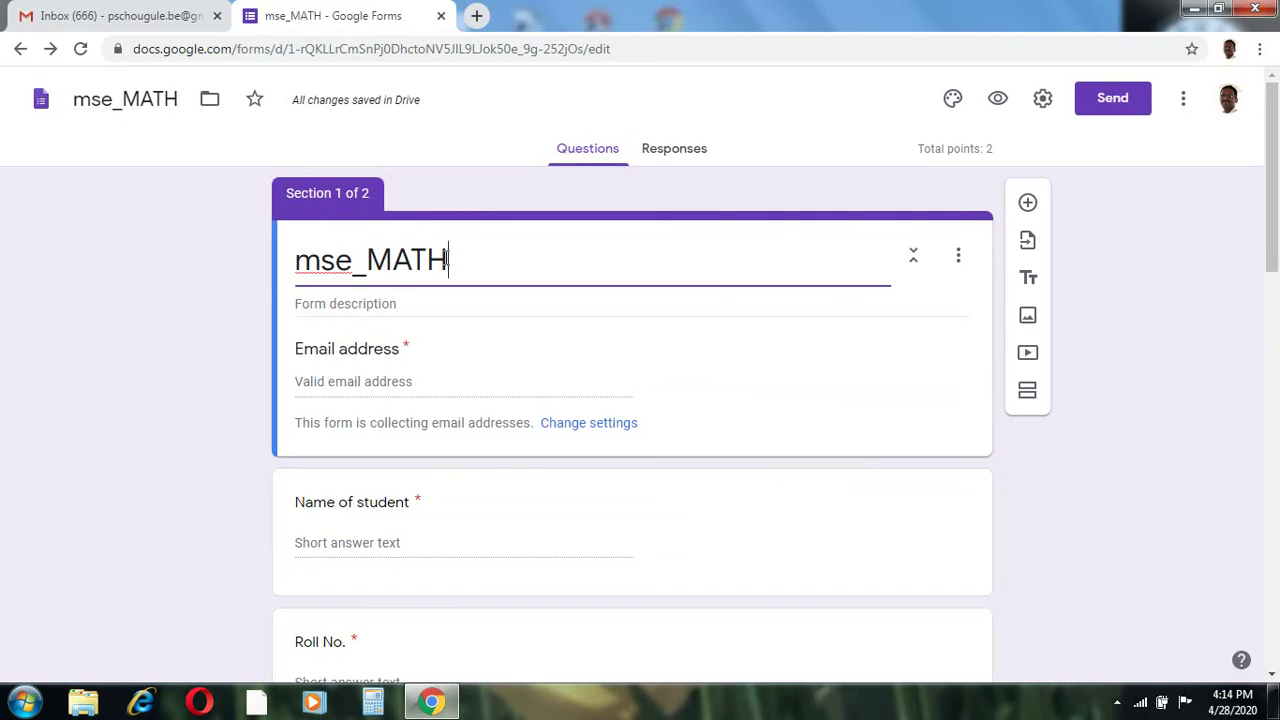
{"action": "left_click_drag", "start_coordinate": [456, 258], "coordinate": [268, 222]}
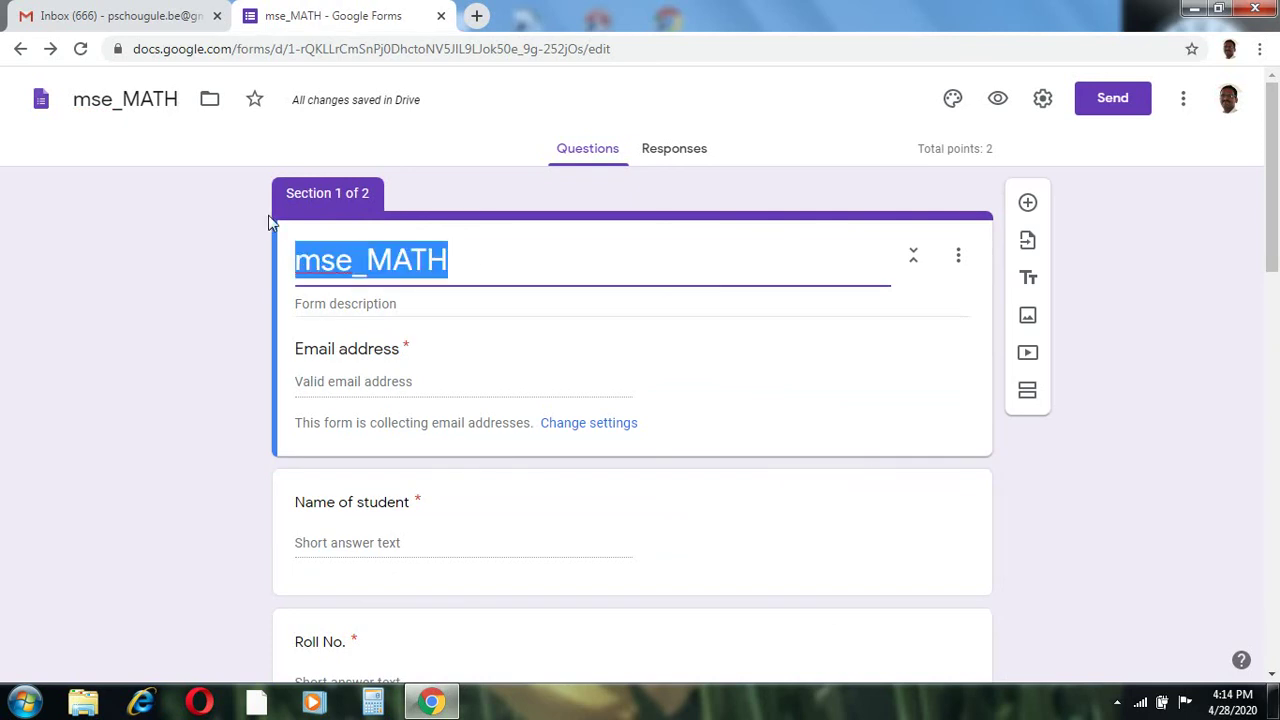
{"action": "type", "text": "sTU"}
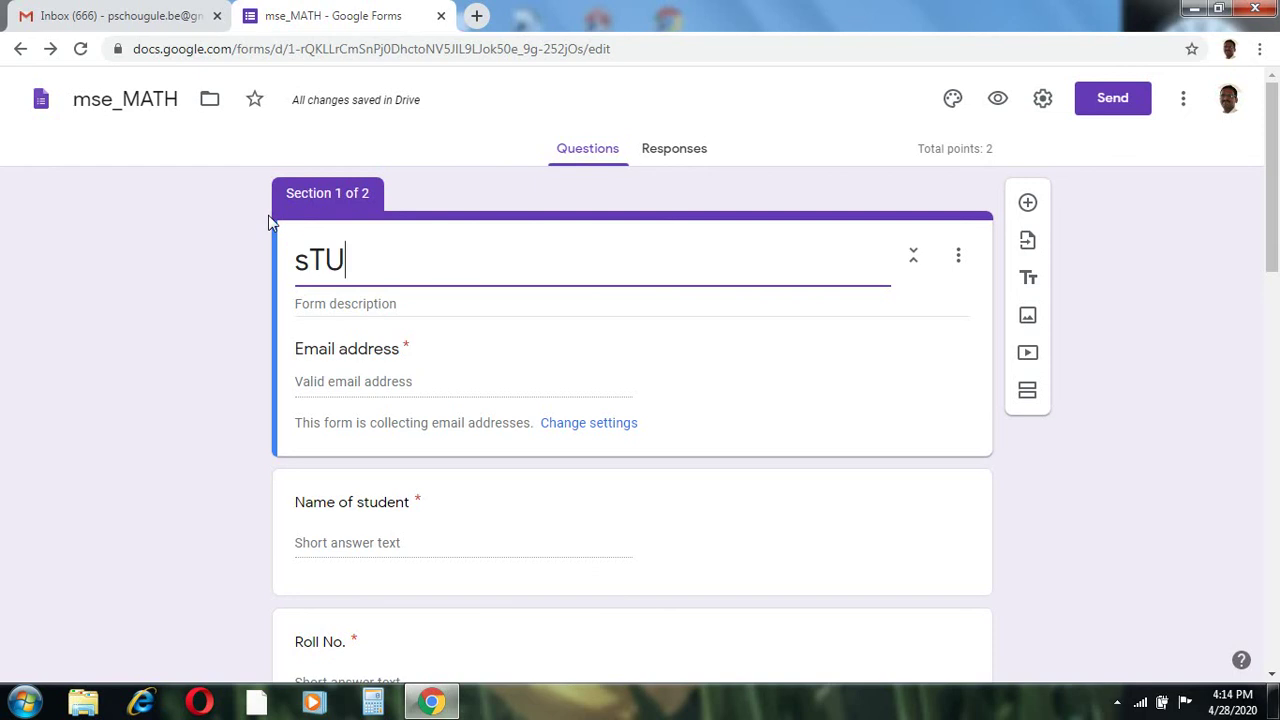
{"action": "type", "text": "DENT I"}
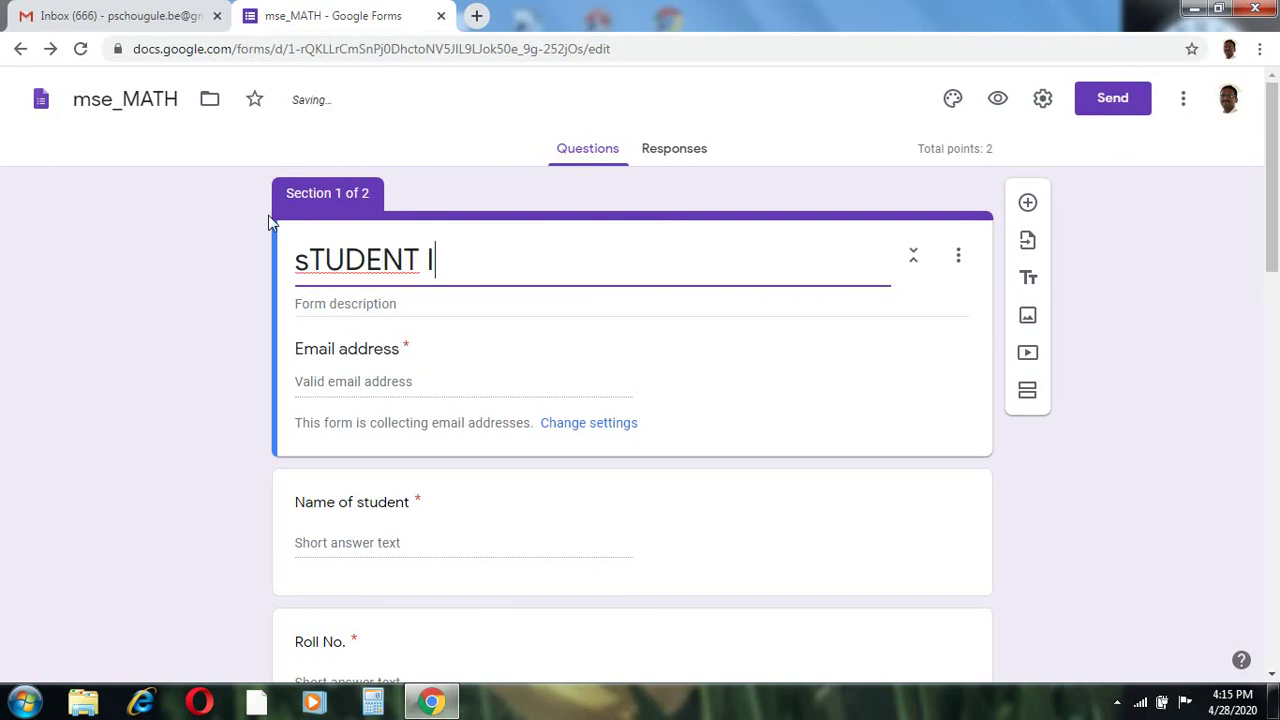
{"action": "type", "text": "NFORMA"}
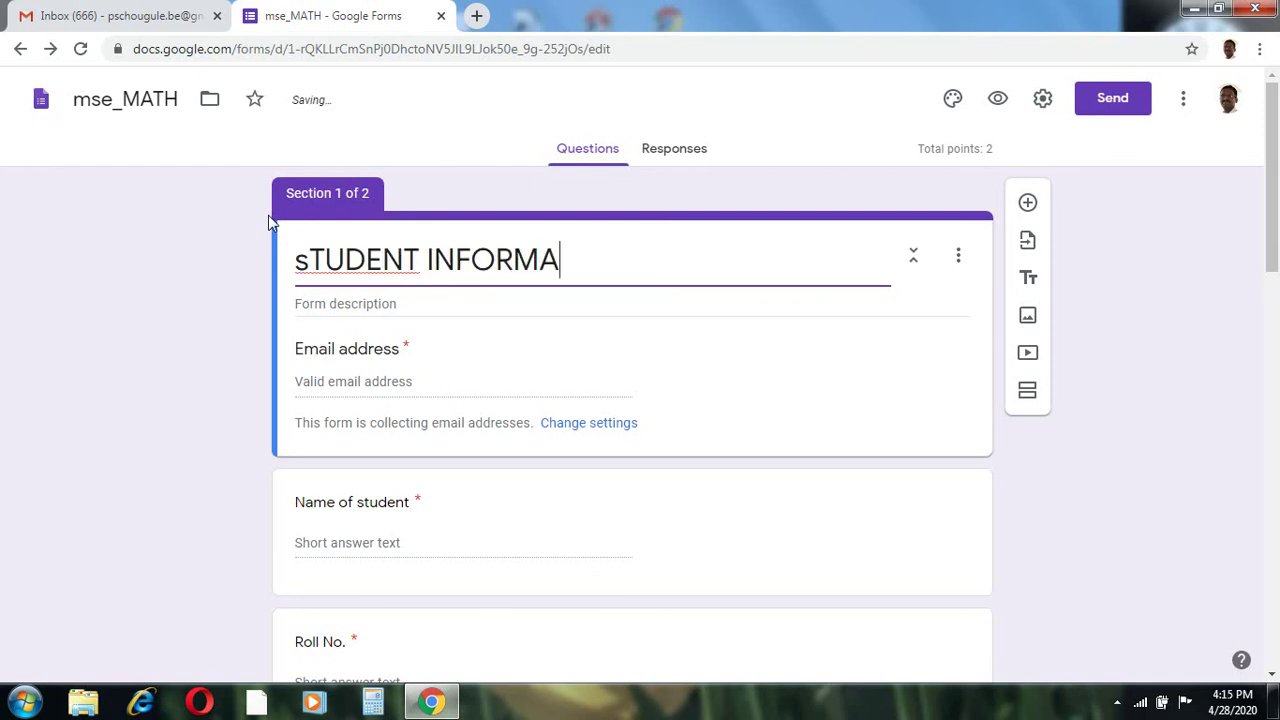
{"action": "type", "text": "TION"}
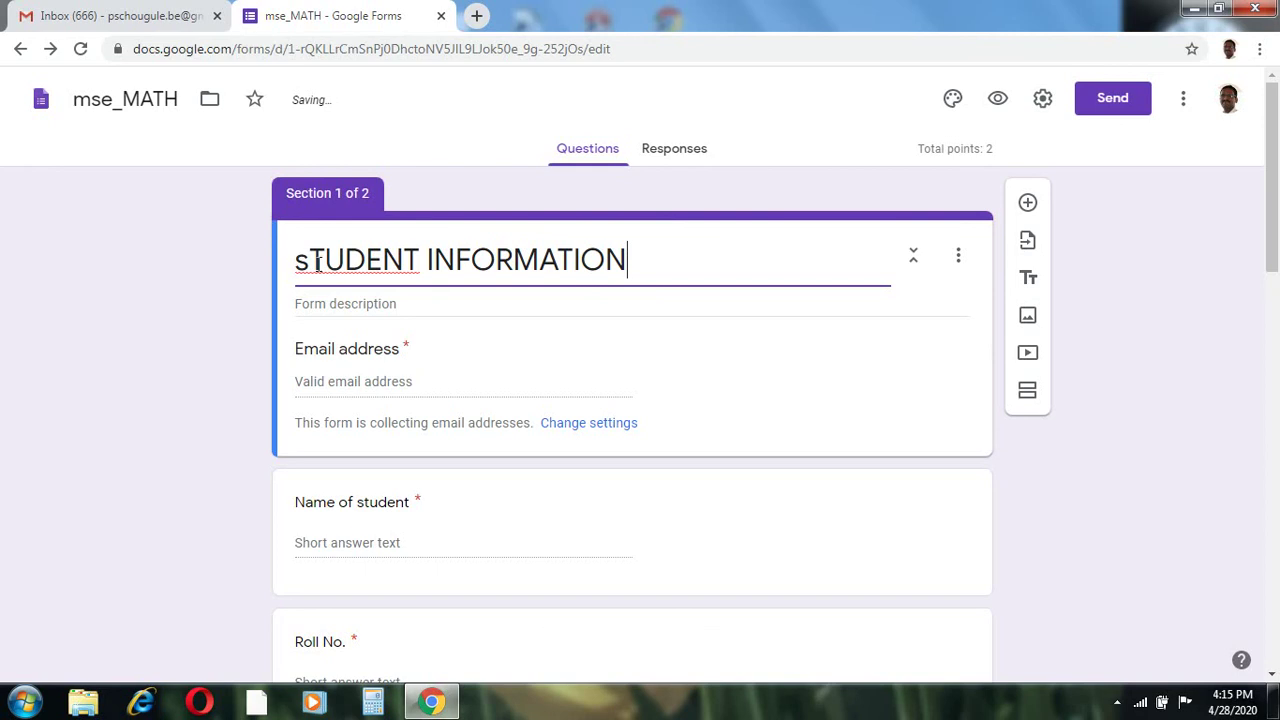
{"action": "left_click", "coordinate": [312, 261]}
{"action": "key", "text": "BackSpace"}
{"action": "type", "text": "S"}
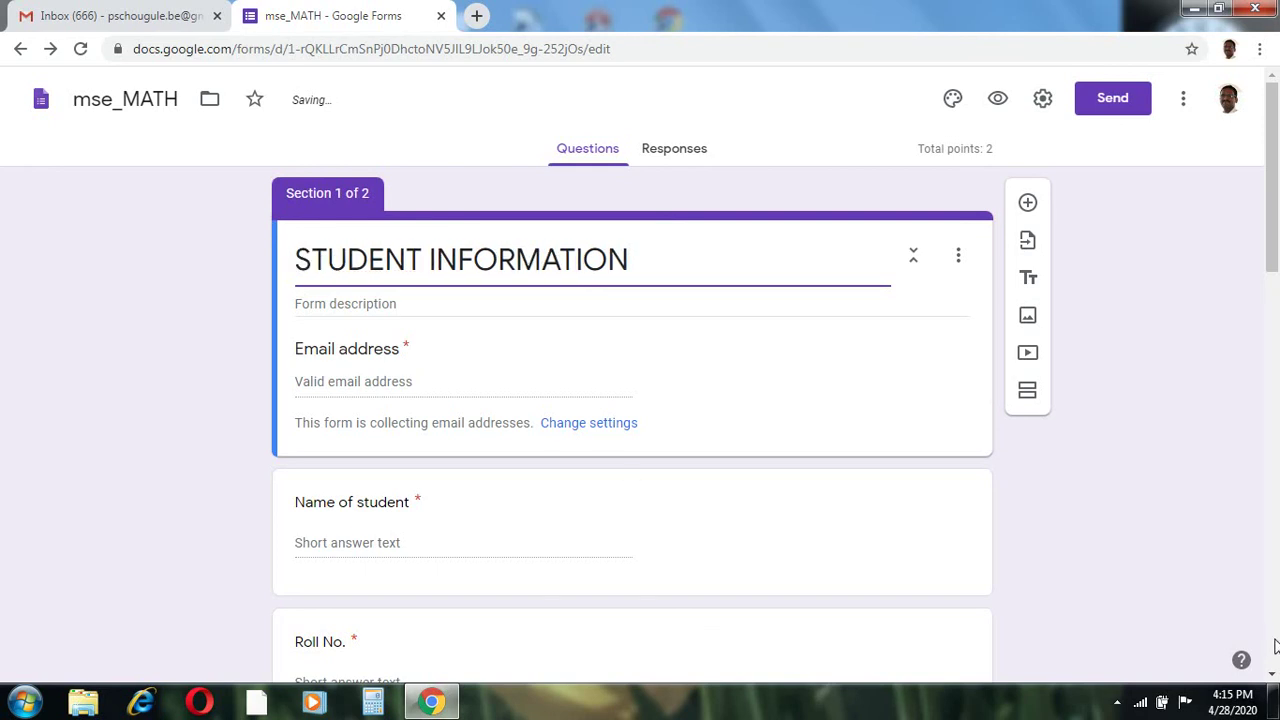
- Turn on shuffled option order for the Roman number 50 question in the MCQ SUBJECT- MATH section
{"action": "scroll", "coordinate": [1275, 645], "scroll_direction": "down", "scroll_amount": 10}
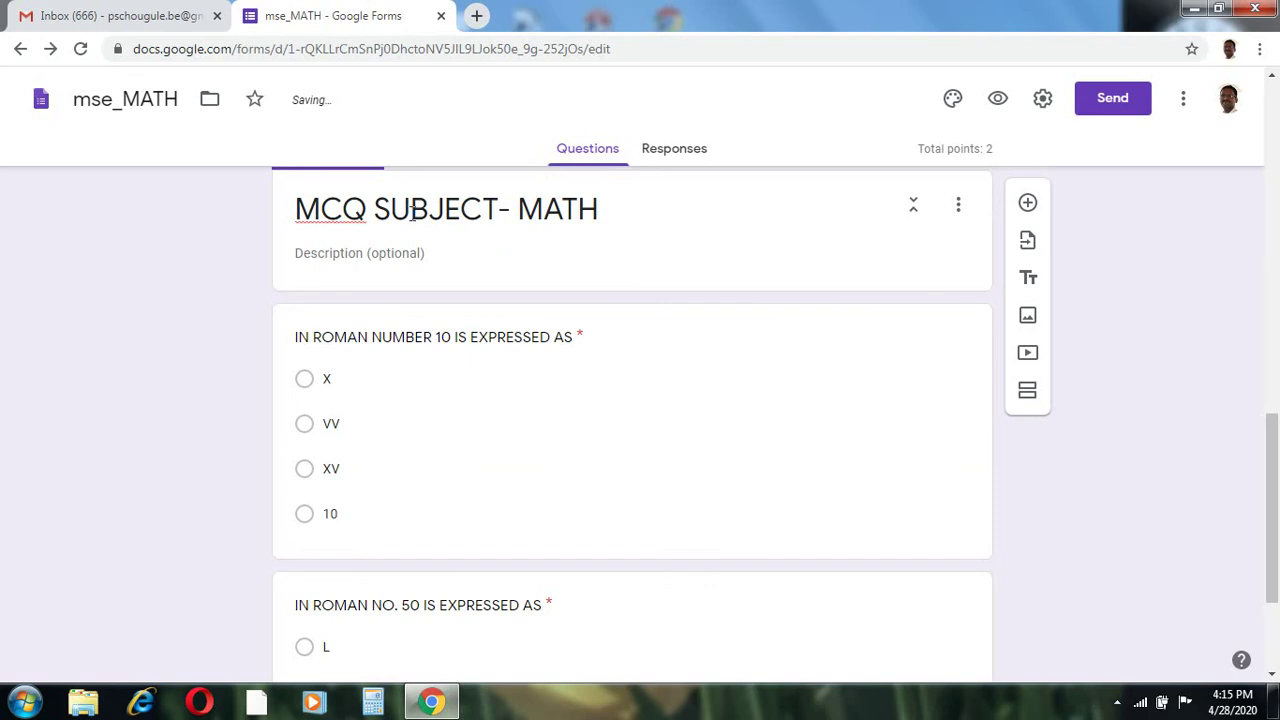
{"action": "left_click", "coordinate": [714, 413]}
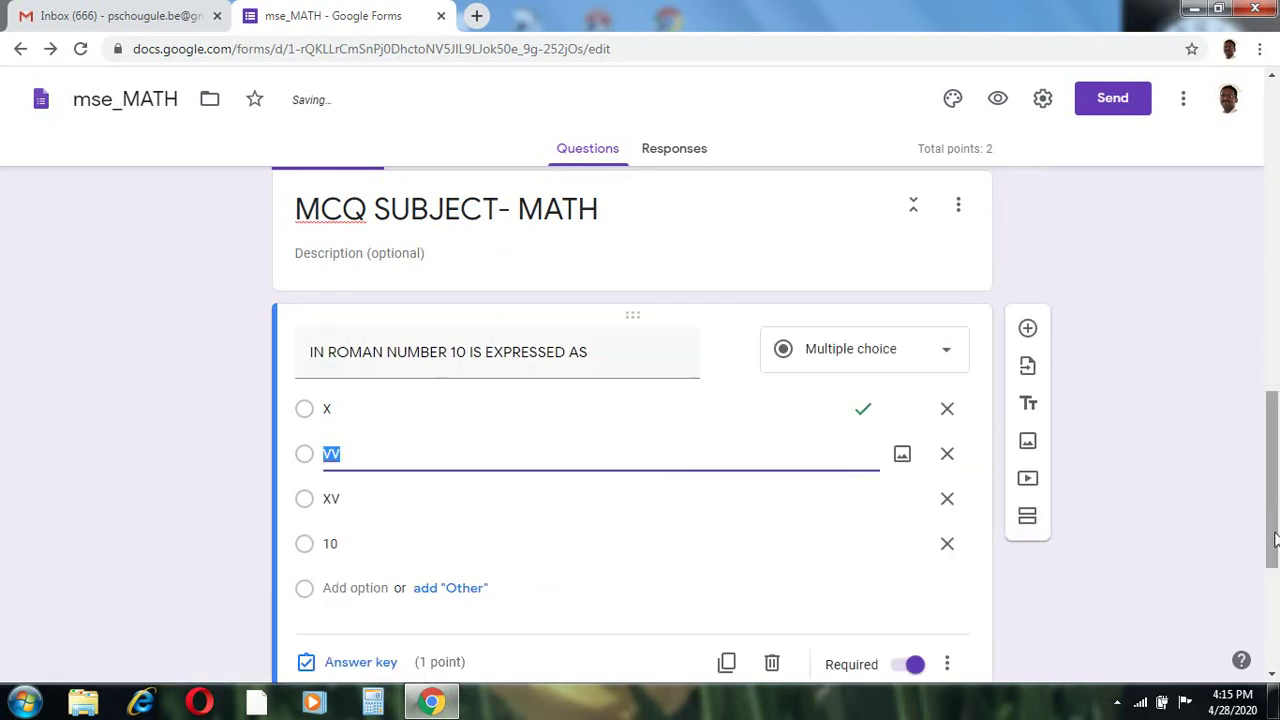
{"action": "scroll", "coordinate": [1275, 540], "scroll_direction": "down", "scroll_amount": 3}
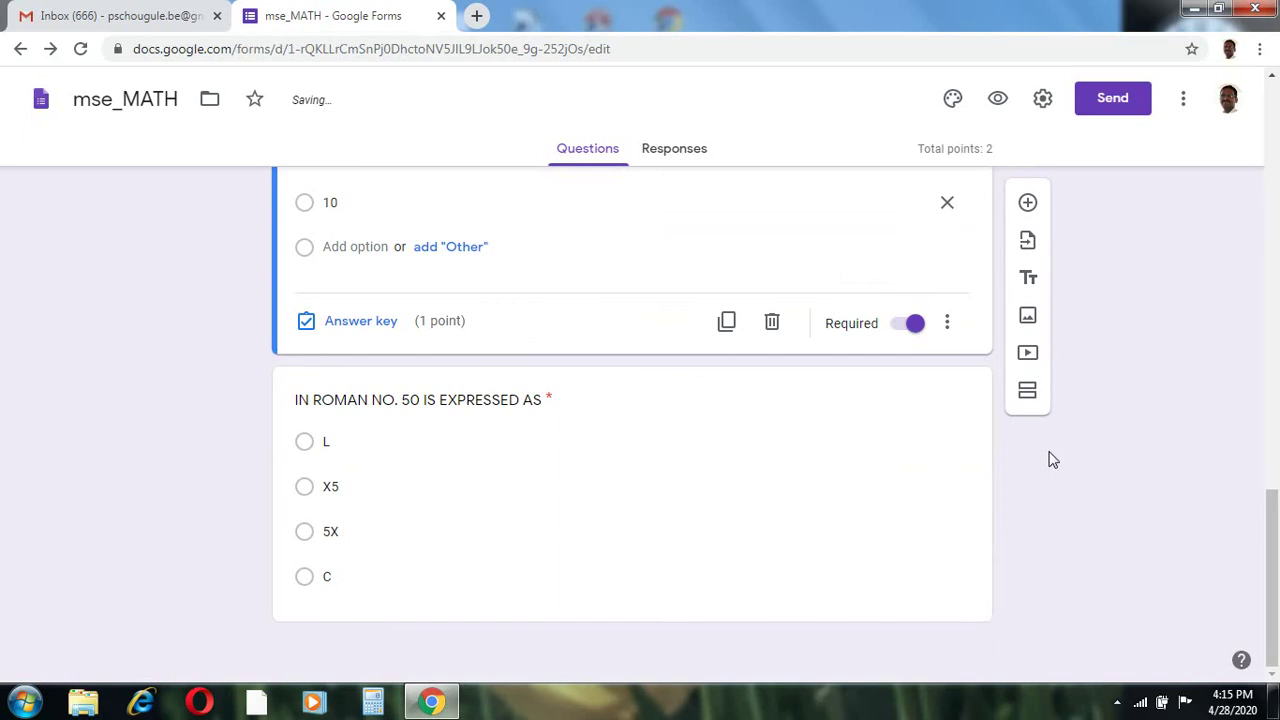
{"action": "left_click", "coordinate": [891, 517]}
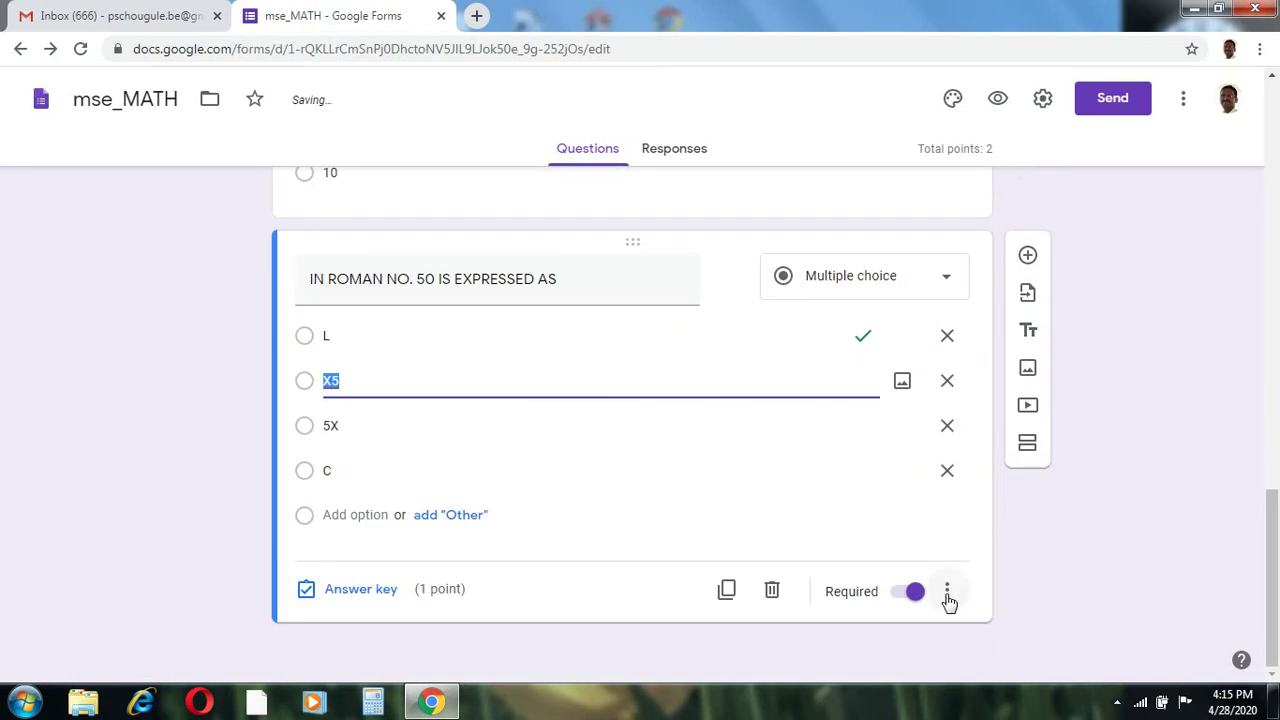
{"action": "left_click", "coordinate": [949, 603]}
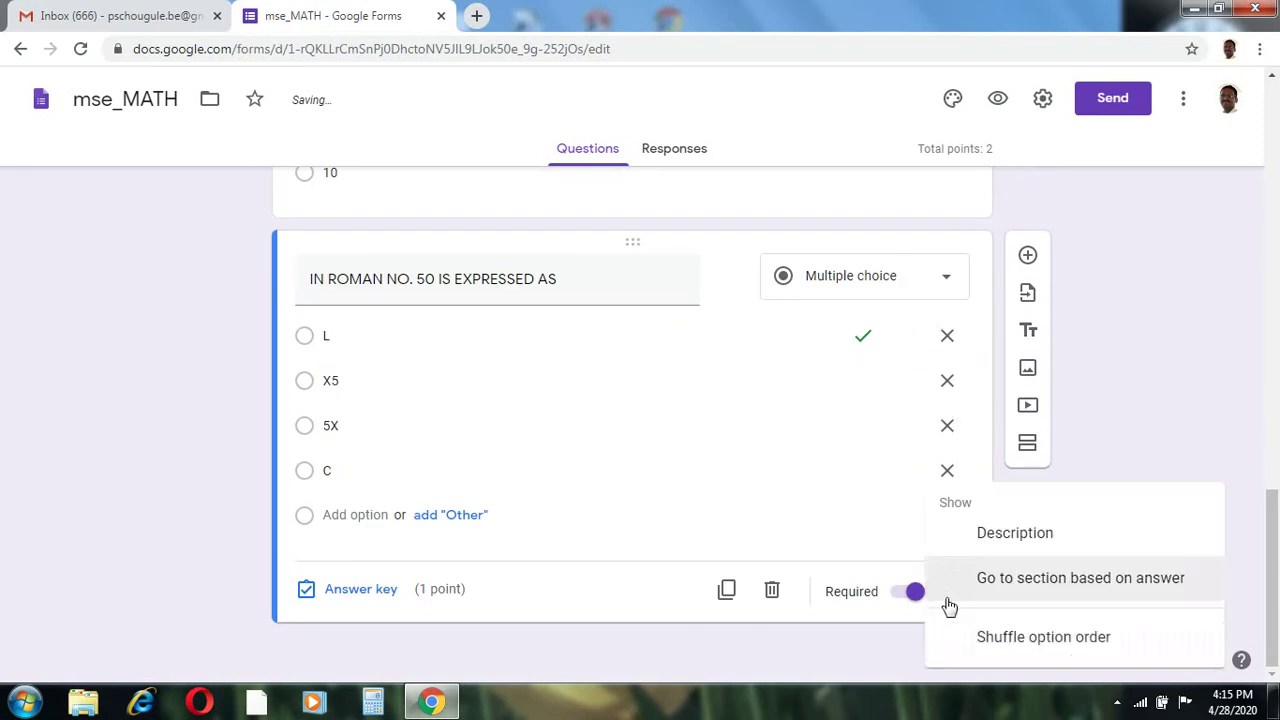
{"action": "left_click", "coordinate": [1020, 640]}
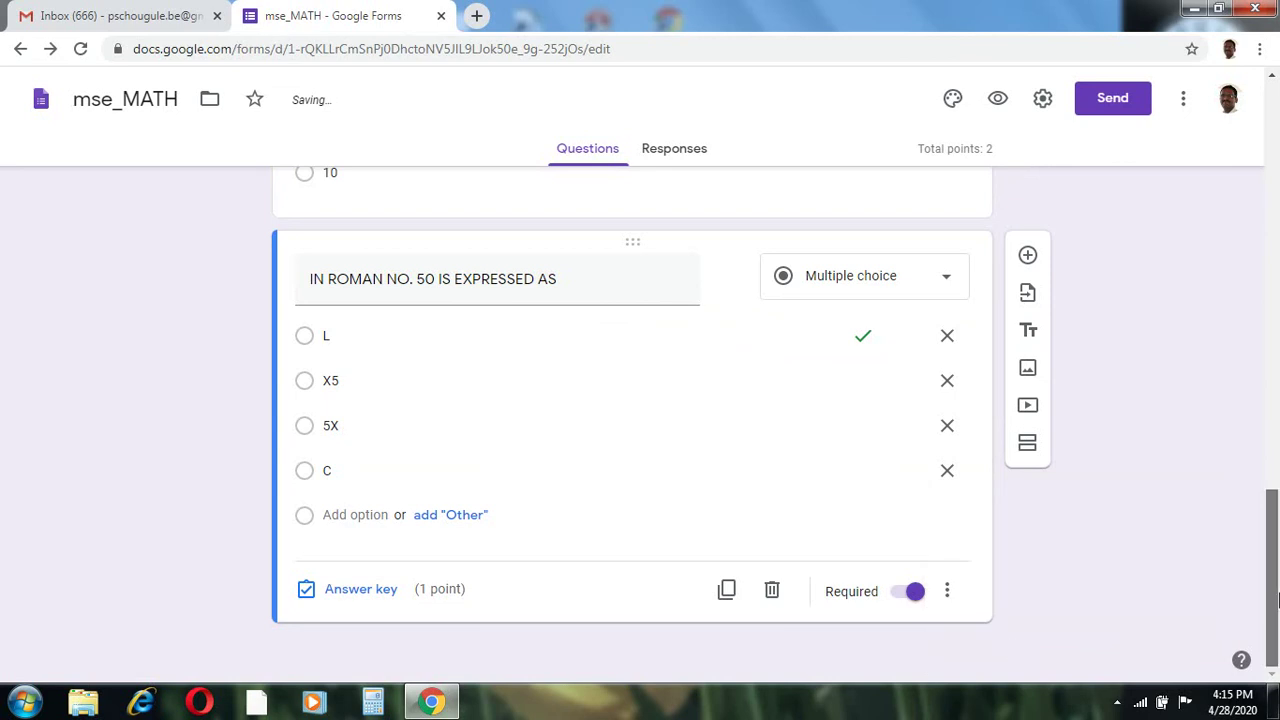
- Preview the form as respondents see it and return to the editor
{"action": "left_click_drag", "start_coordinate": [1273, 565], "coordinate": [1276, 152]}
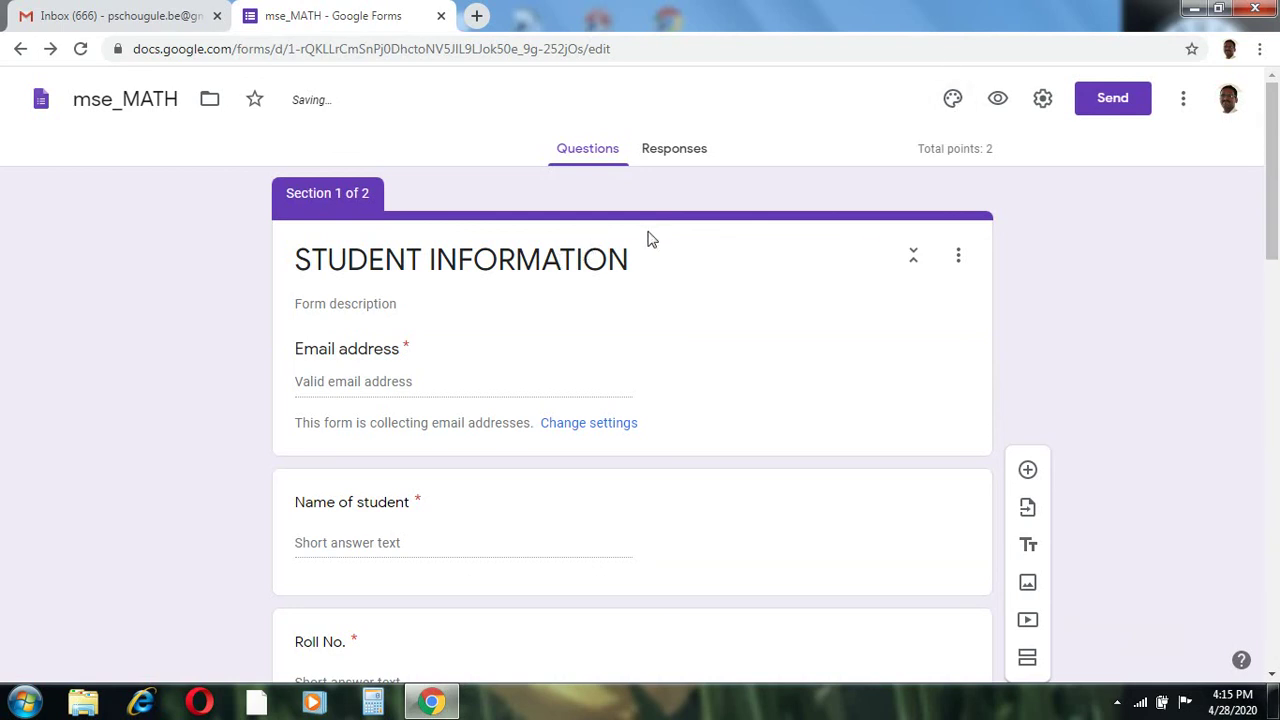
{"action": "left_click", "coordinate": [999, 112]}
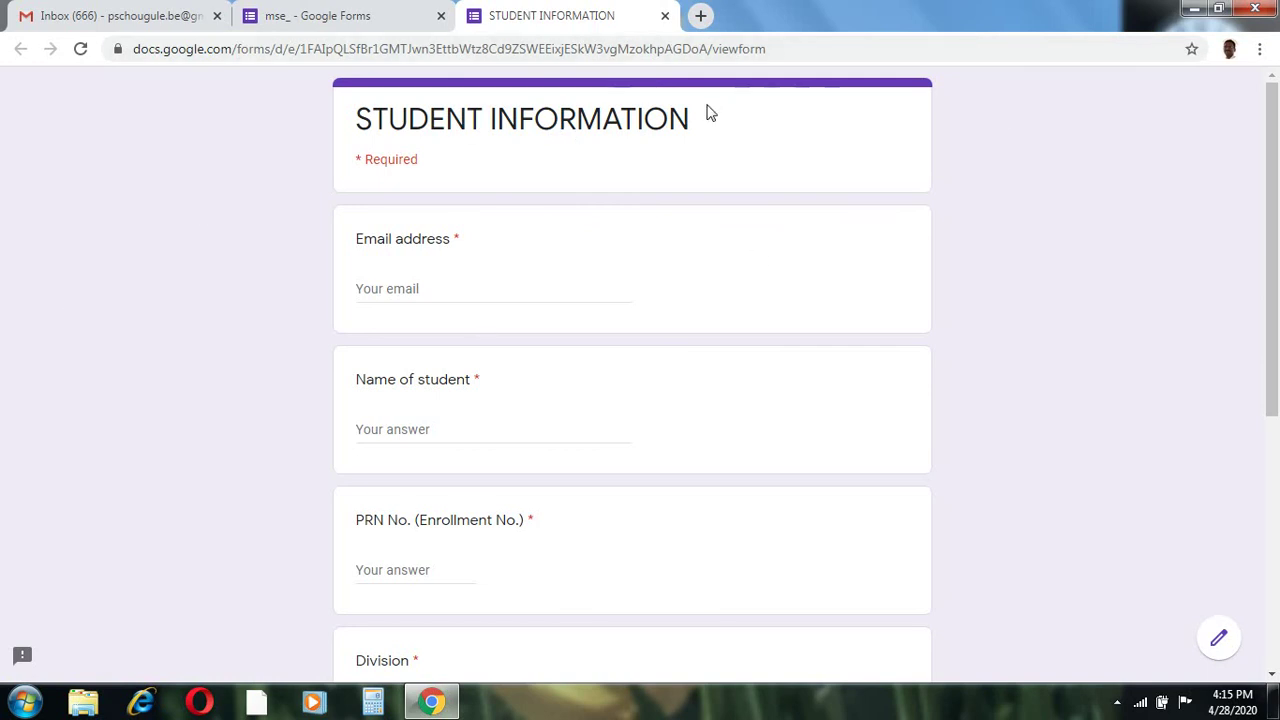
{"action": "left_click", "coordinate": [665, 16]}
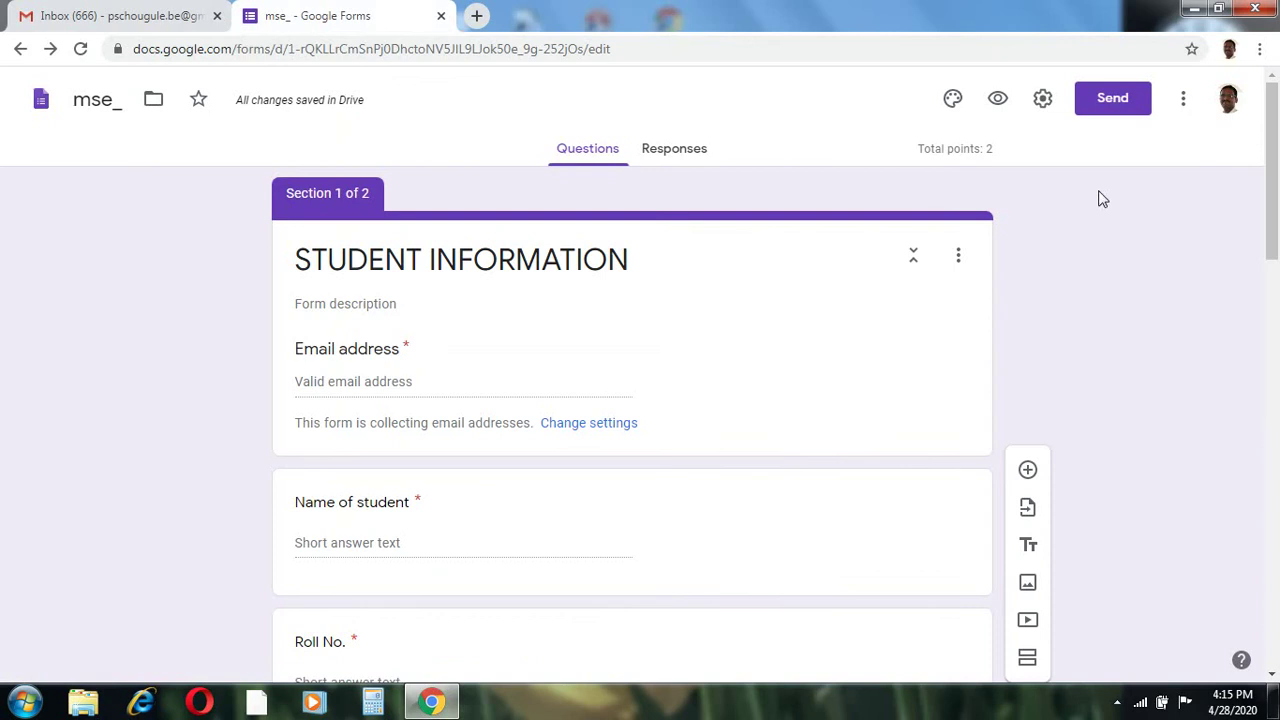
- Upload the desktop image "college logo front" as the form's header, with the crop area moved to the upper part of the picture
{"action": "left_click", "coordinate": [958, 104]}
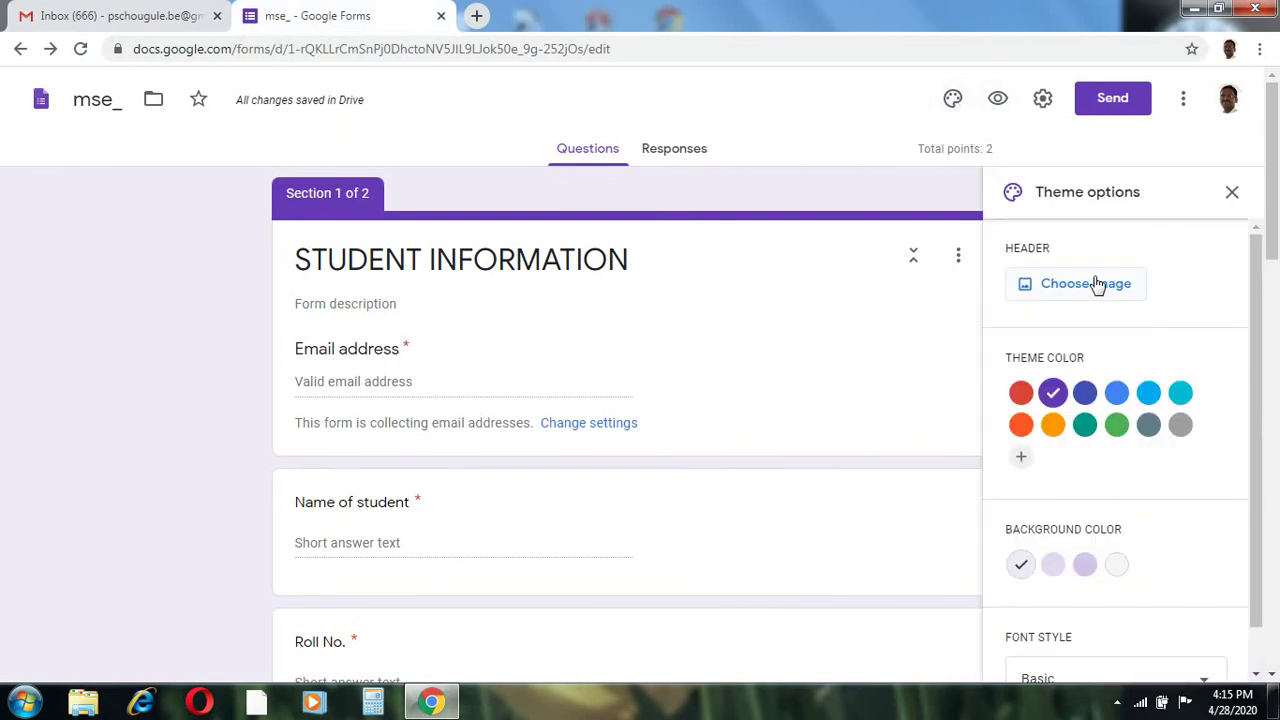
{"action": "left_click", "coordinate": [1097, 285]}
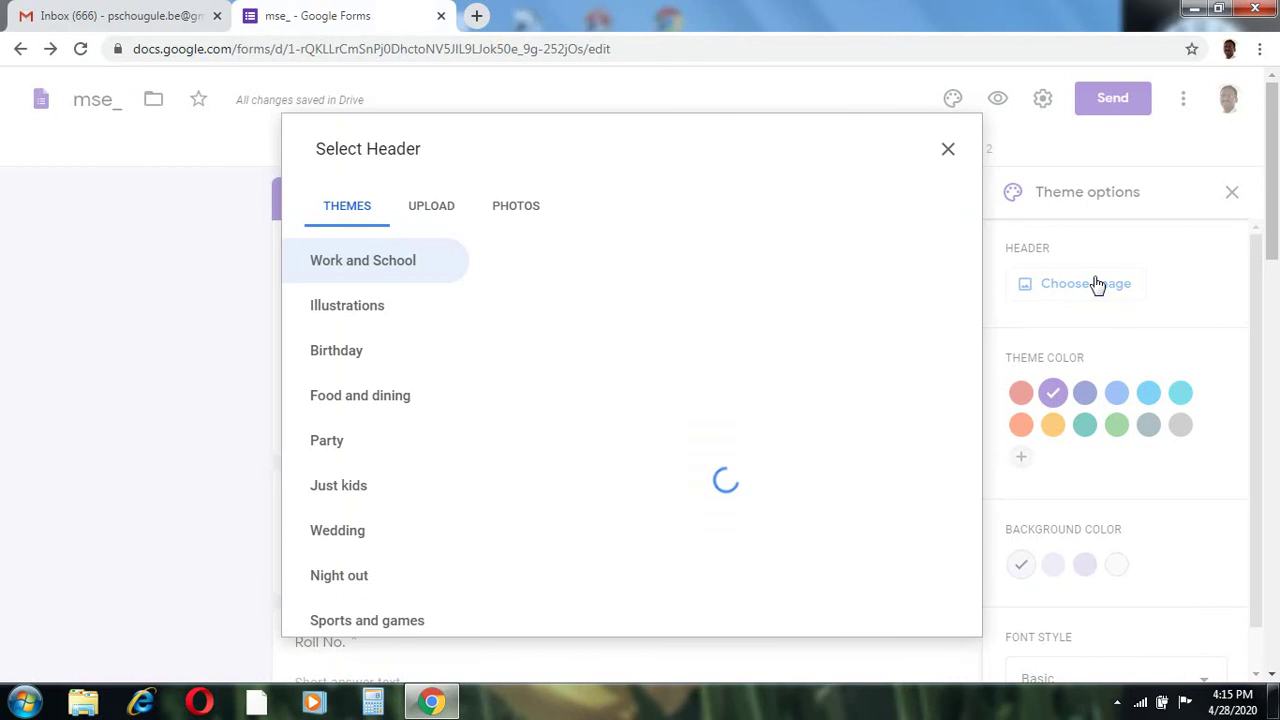
{"action": "left_click", "coordinate": [433, 212]}
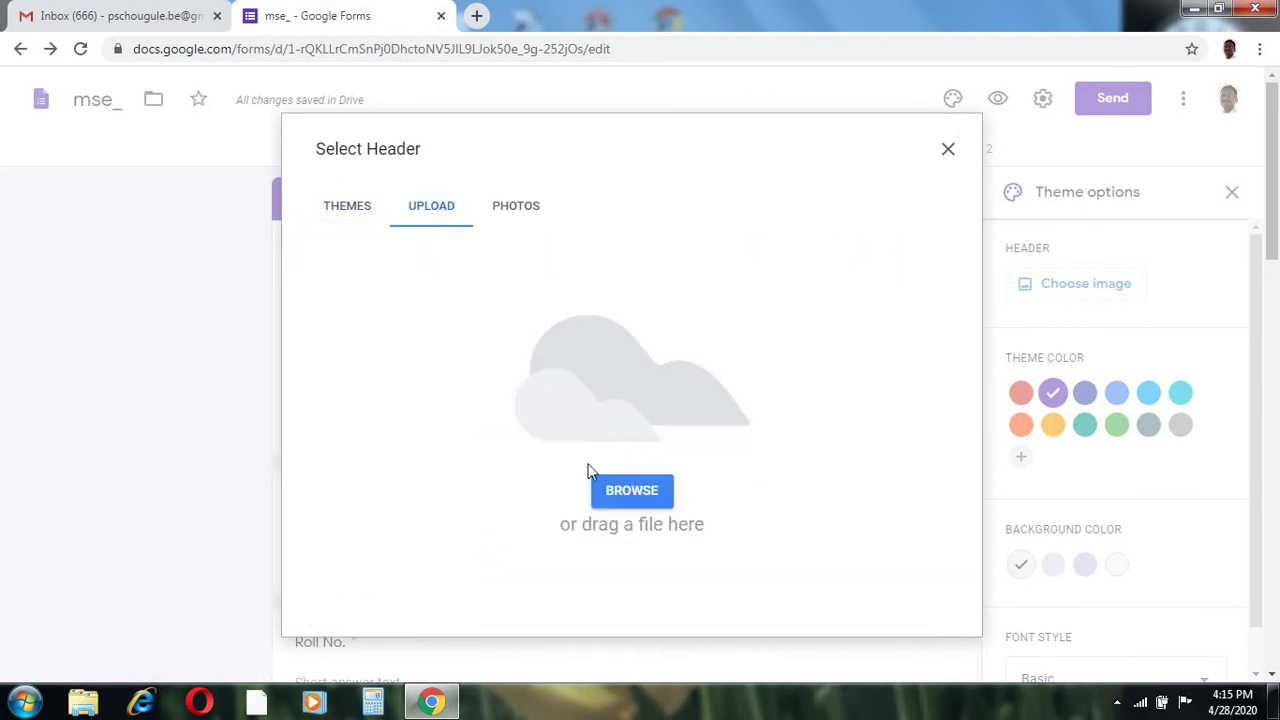
{"action": "left_click", "coordinate": [617, 499]}
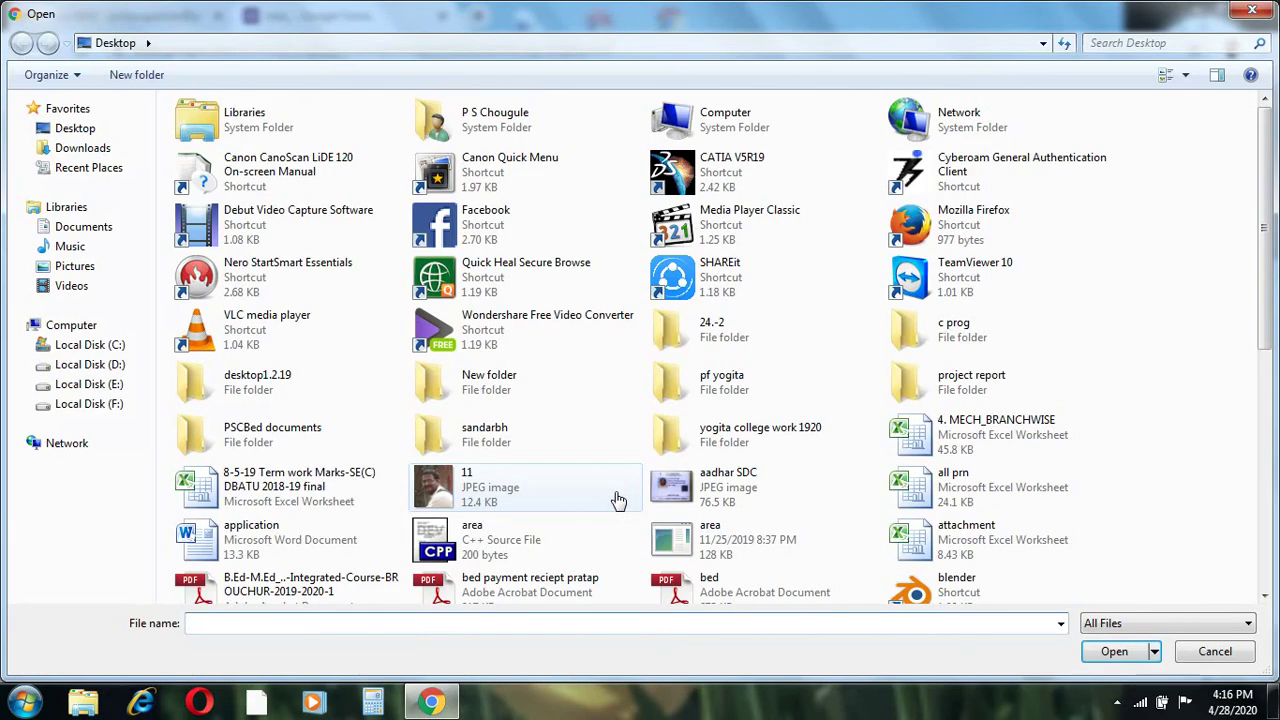
{"action": "type", "text": "cam"}
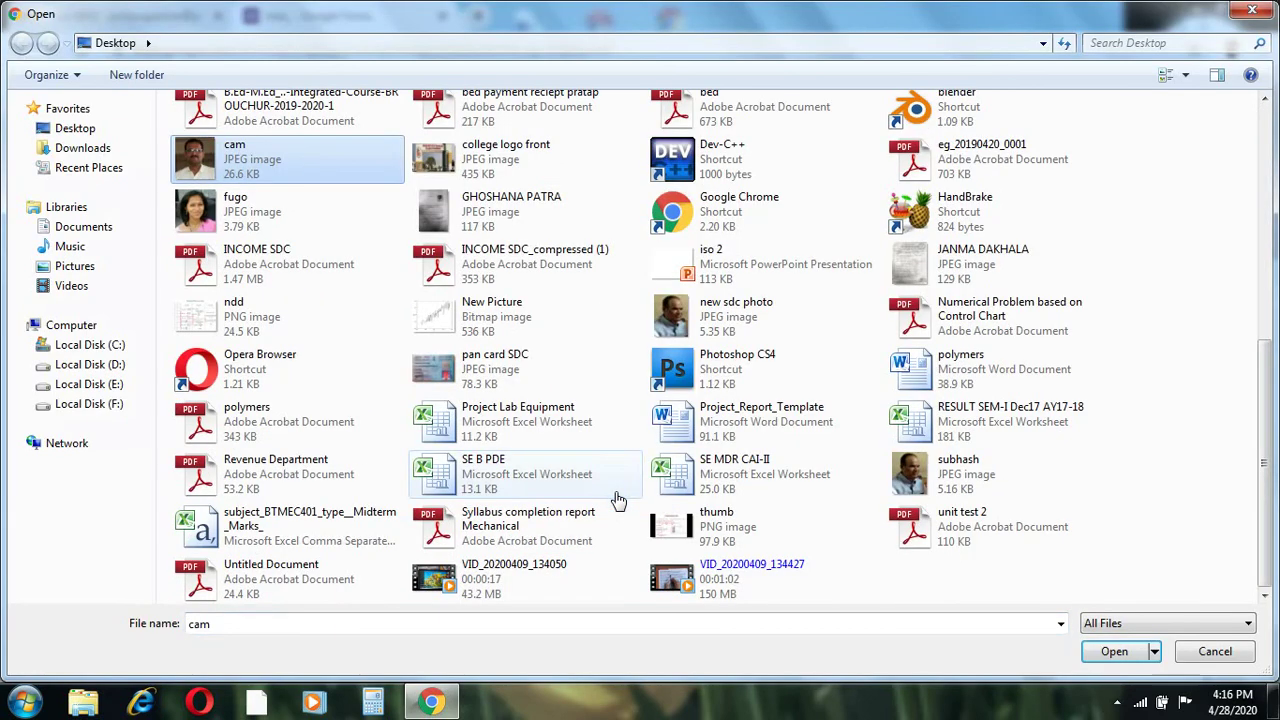
{"action": "left_click", "coordinate": [519, 163]}
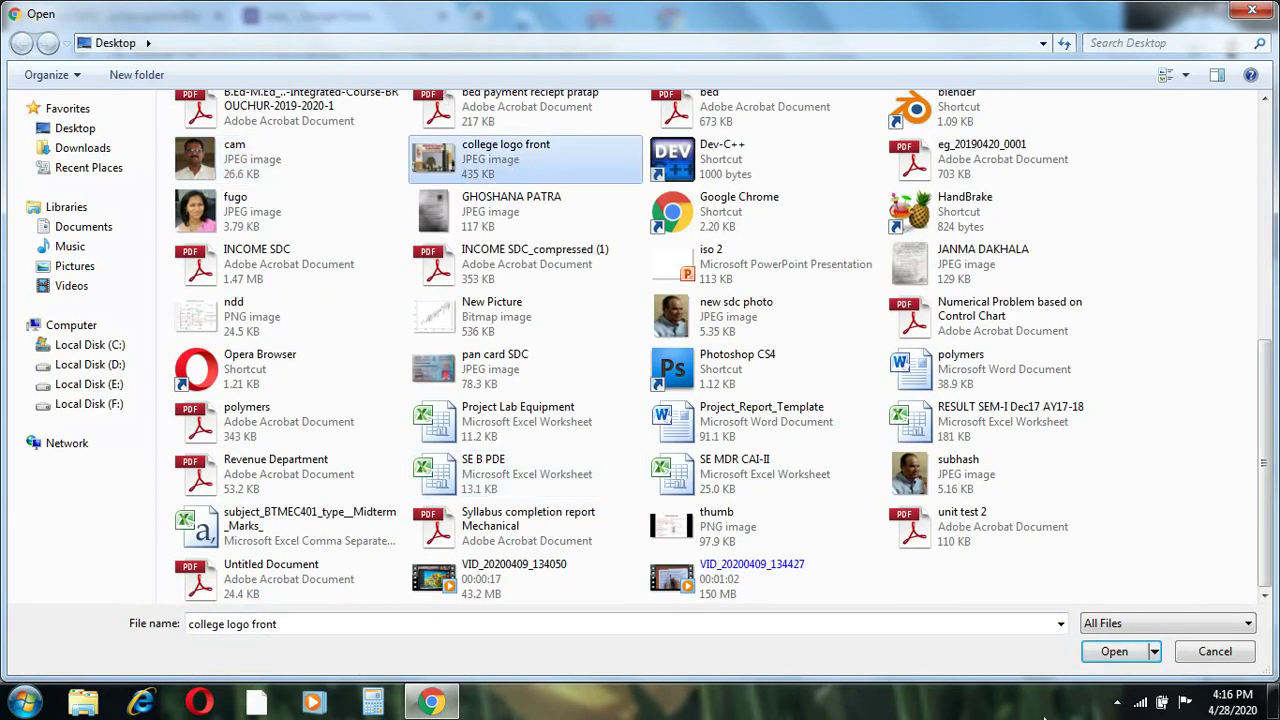
{"action": "left_click", "coordinate": [1125, 652]}
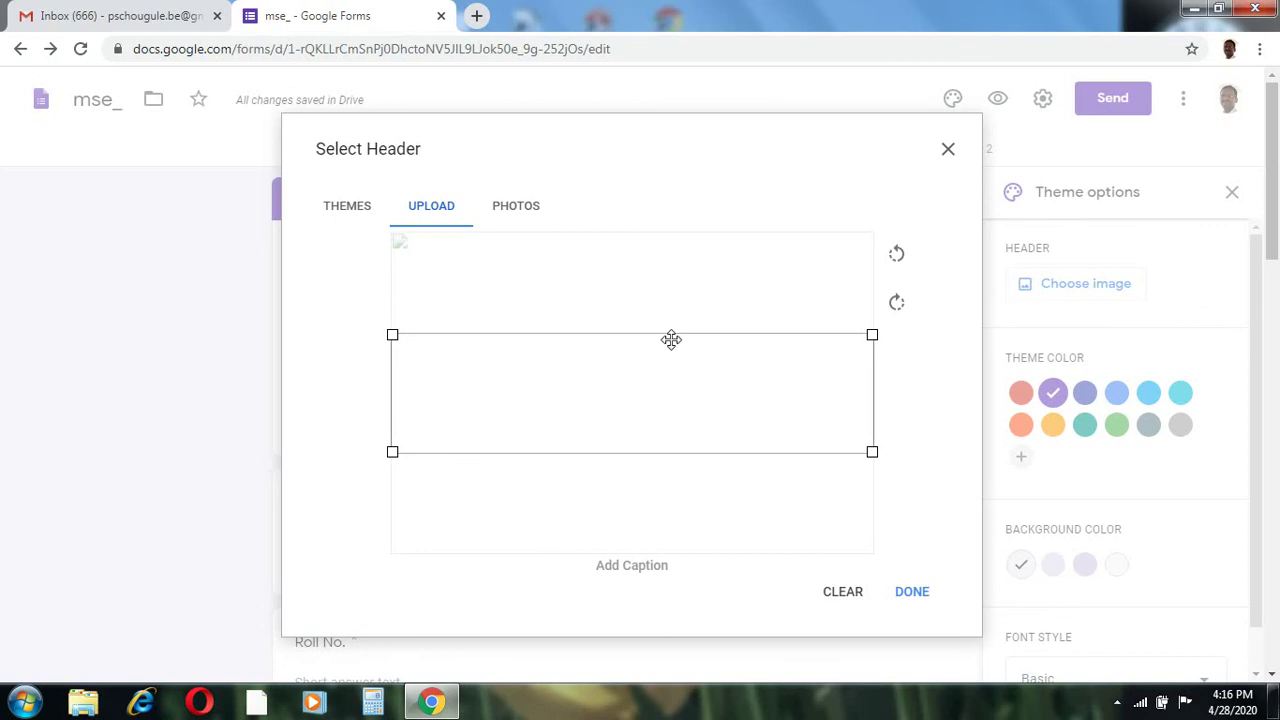
{"action": "left_click_drag", "start_coordinate": [671, 340], "coordinate": [667, 256]}
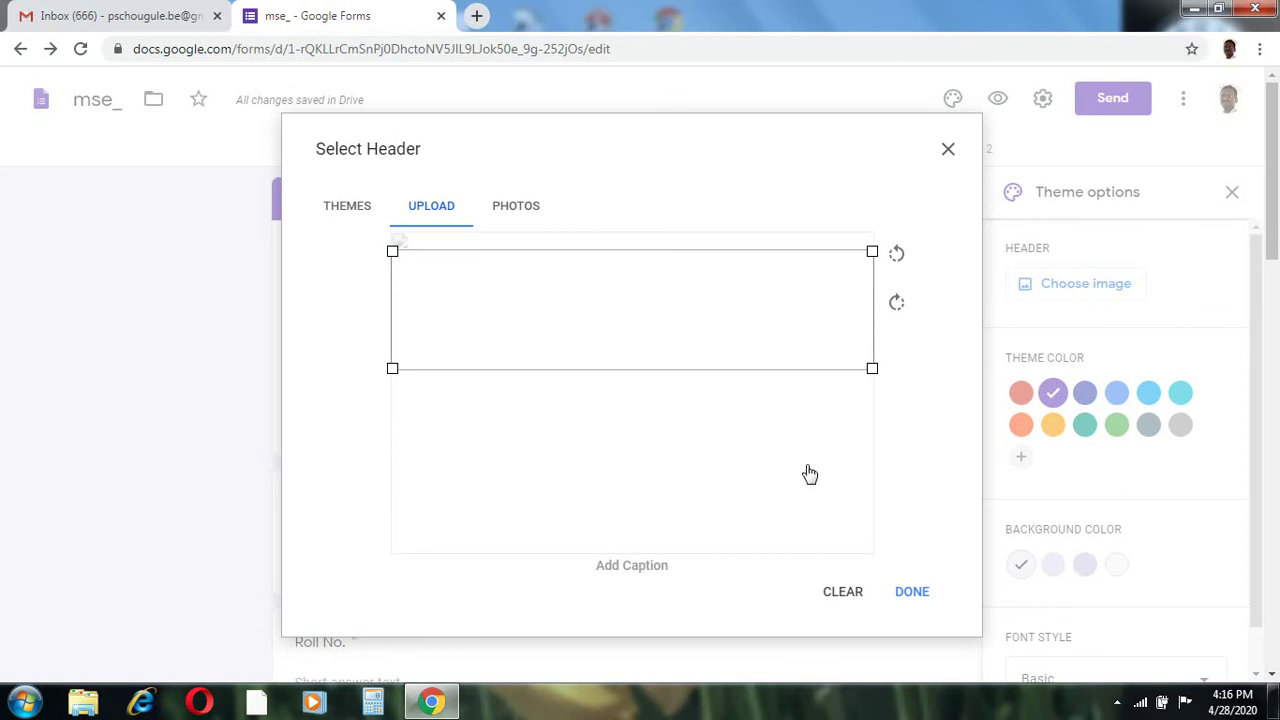
{"action": "left_click", "coordinate": [913, 592]}
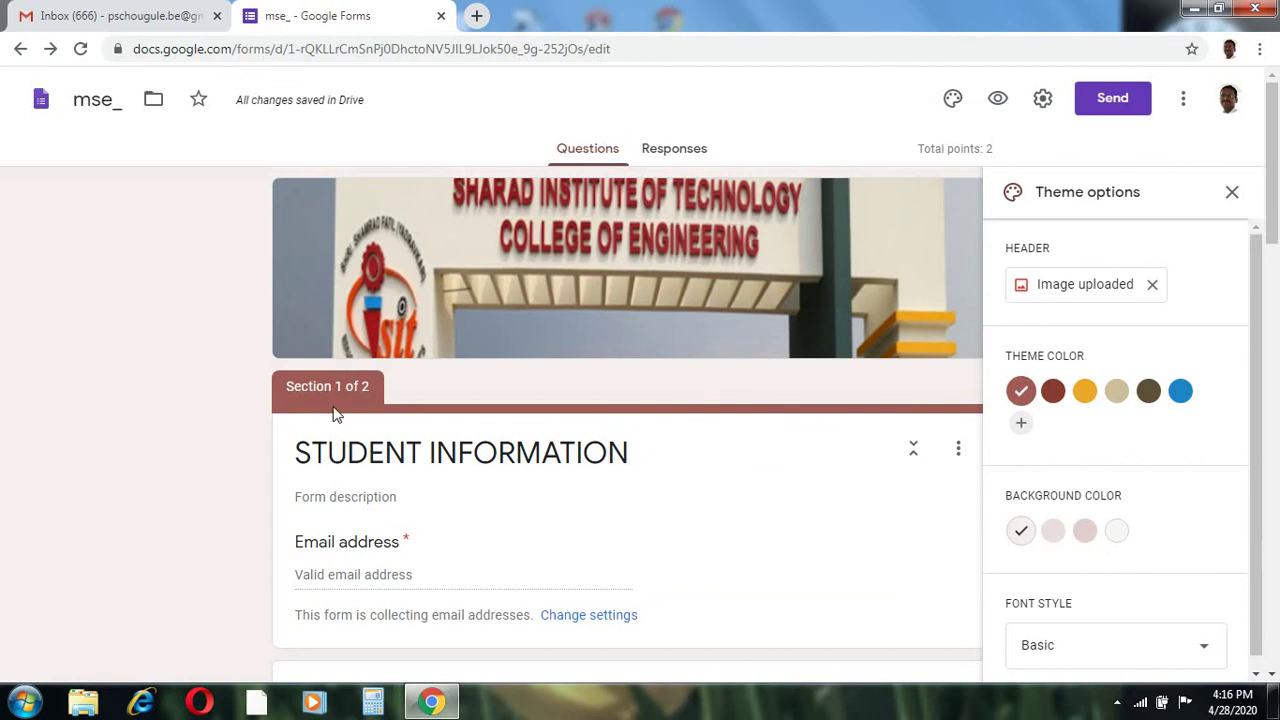
- Add #ff0000 as the form's custom theme color and set the background color to light gray
{"action": "left_click", "coordinate": [1023, 426]}
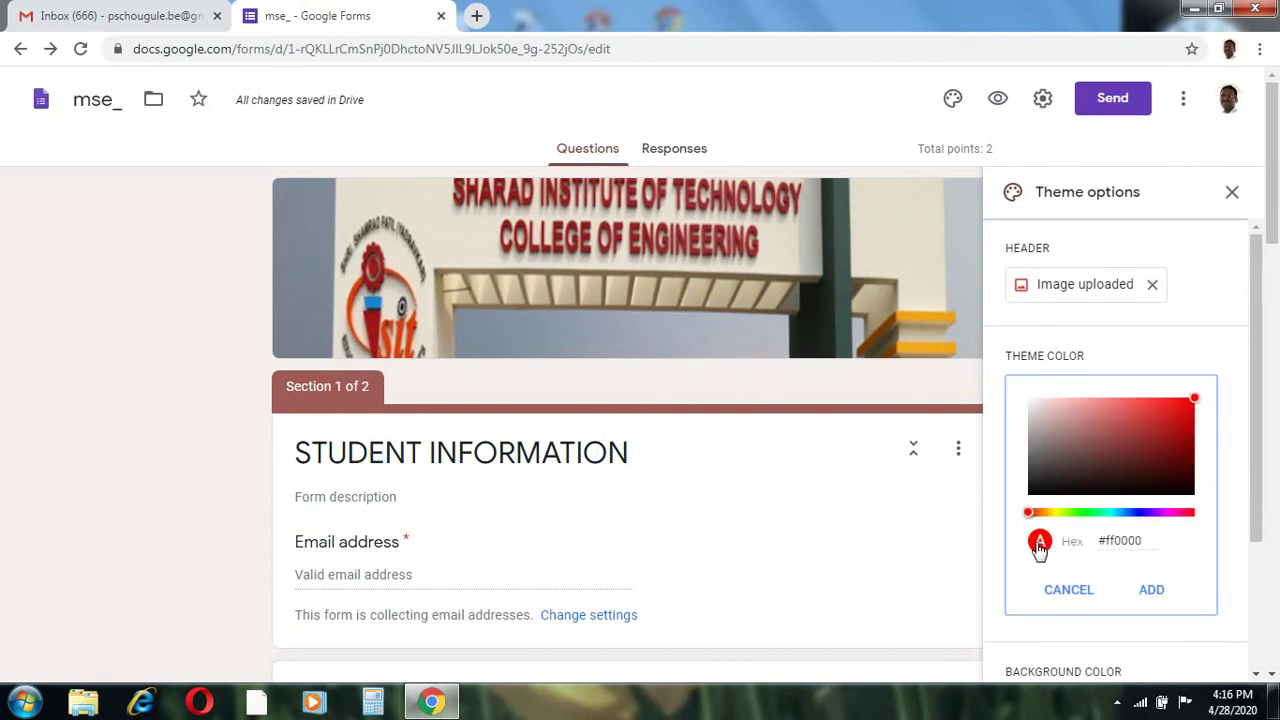
{"action": "left_click", "coordinate": [1151, 591]}
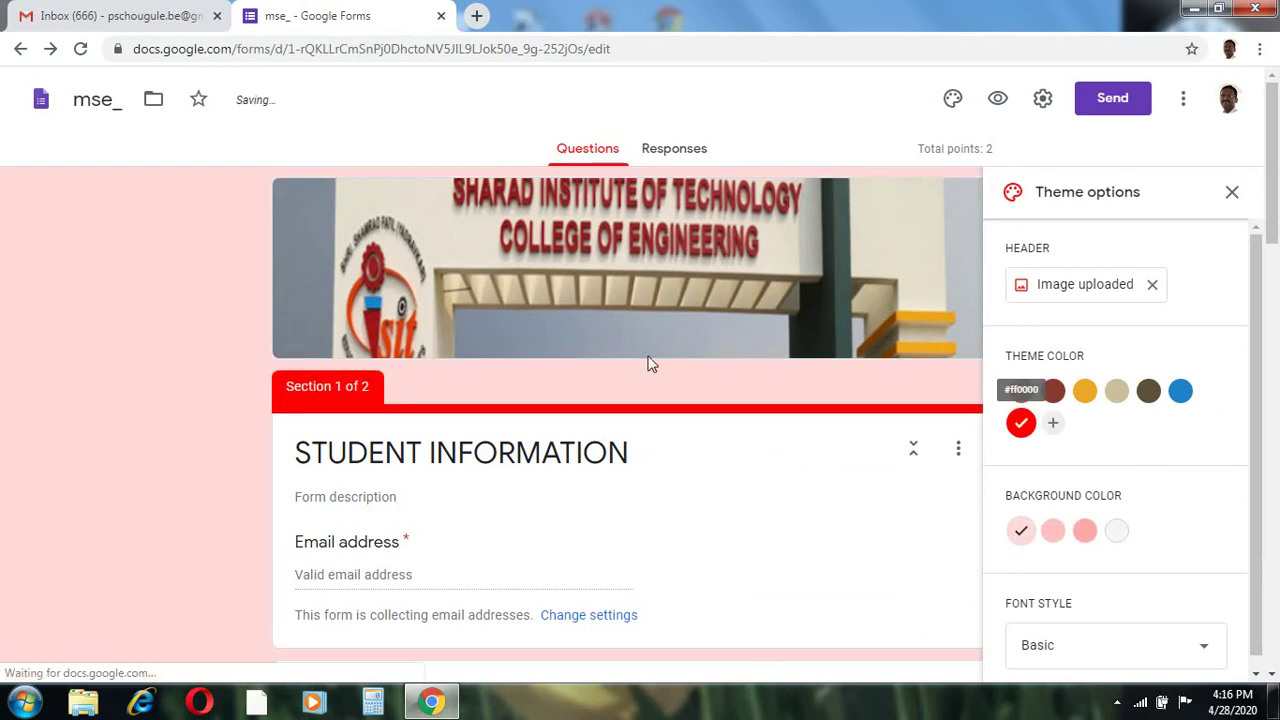
{"action": "left_click", "coordinate": [1055, 533]}
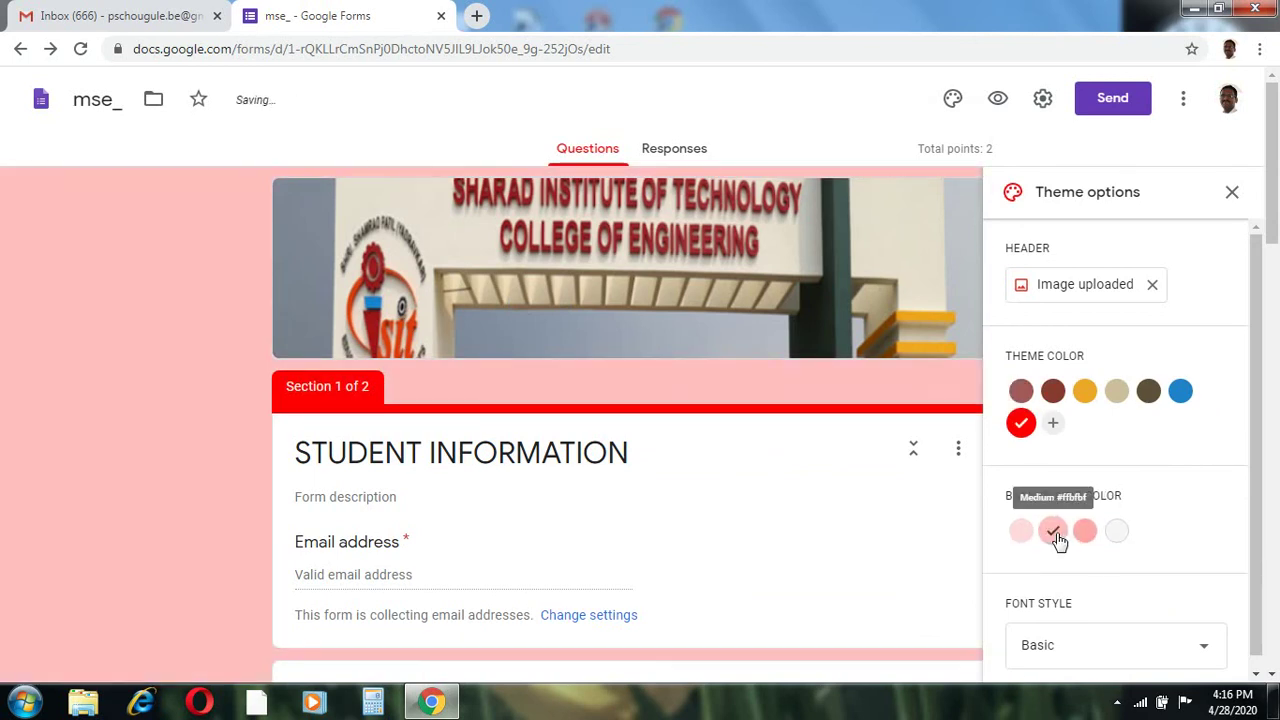
{"action": "left_click", "coordinate": [1114, 535]}
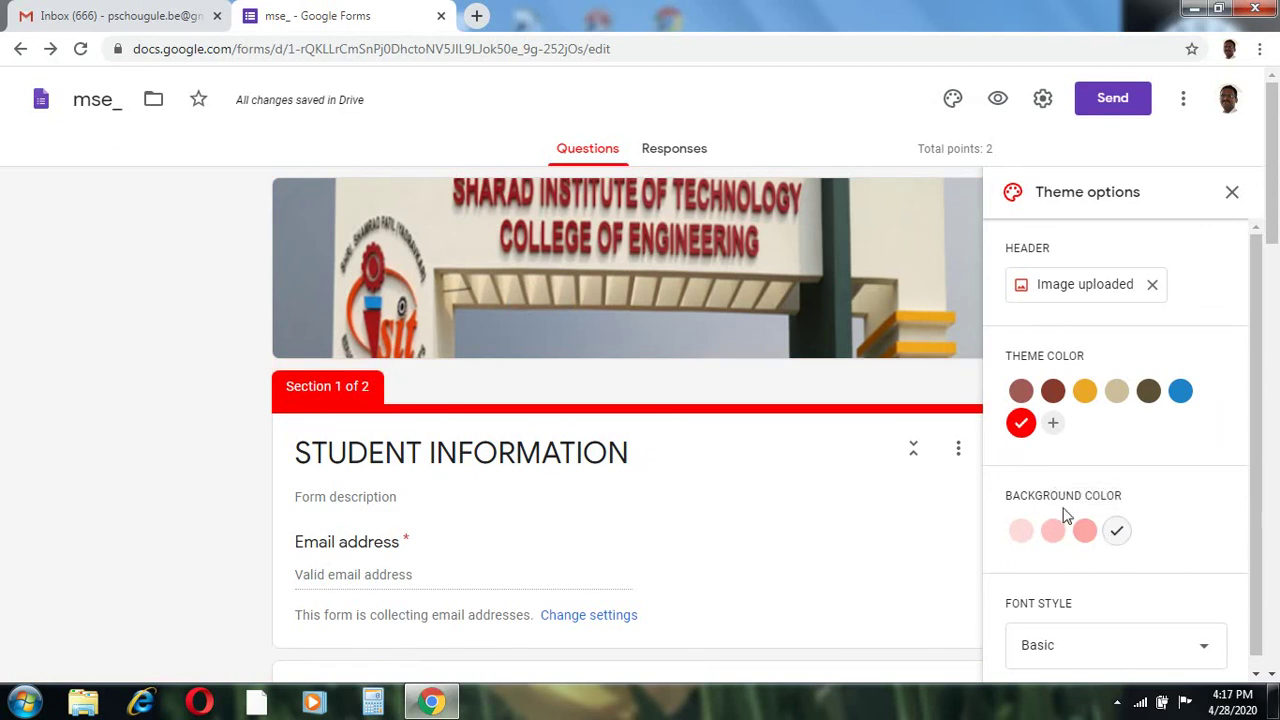
- Choose Basic as the form's font style and close the theme options
{"action": "double_click", "coordinate": [1249, 671]}
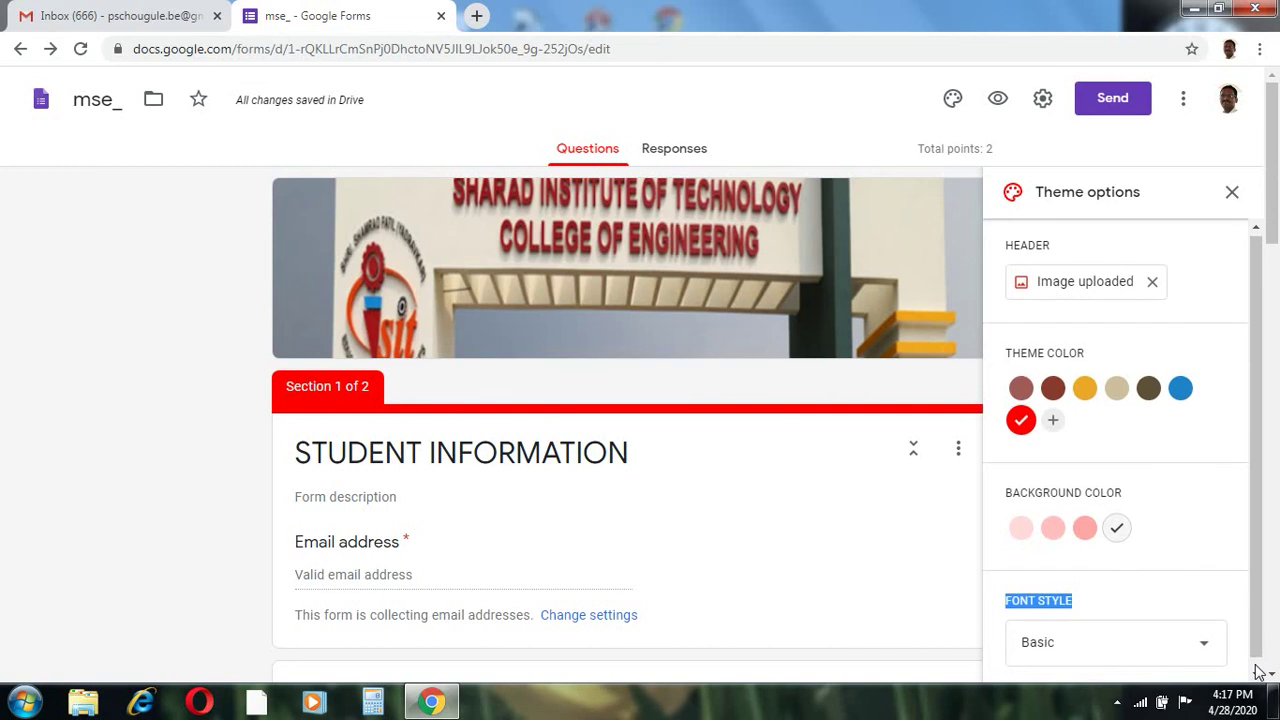
{"action": "scroll", "coordinate": [1255, 668], "scroll_direction": "down", "scroll_amount": 1}
{"action": "left_click", "coordinate": [1193, 637]}
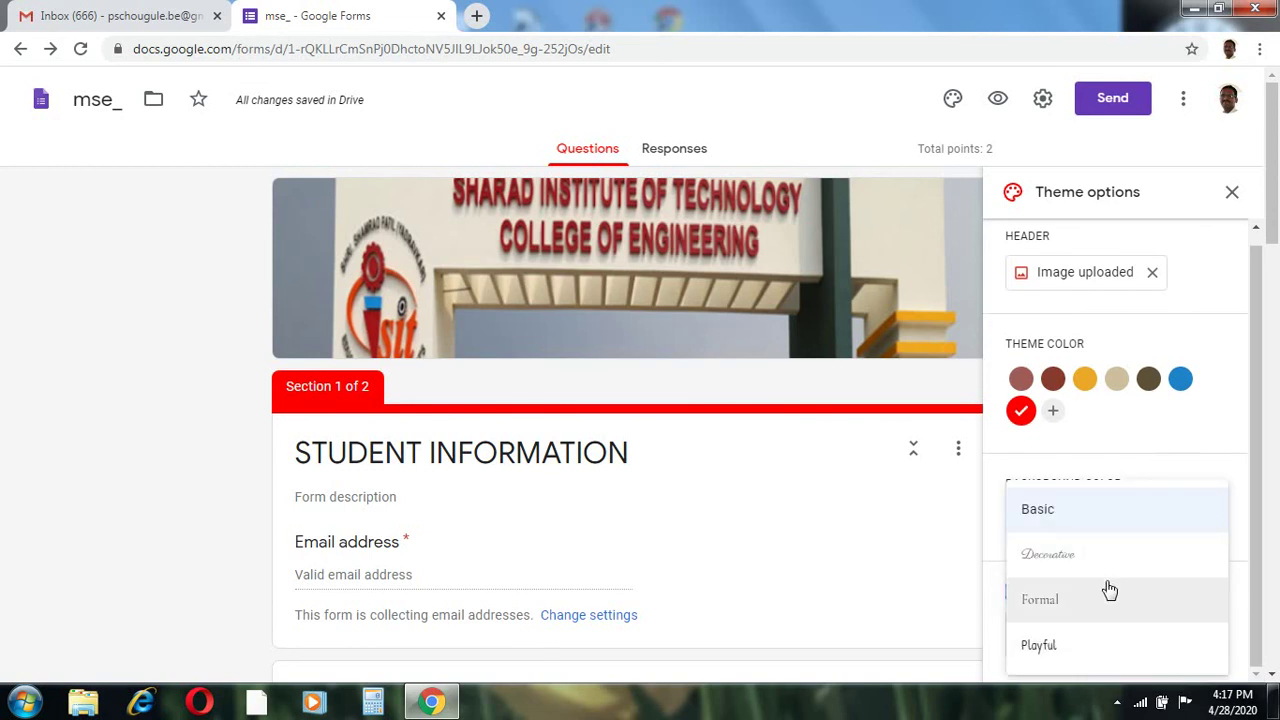
{"action": "left_click", "coordinate": [1082, 508]}
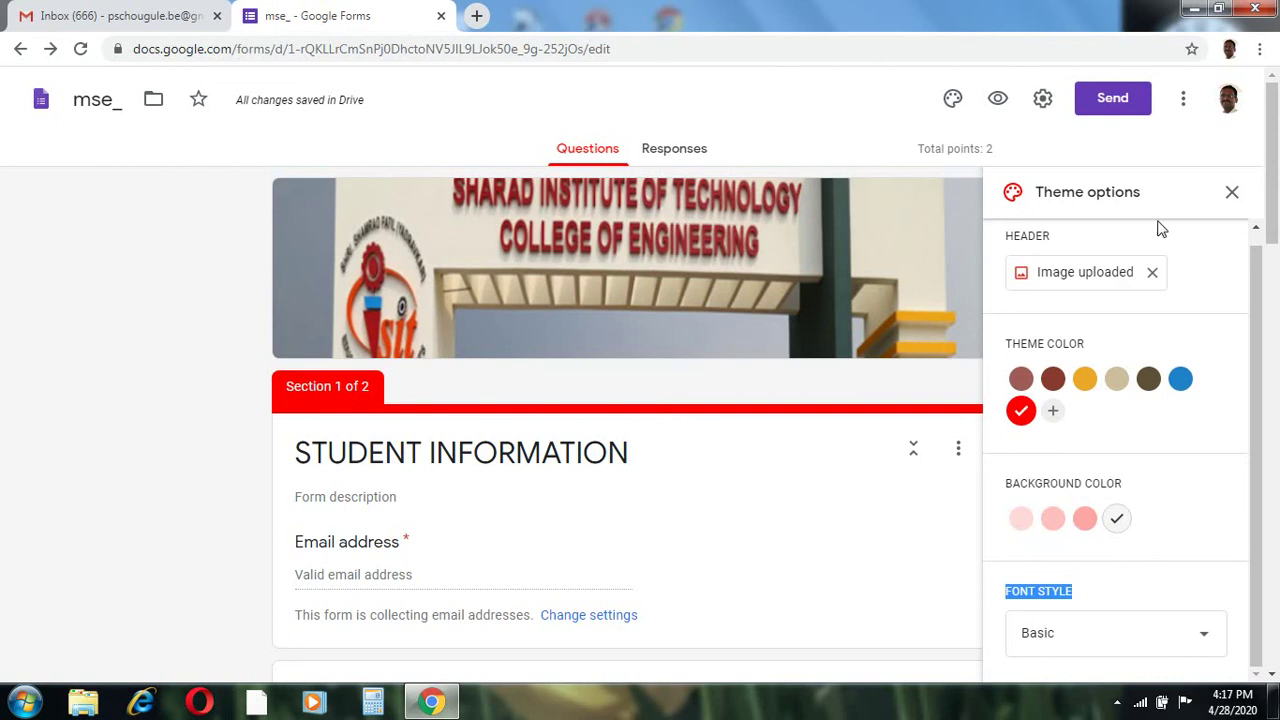
{"action": "left_click", "coordinate": [1232, 193]}
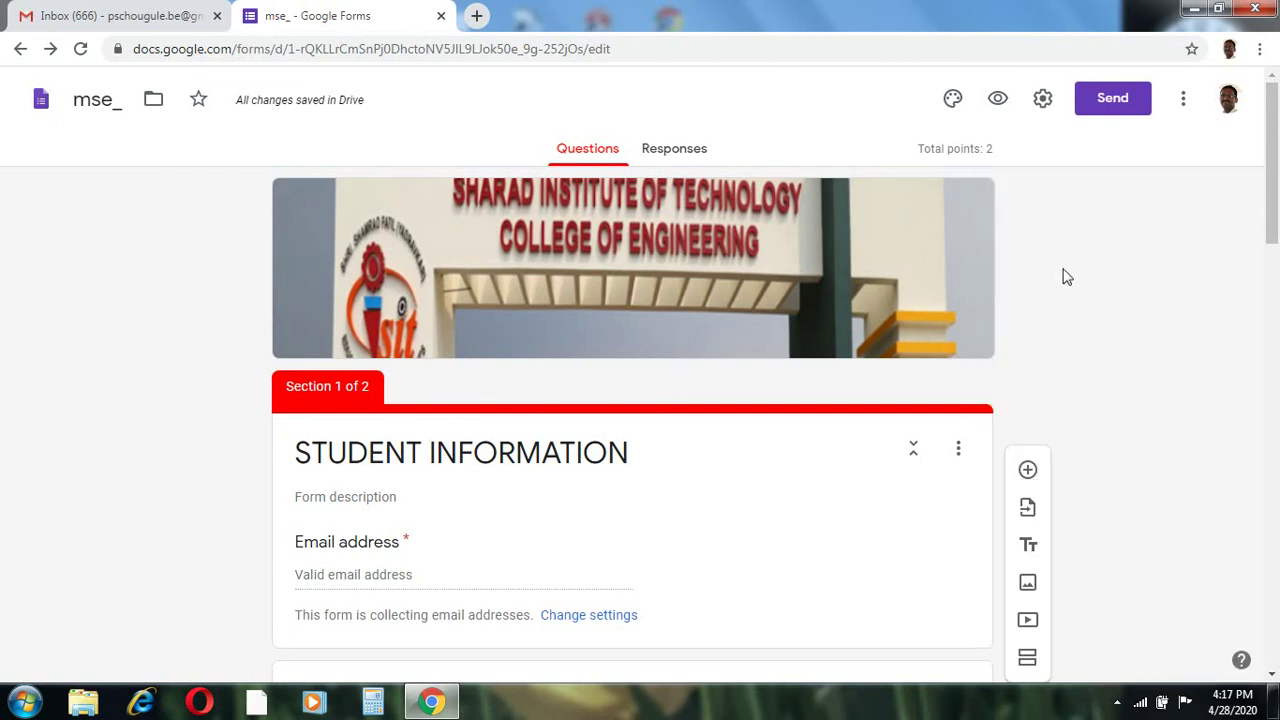
- Review the form's General, Presentation and Quizzes settings and save them as they are
{"action": "left_click", "coordinate": [1041, 101]}
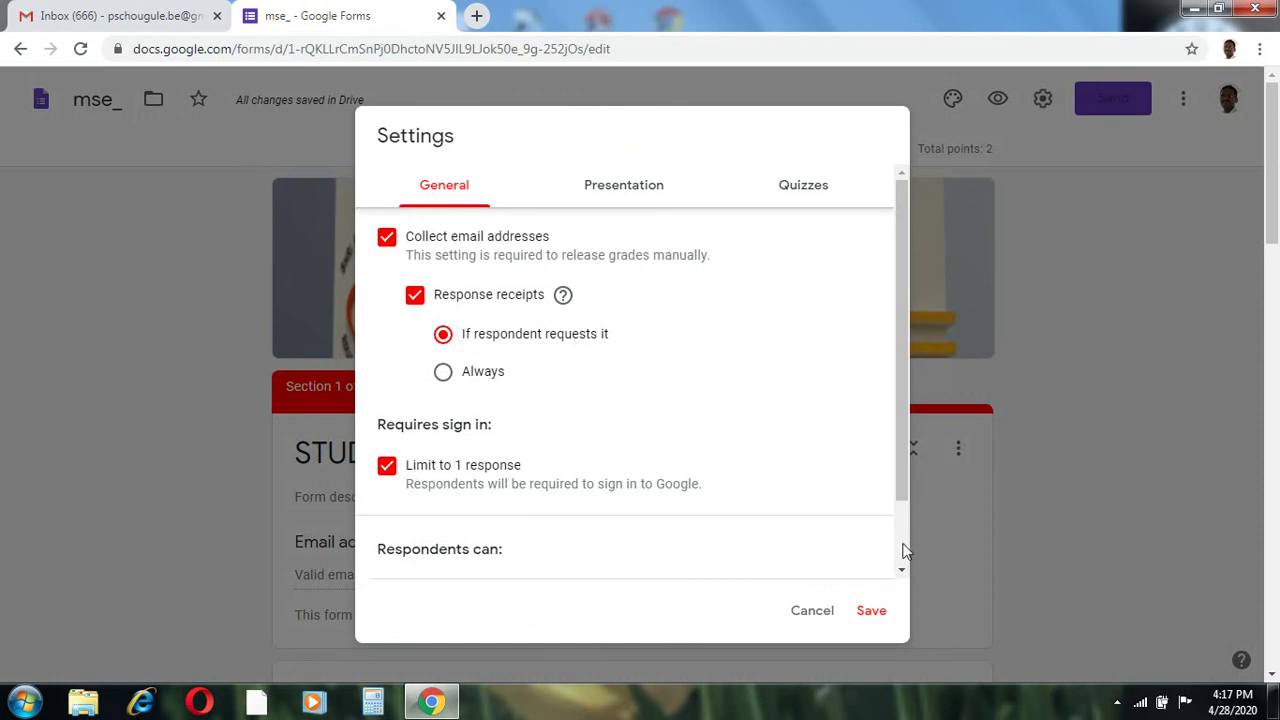
{"action": "scroll", "coordinate": [903, 553], "scroll_direction": "down", "scroll_amount": 1}
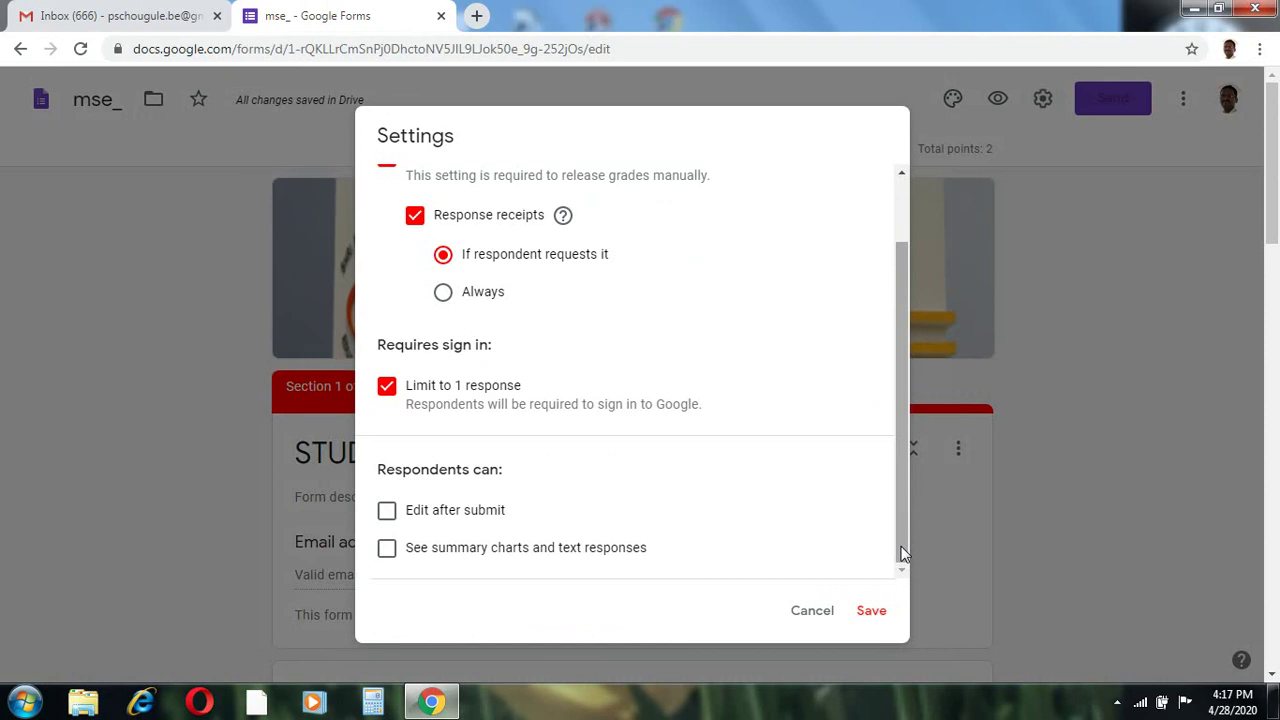
{"action": "left_click_drag", "start_coordinate": [901, 546], "coordinate": [895, 362]}
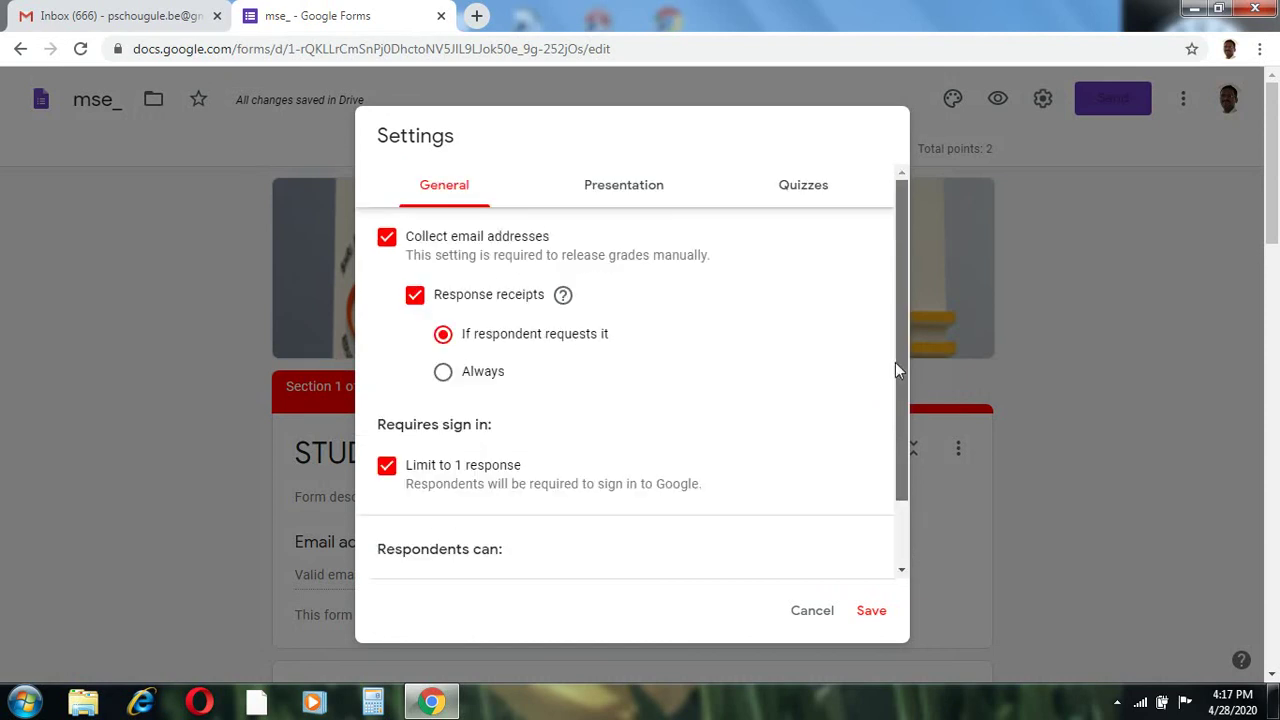
{"action": "left_click", "coordinate": [622, 190]}
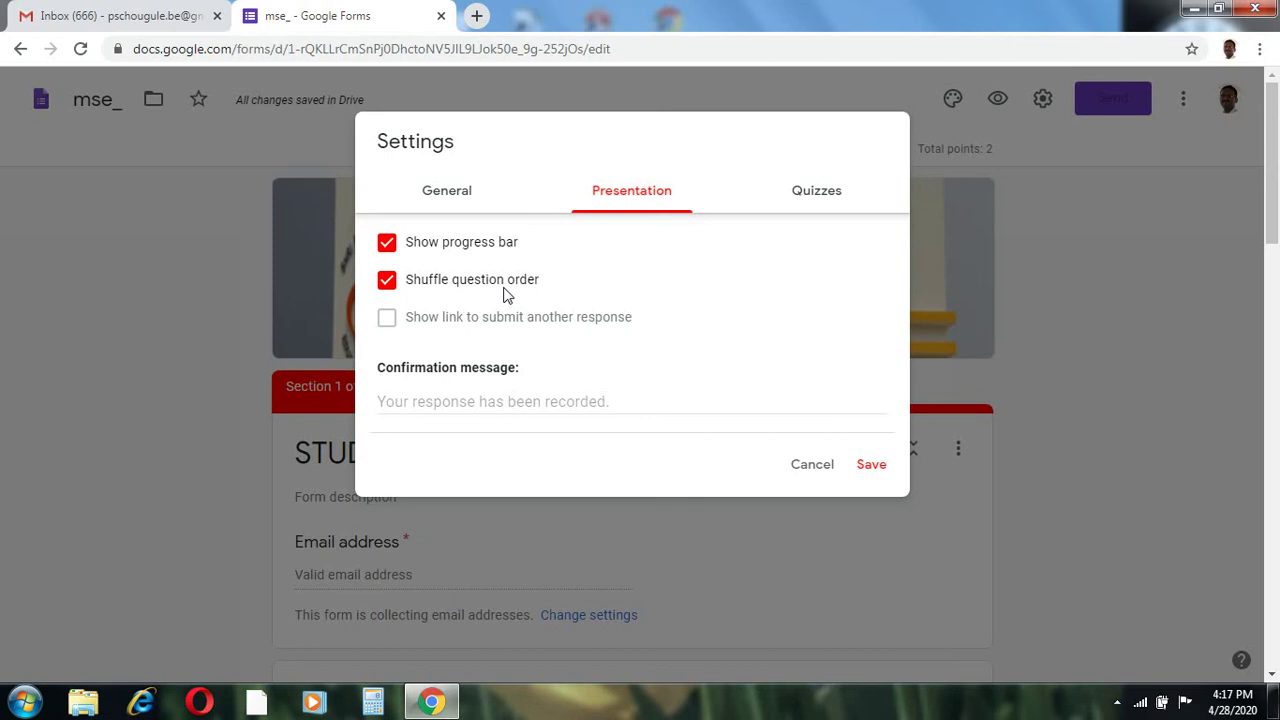
{"action": "left_click", "coordinate": [800, 212]}
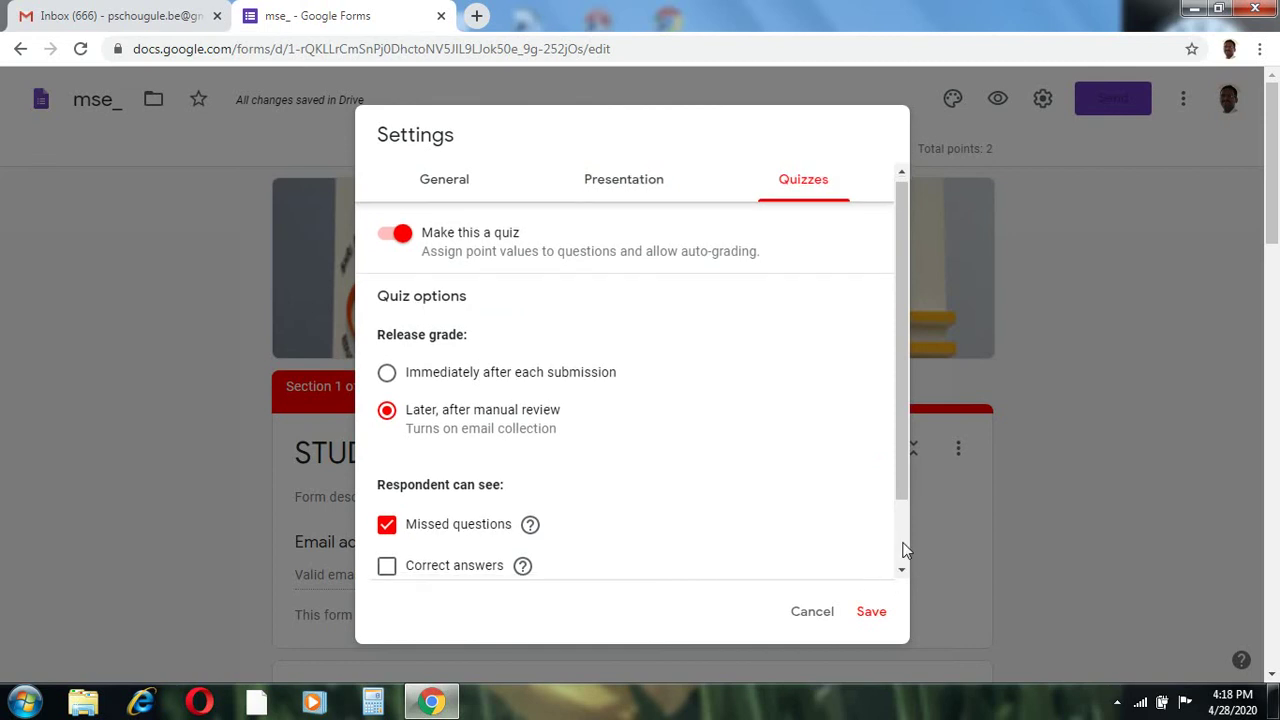
{"action": "scroll", "coordinate": [903, 546], "scroll_direction": "down", "scroll_amount": 2}
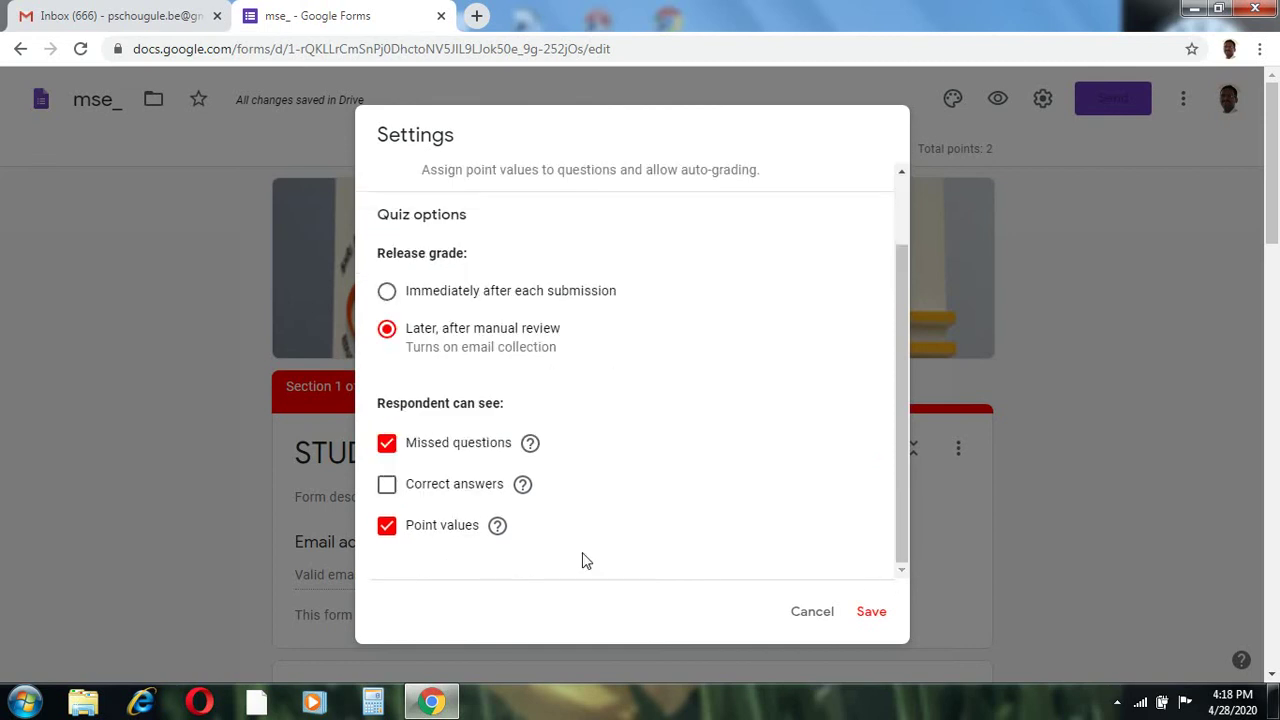
{"action": "left_click", "coordinate": [871, 617]}
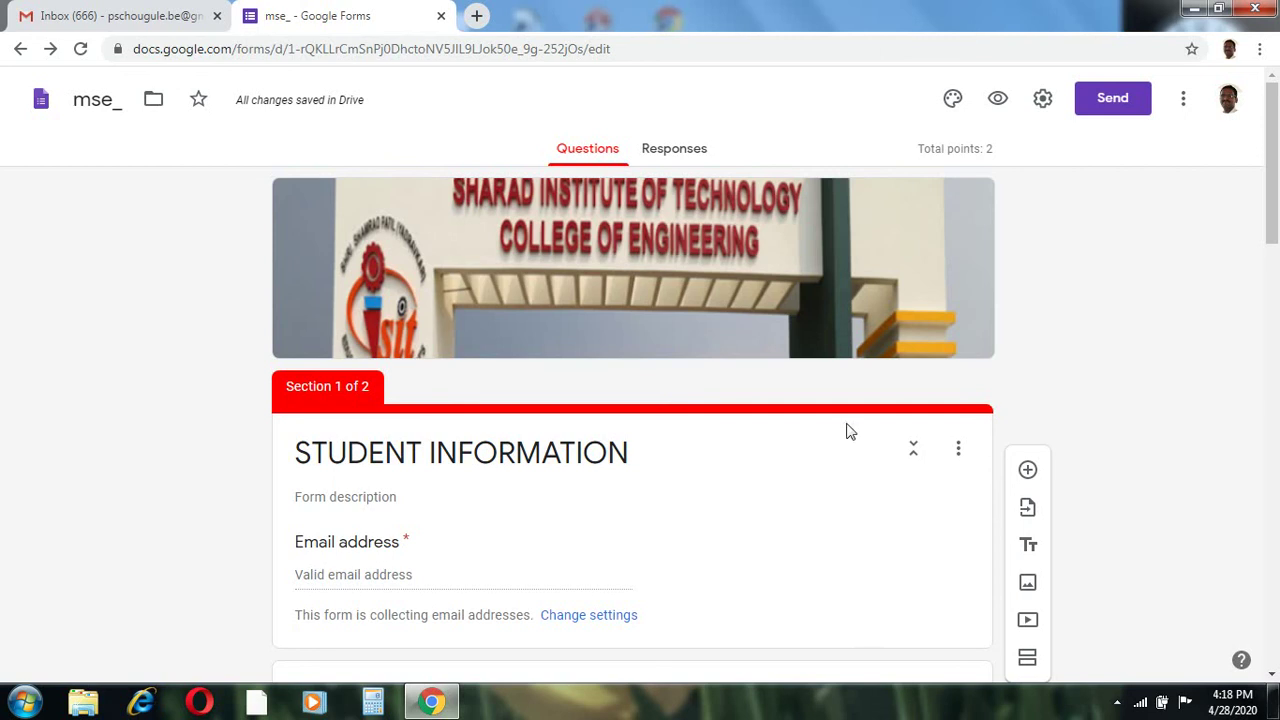
- Stop the form from accepting responses and set the message for respondents to "EXAM WILL START ON 5TH MAY 11AM"
{"action": "left_click", "coordinate": [680, 150]}
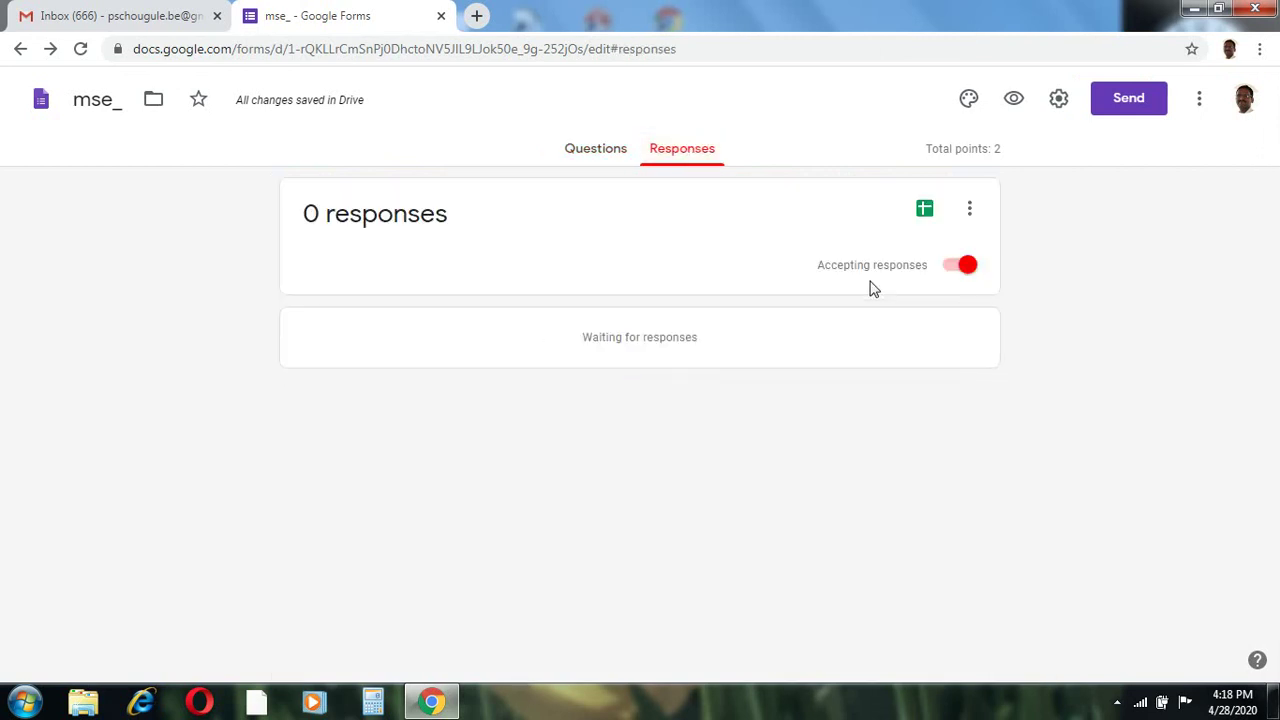
{"action": "left_click", "coordinate": [948, 270]}
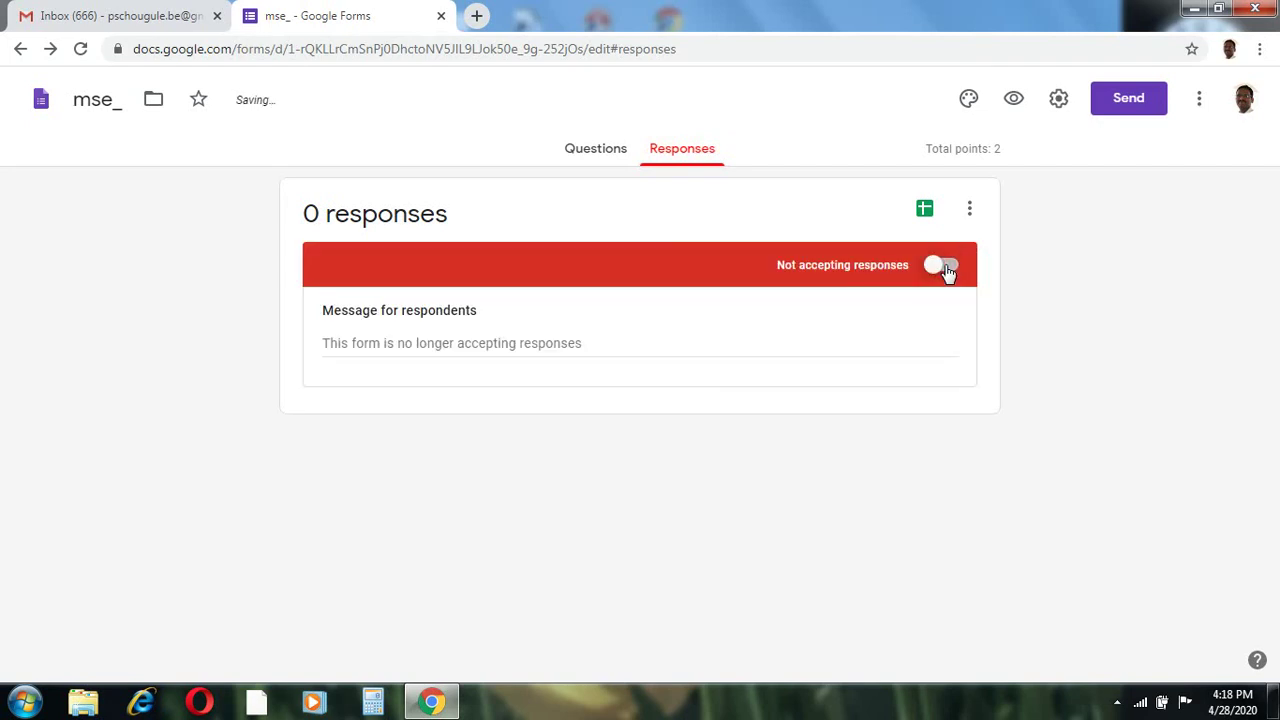
{"action": "left_click", "coordinate": [512, 342]}
{"action": "type", "text": "EXA"}
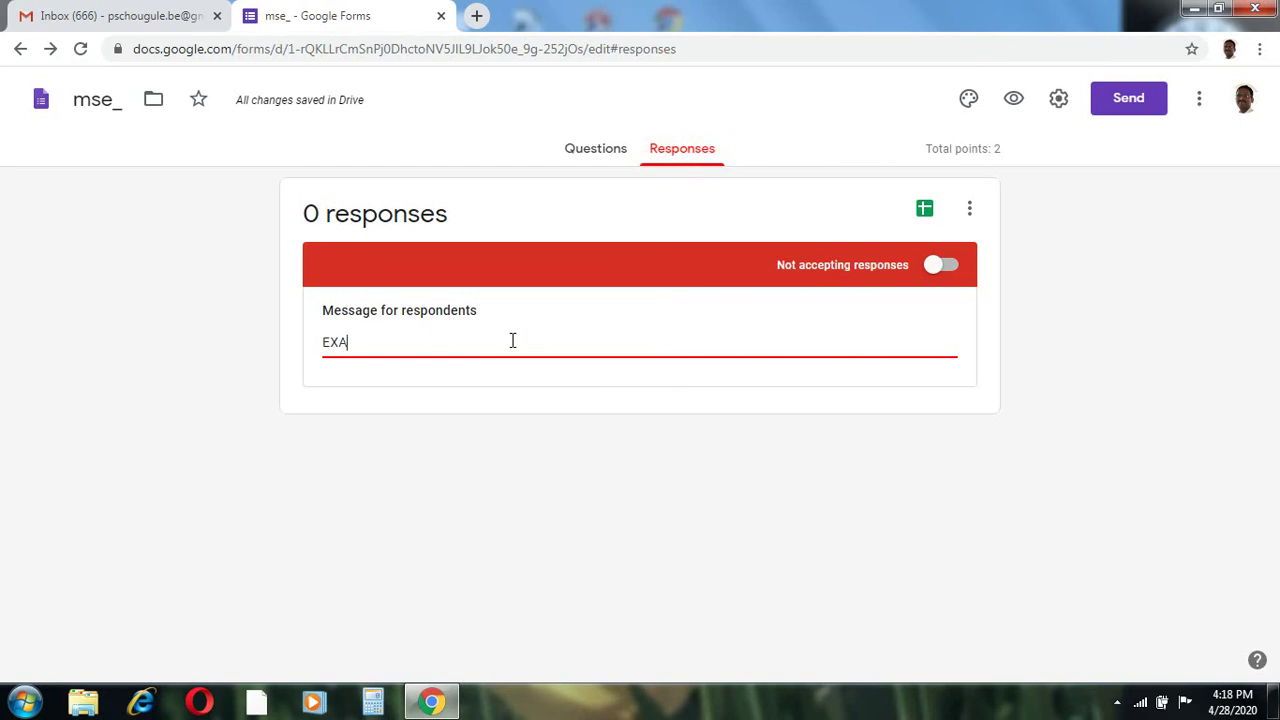
{"action": "type", "text": "M WILLM"}
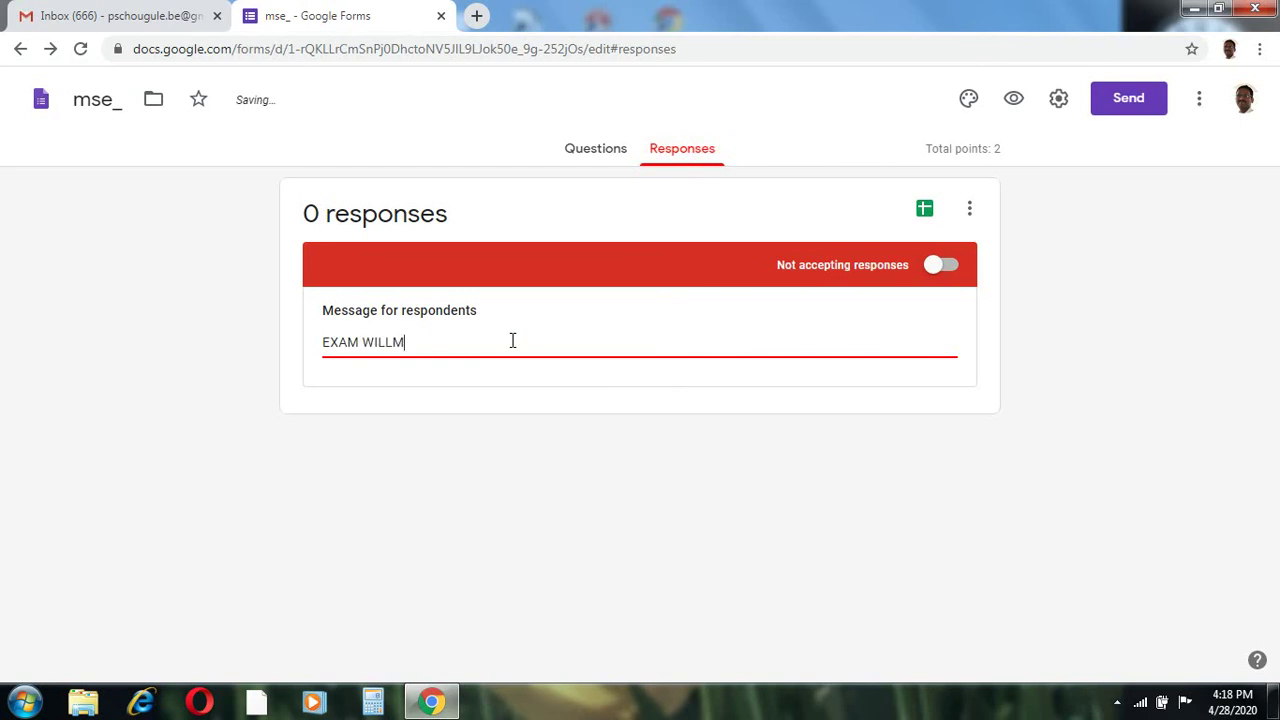
{"action": "double_click", "coordinate": [512, 341]}
{"action": "type", "text": "WILL START ON 5TH "}
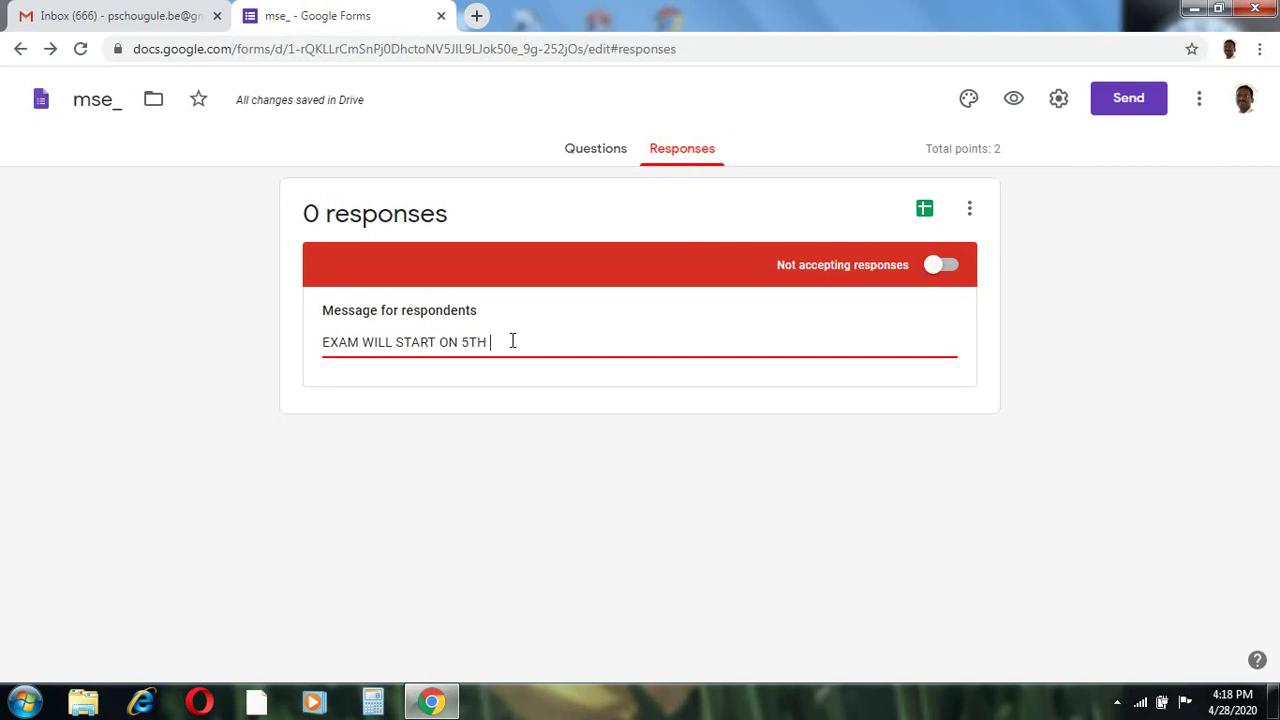
{"action": "type", "text": "MAY"}
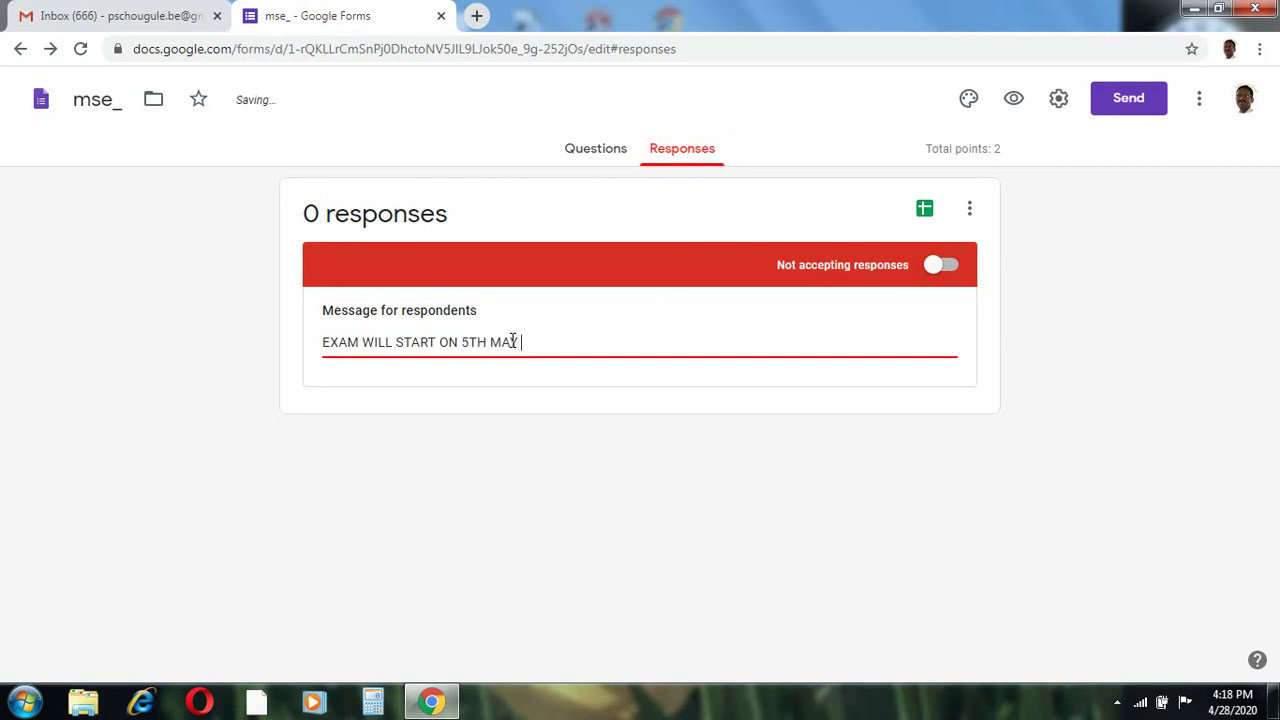
{"action": "type", "text": " 11AM"}
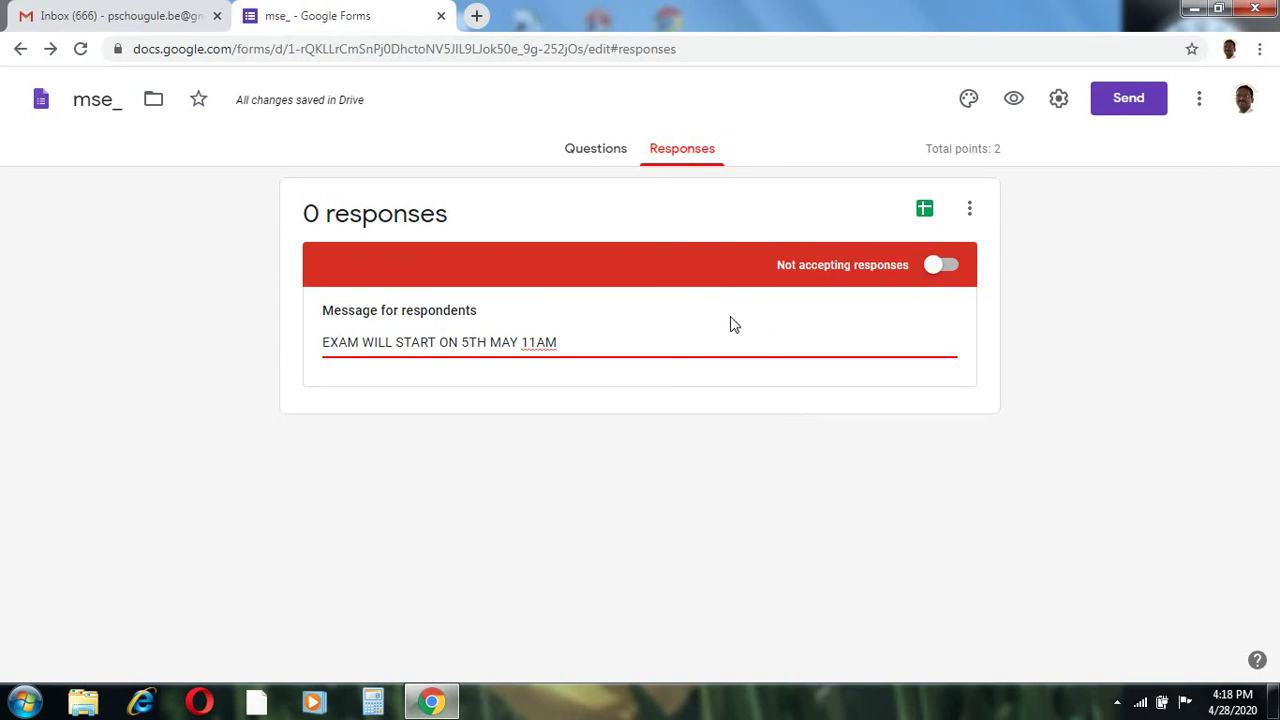
{"action": "left_click", "coordinate": [950, 271]}
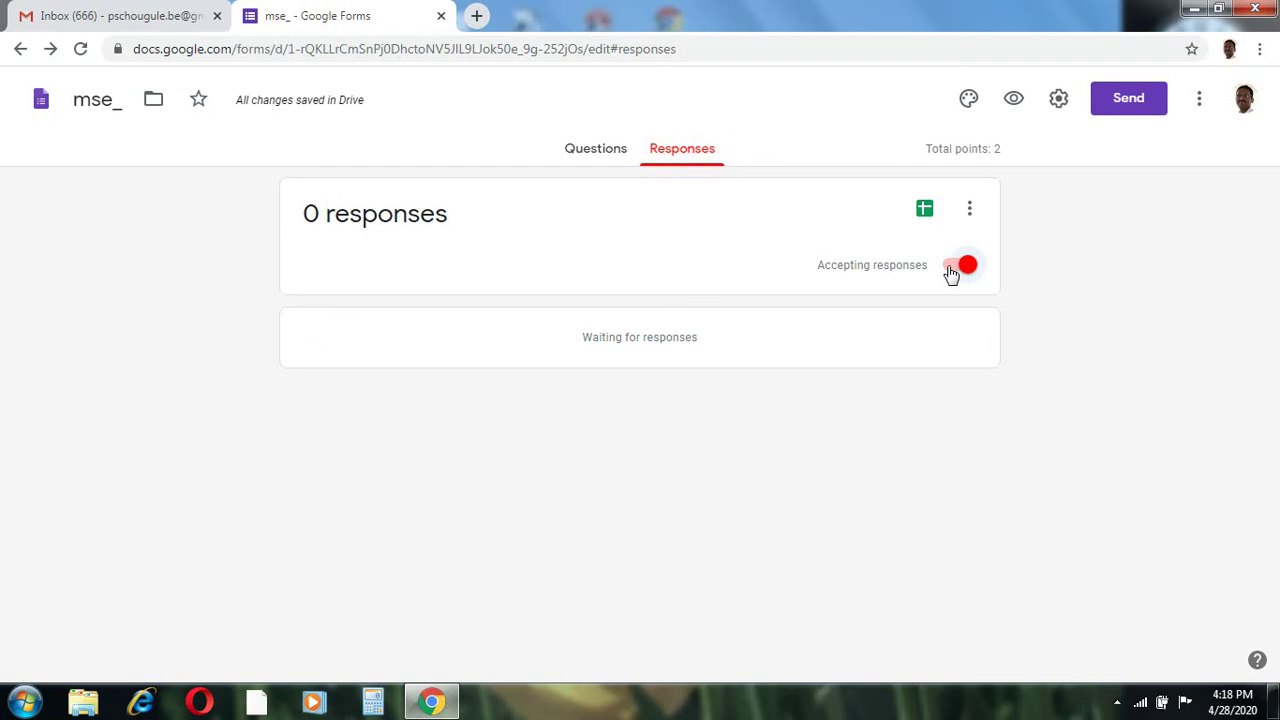
{"action": "left_click", "coordinate": [951, 271]}
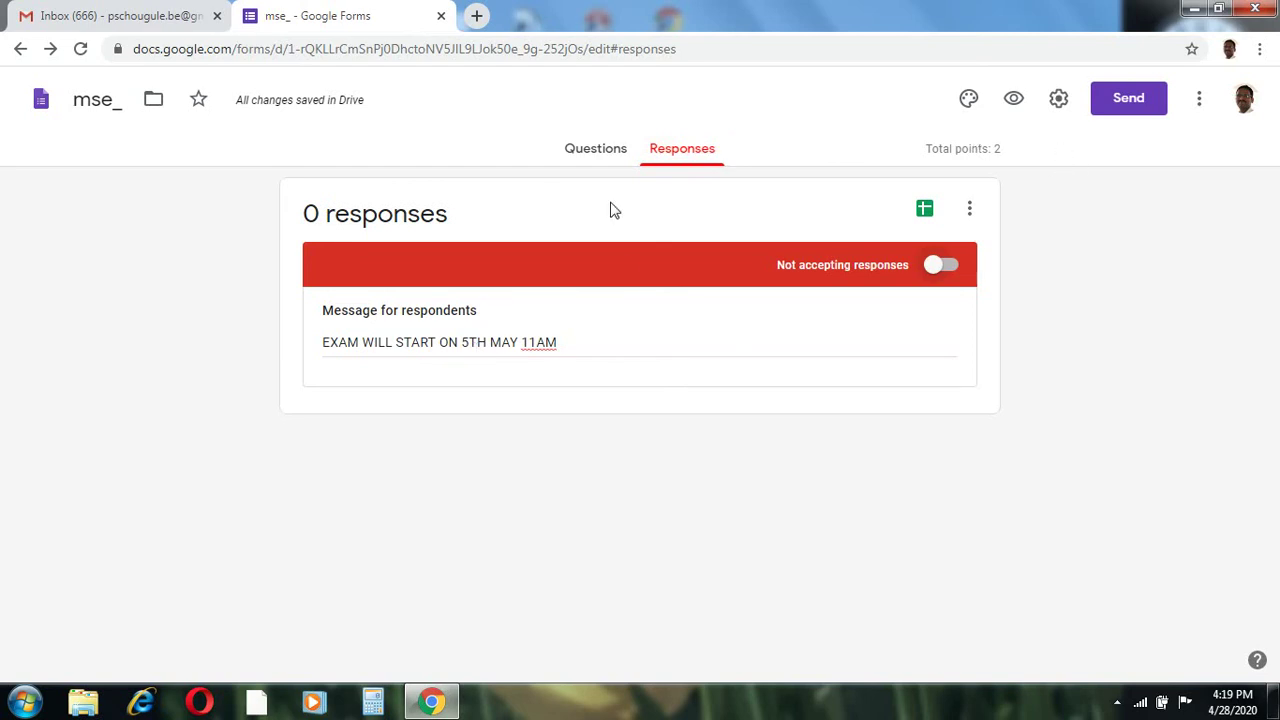
- Generate a shortened URL for sending the form and copy the link
{"action": "left_click", "coordinate": [1120, 104]}
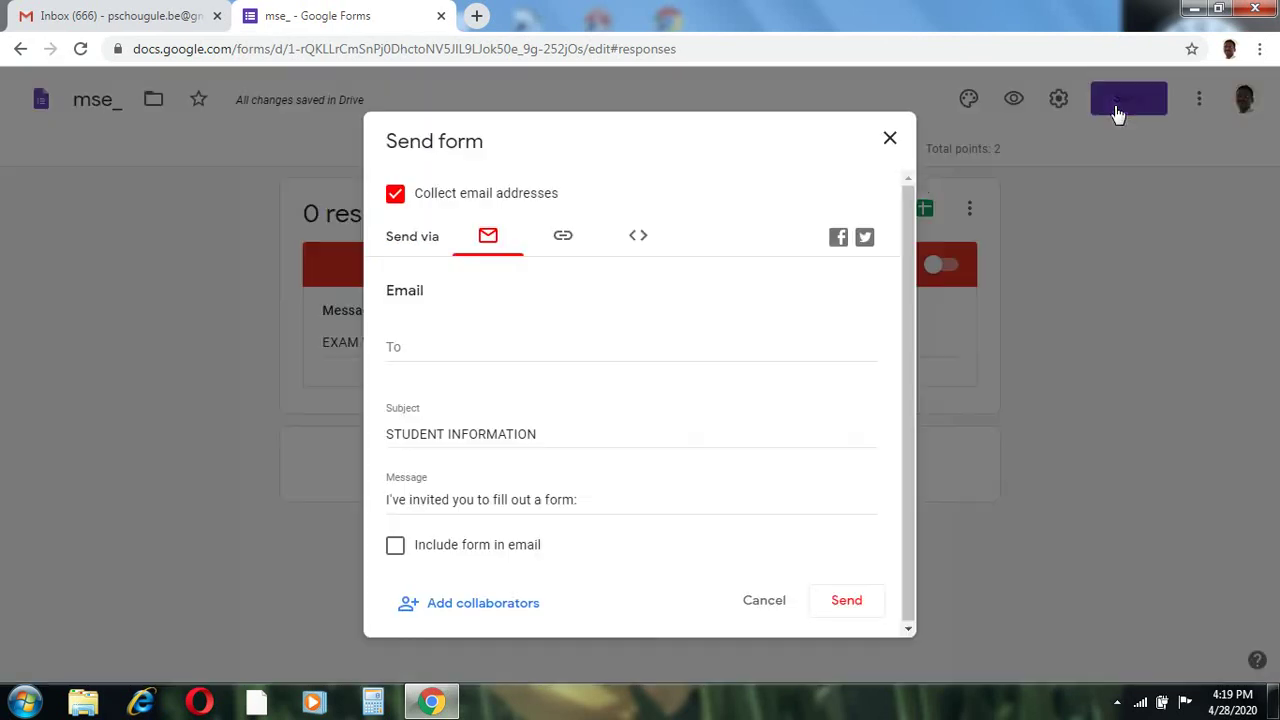
{"action": "left_click", "coordinate": [560, 240]}
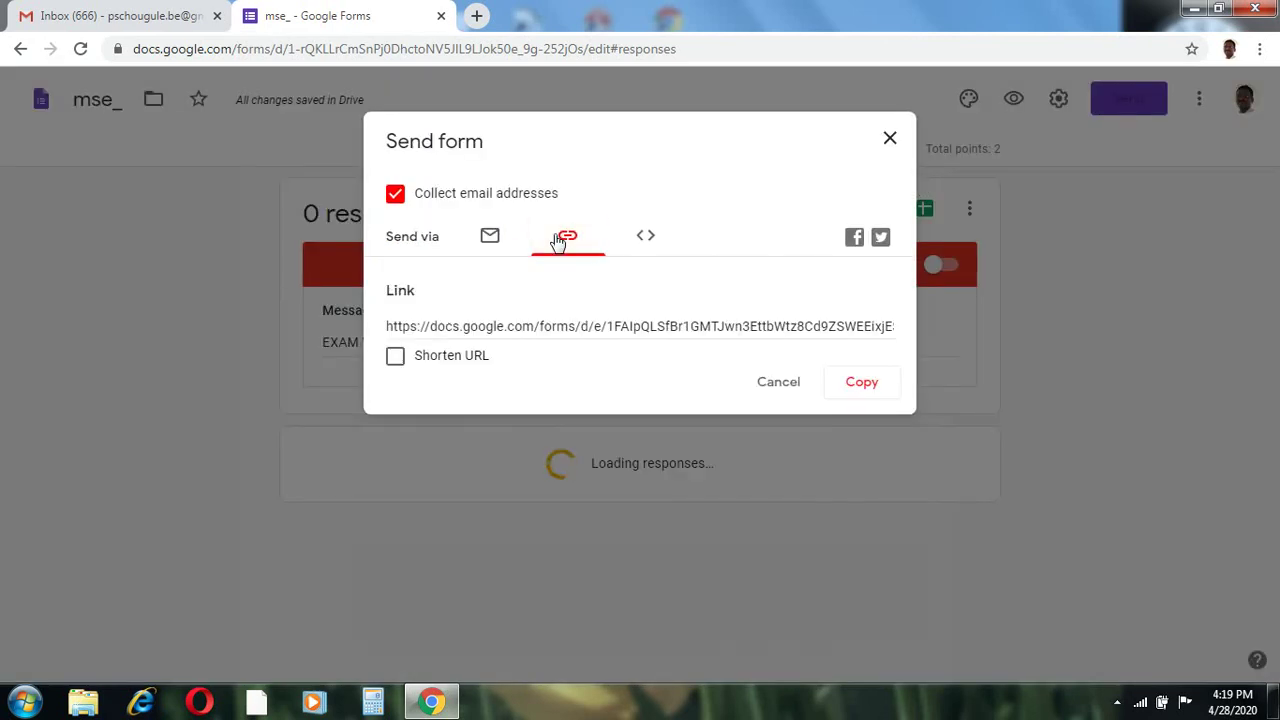
{"action": "left_click", "coordinate": [394, 360]}
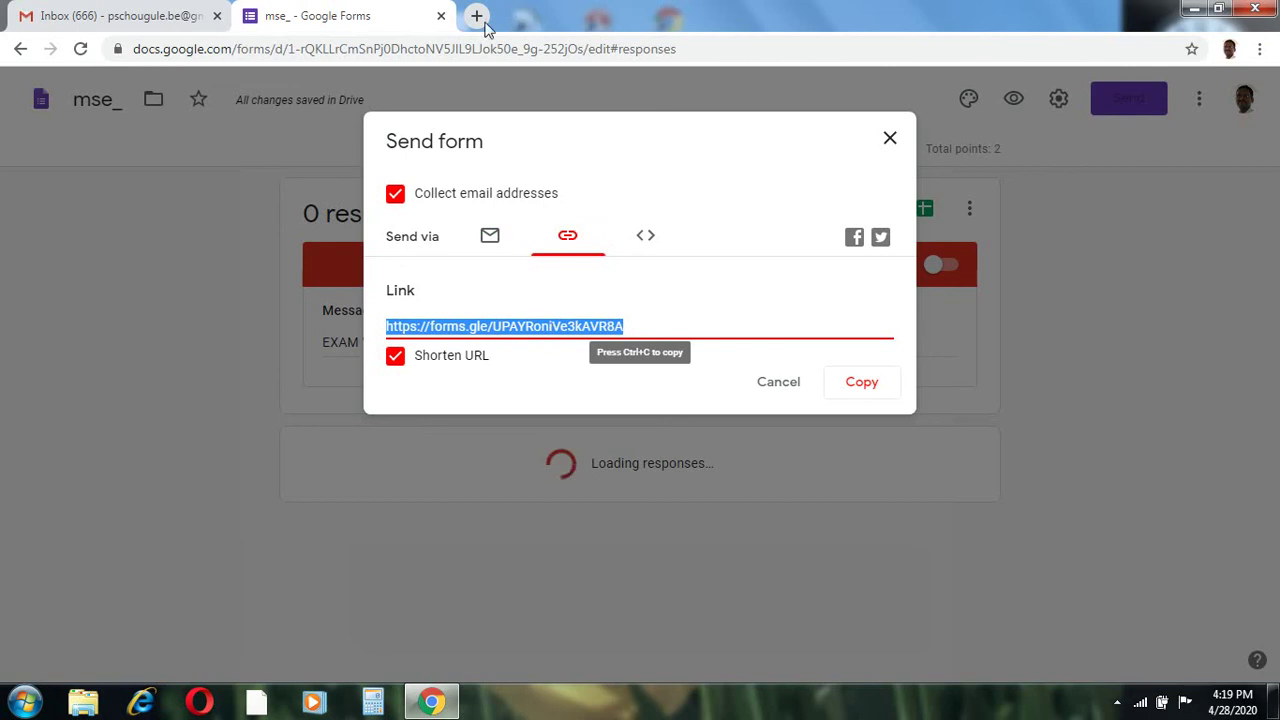
{"action": "key", "text": "ctrl+c"}
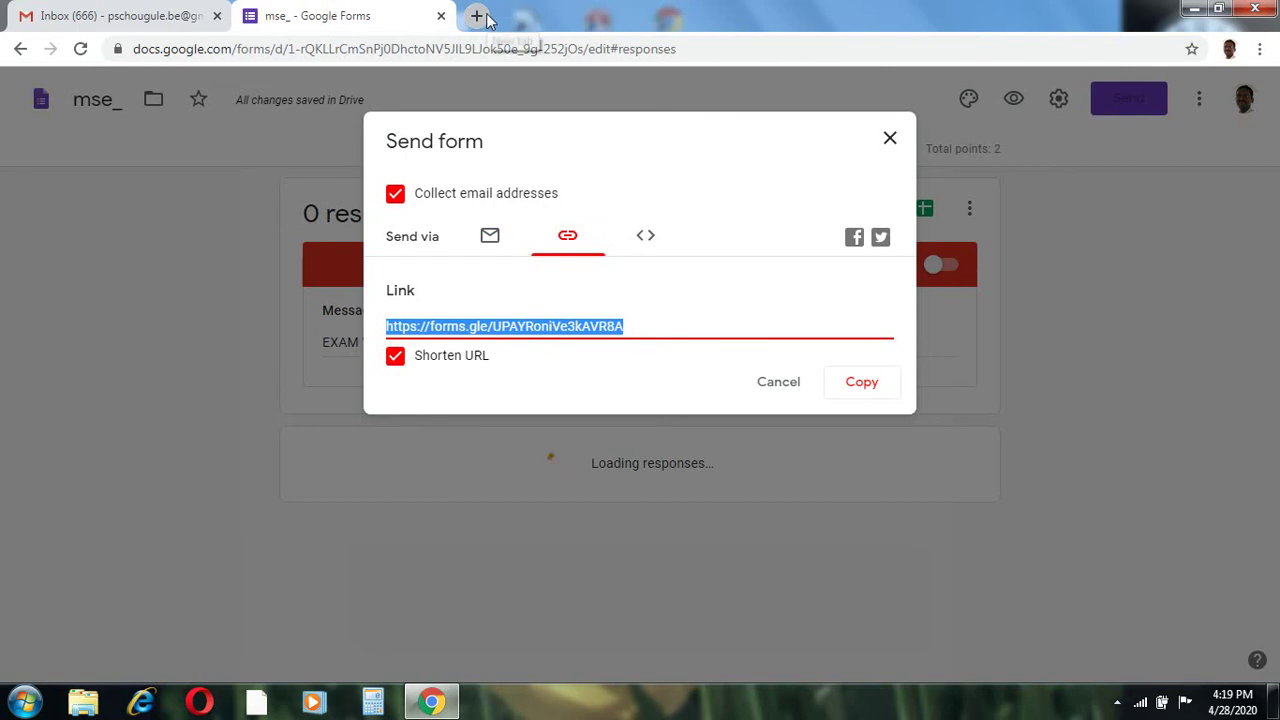
- Open the copied form link in a new browser tab to check the respondents' page, and return to the form's responses
{"action": "left_click", "coordinate": [480, 16]}
{"action": "key", "text": "ctrl+v"}
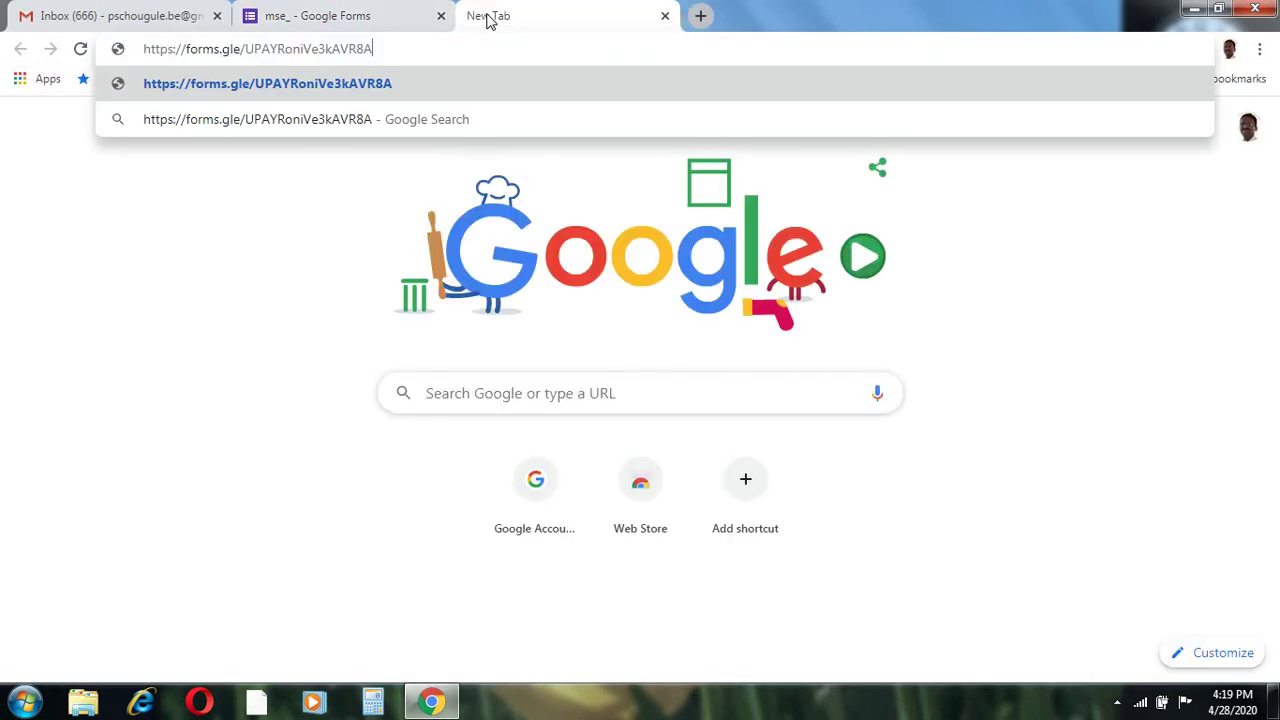
{"action": "key", "text": "Return"}
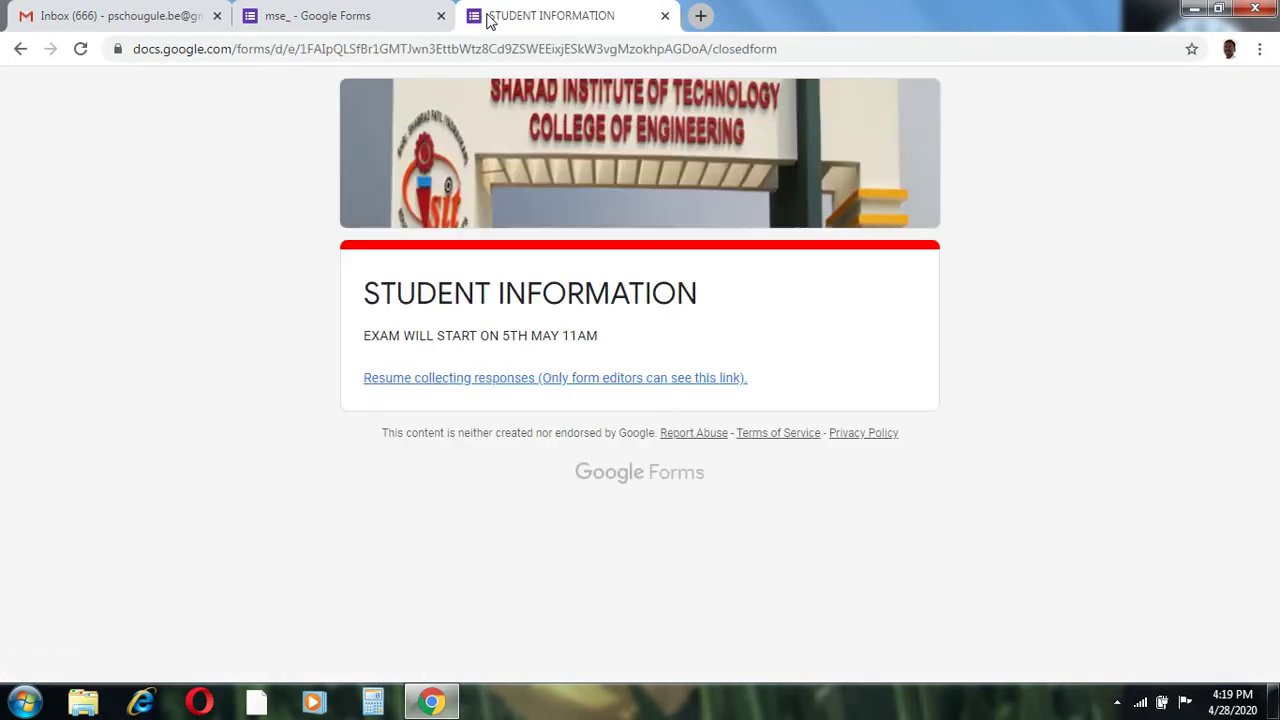
{"action": "left_click", "coordinate": [665, 16]}
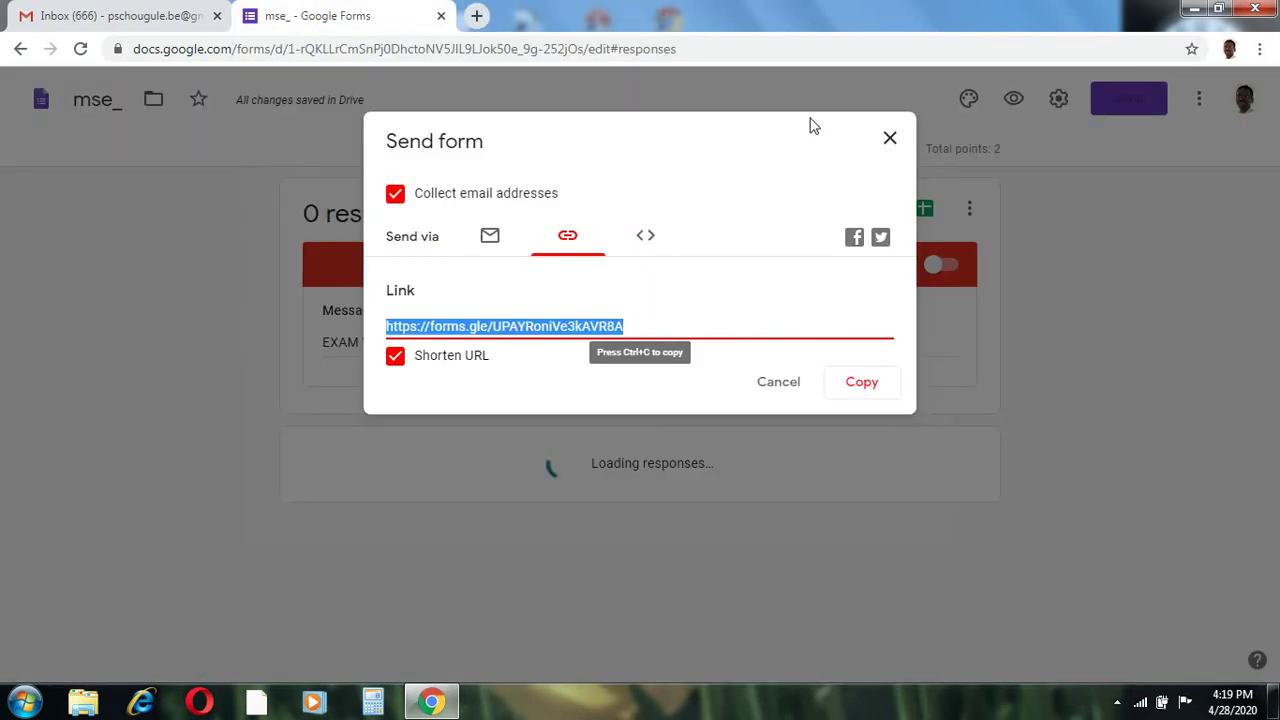
{"action": "left_click", "coordinate": [891, 140]}
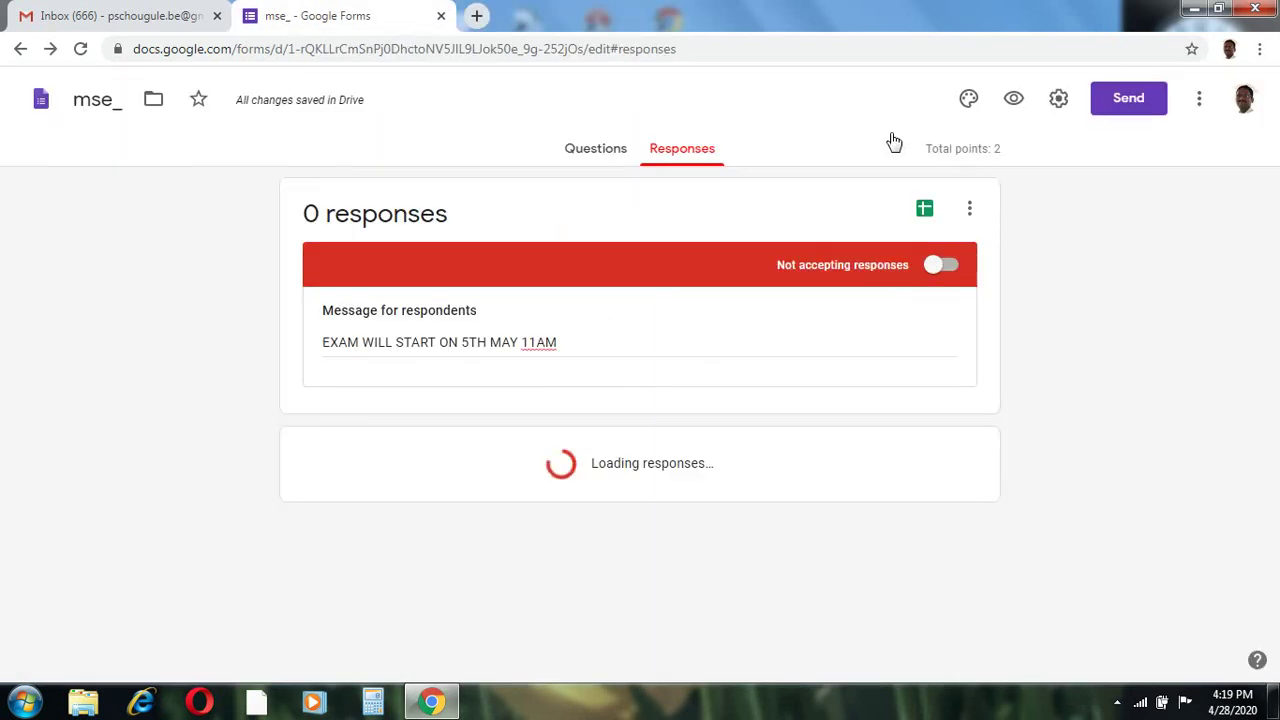